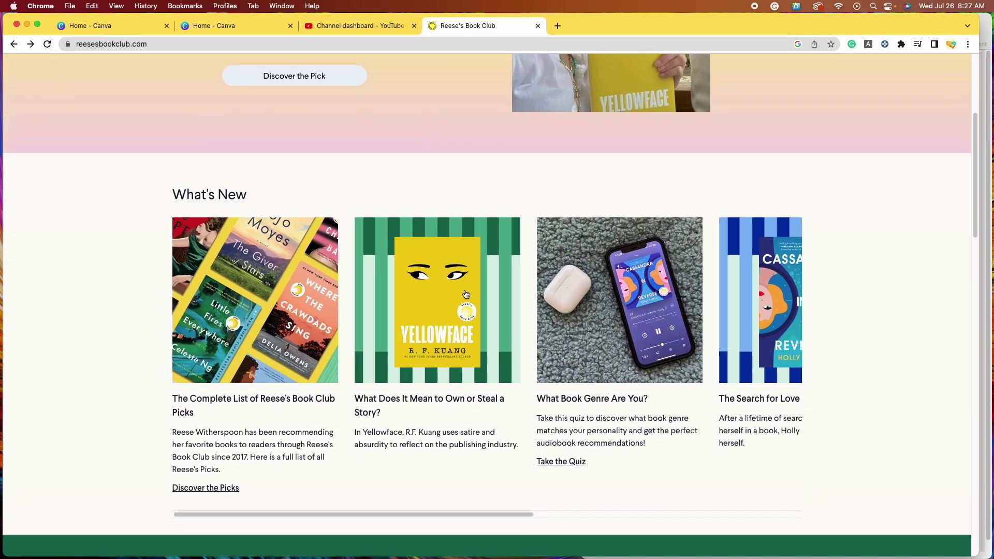
Step: Open the article with the complete list of Reese's Book Club picks and examine the Yellowface cover as a reference
click(437, 334)
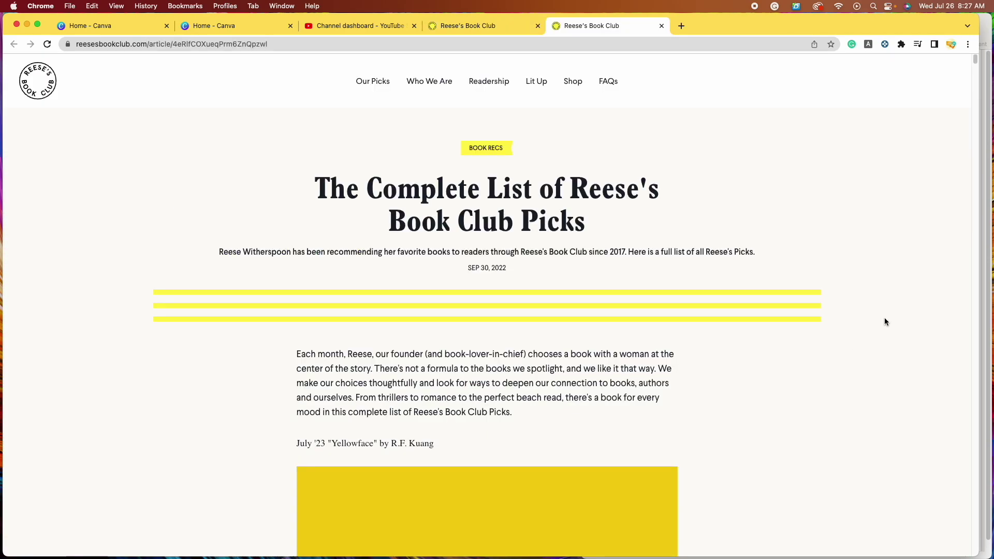
scroll(885, 321, down, 3)
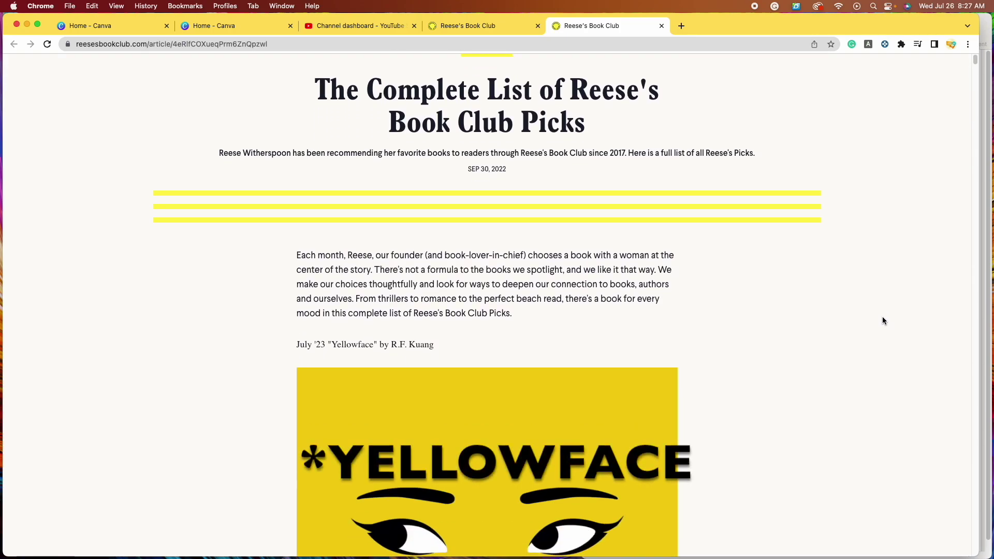
scroll(884, 320, down, 5)
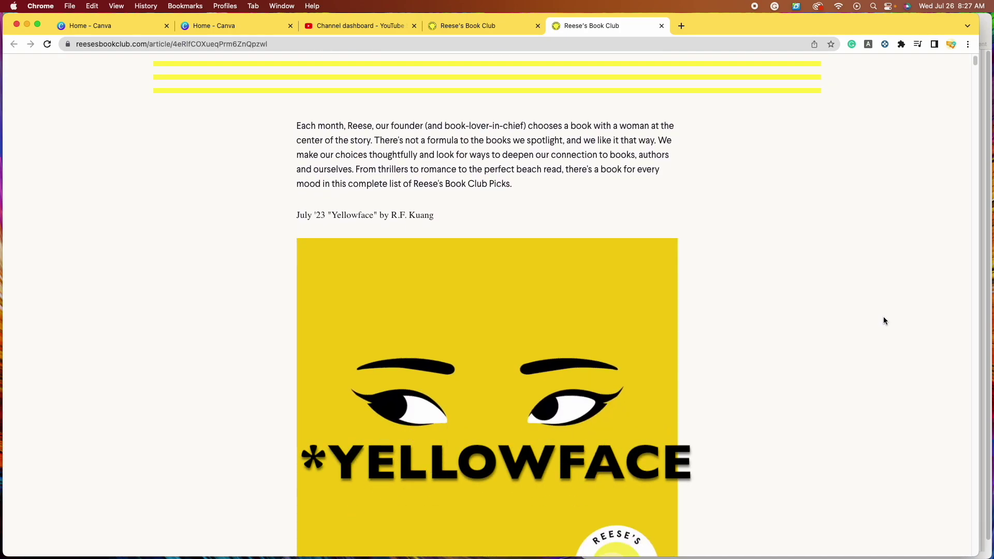
scroll(785, 273, down, 2)
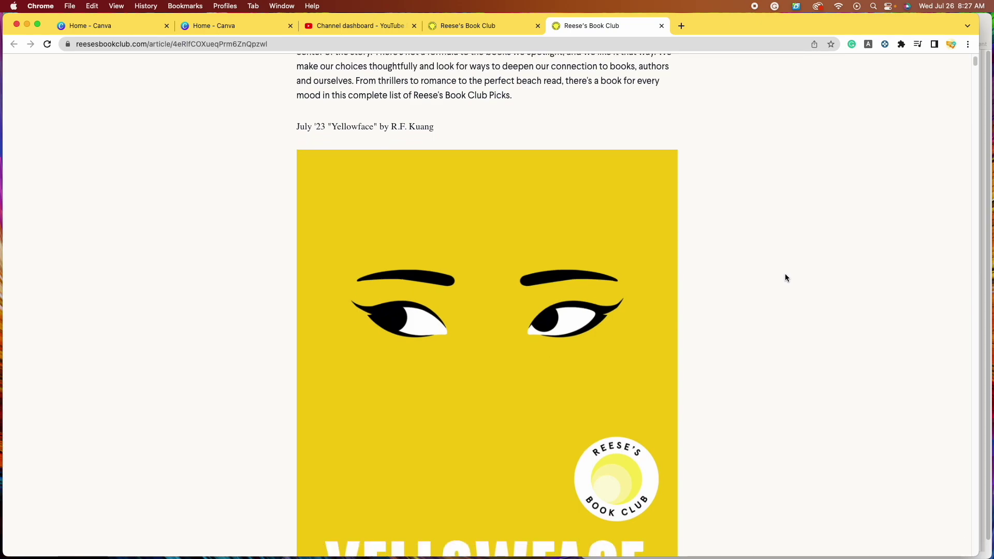
scroll(785, 278, down, 2)
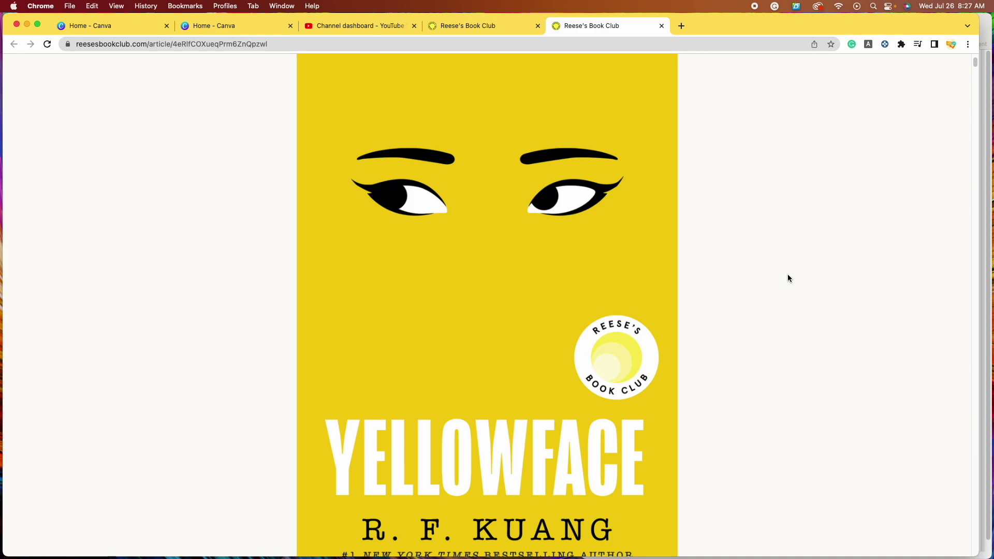
scroll(787, 278, down, 1)
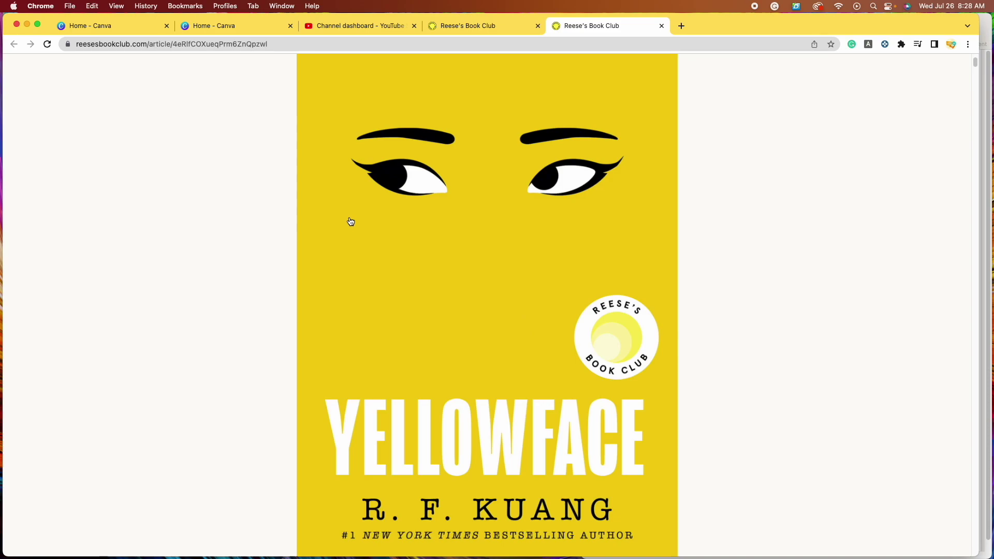
Step: Switch to Canva and search the templates for "book cover"
click(130, 24)
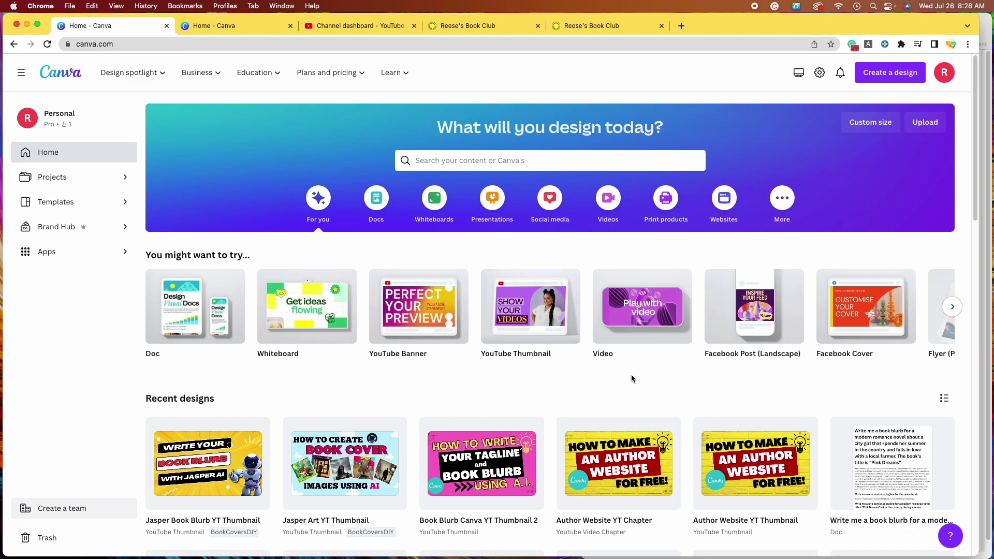
click(953, 308)
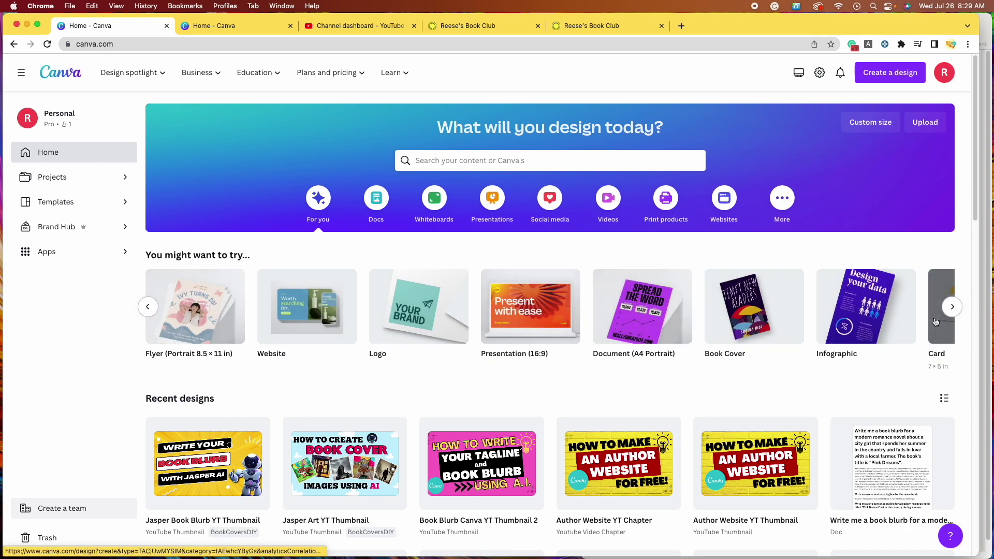
click(569, 160)
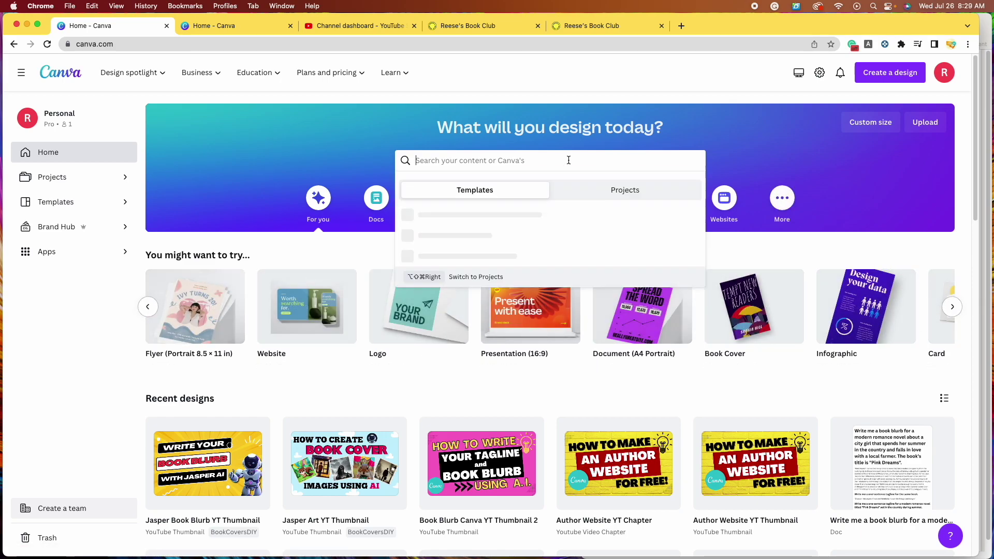
text(book cover)
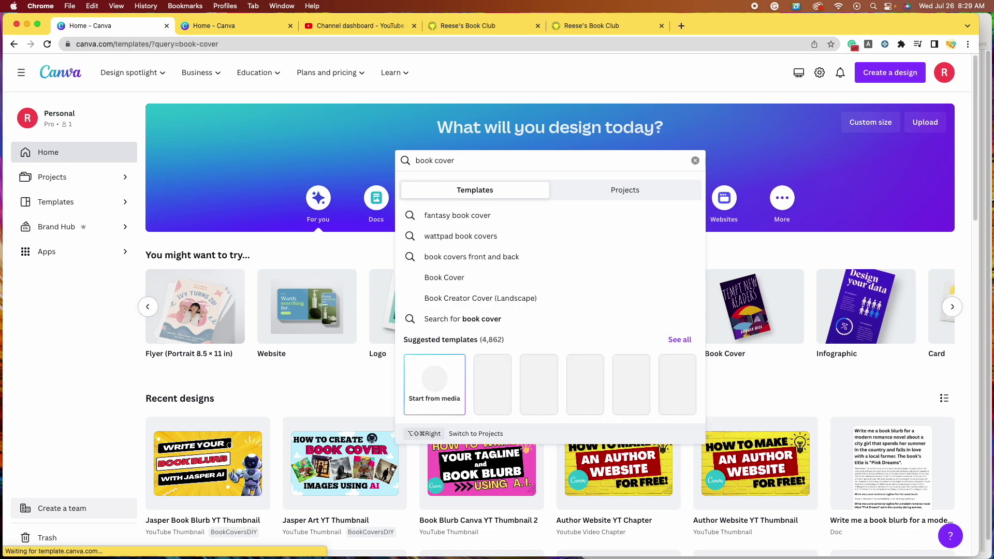
key(Return)
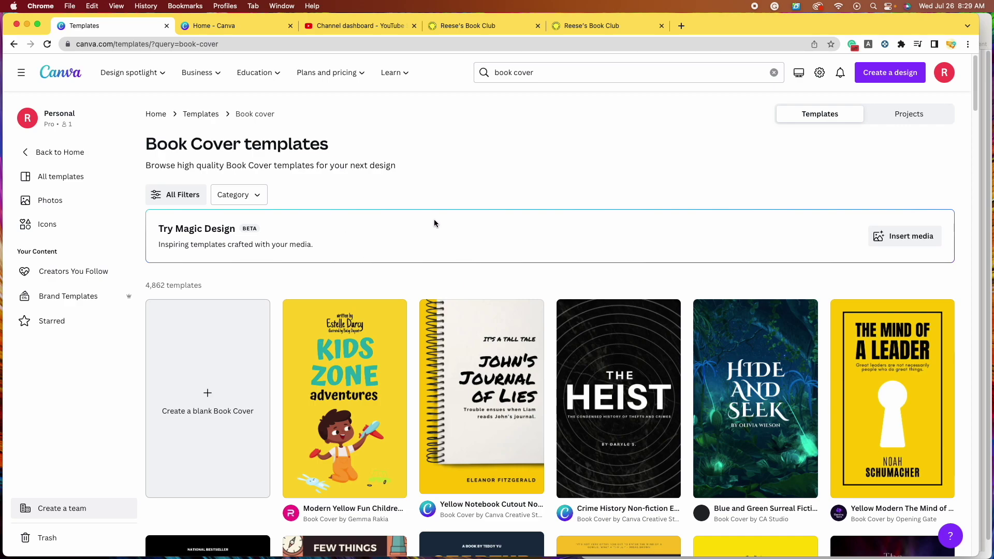
Step: Create a blank Book Cover design from the template results
scroll(412, 291, down, 1)
scroll(415, 290, up, 1)
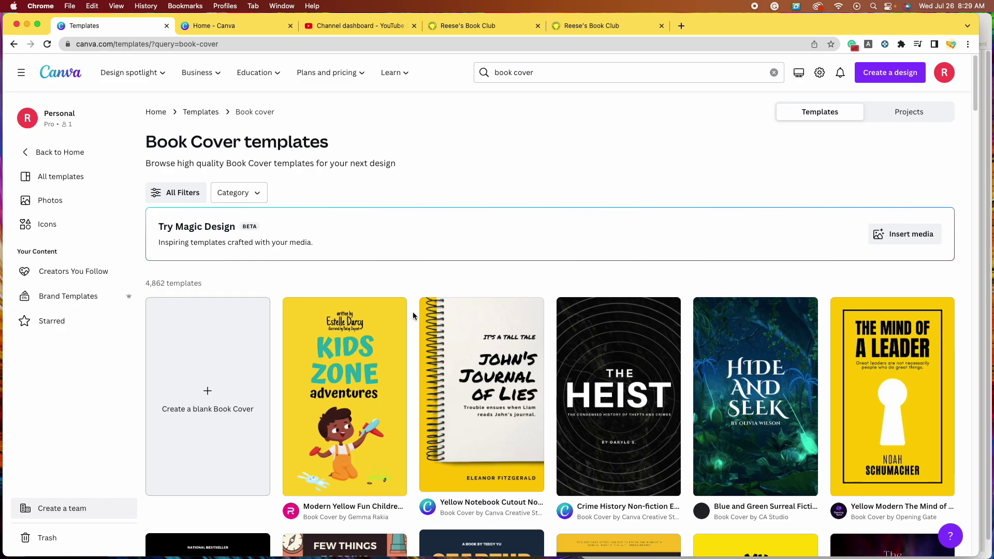
scroll(413, 312, down, 4)
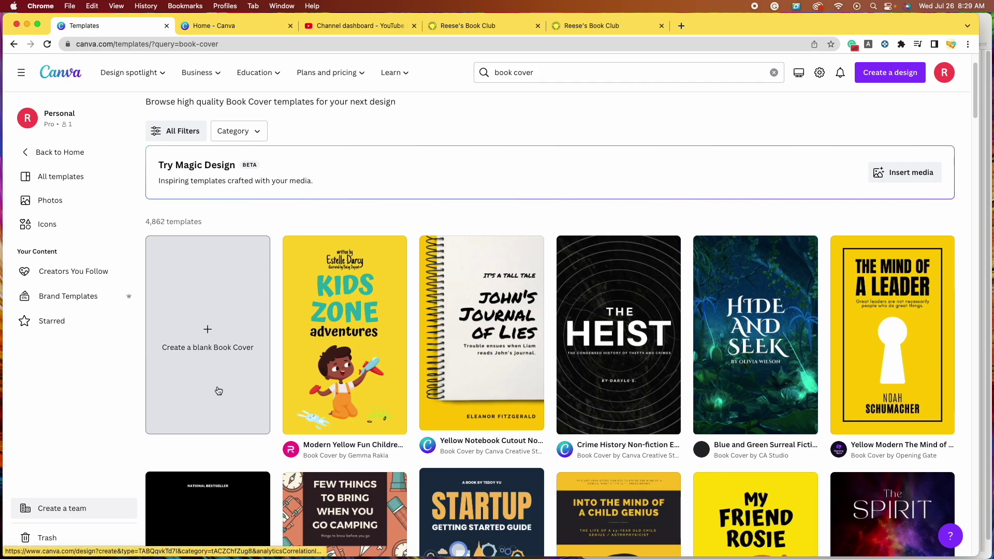
click(201, 349)
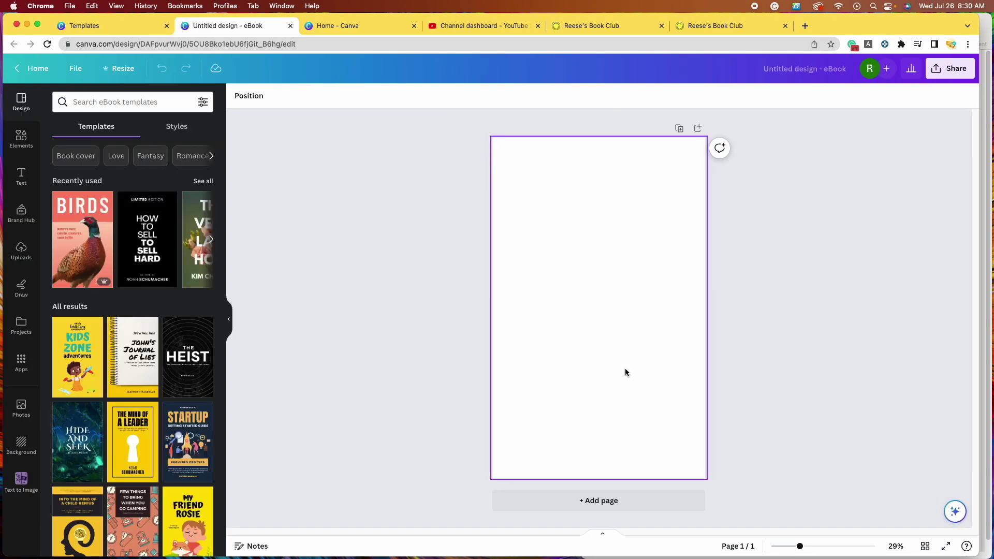
Step: Check the Yellowface reference cover and set the blank page's background to the default solid yellow
click(719, 25)
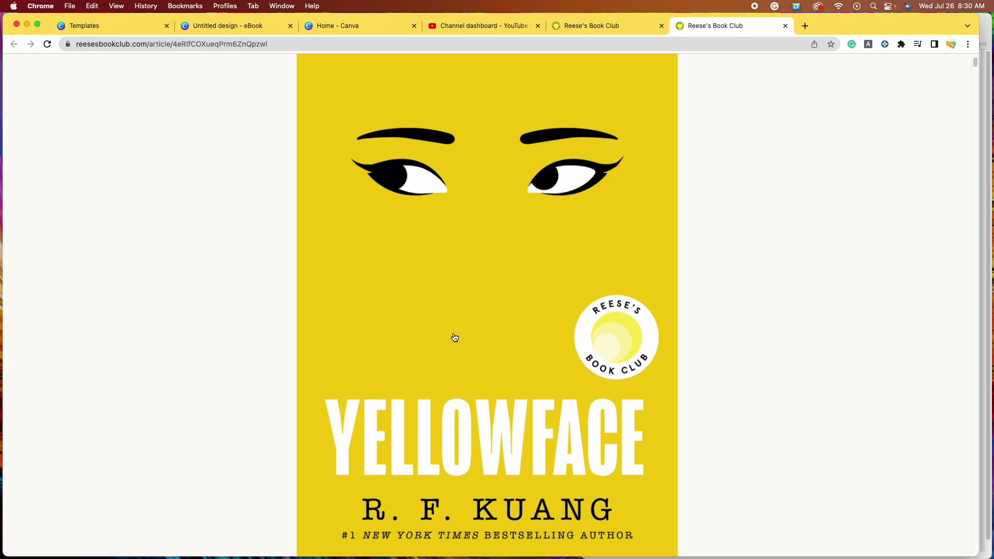
click(234, 27)
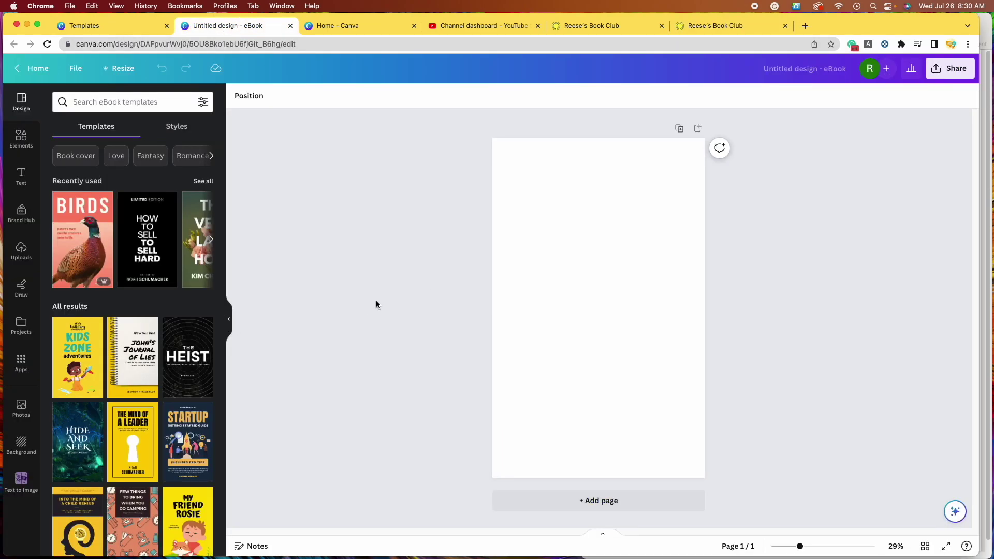
click(586, 282)
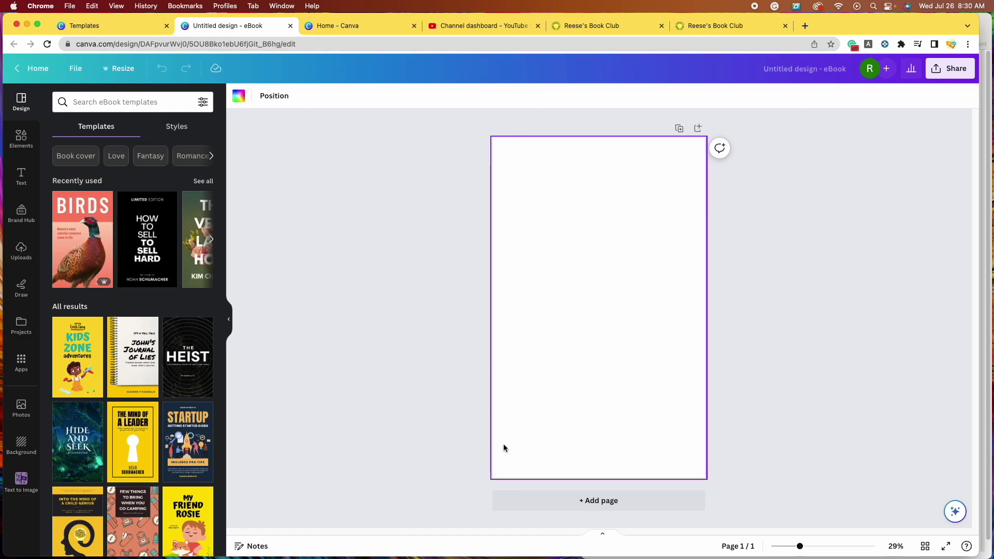
click(240, 98)
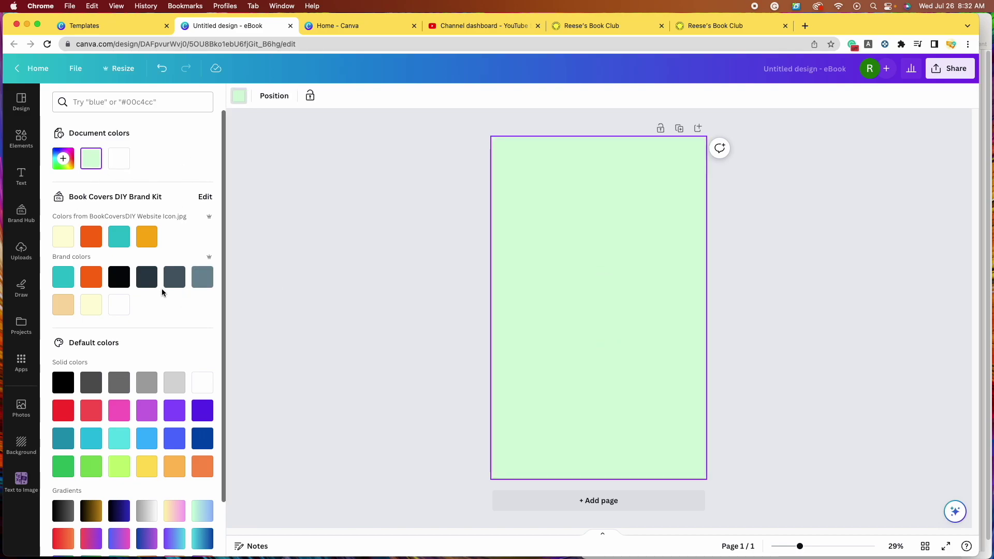
scroll(166, 298, down, 1)
scroll(188, 299, down, 1)
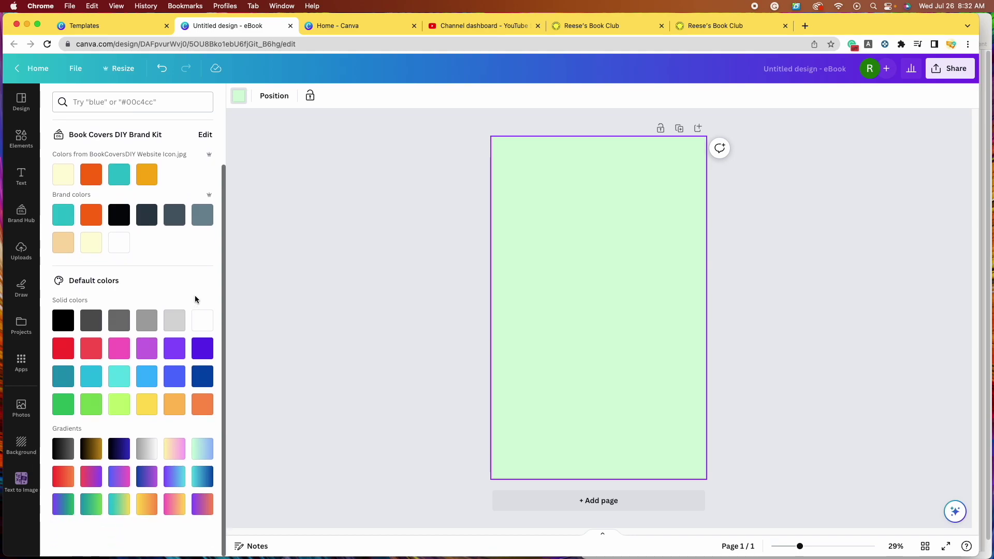
click(146, 410)
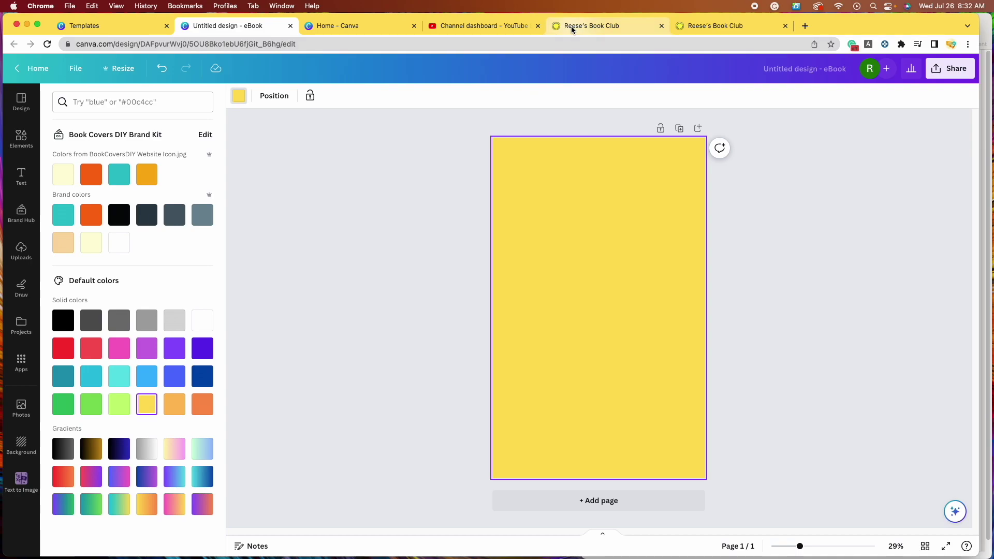
Step: Recheck the reference cover, compare the default green shades on the page, and set its background to Green #00BF63
click(704, 27)
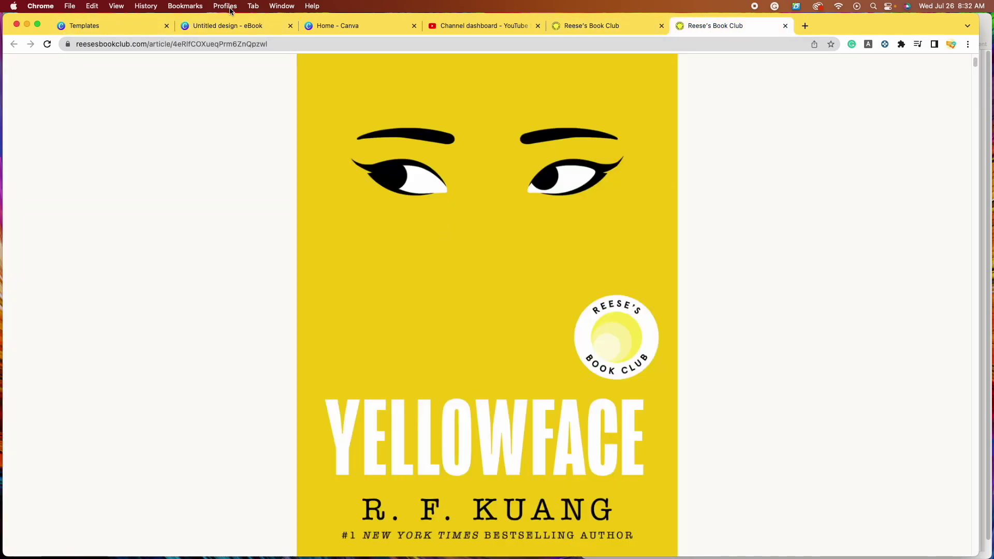
click(231, 25)
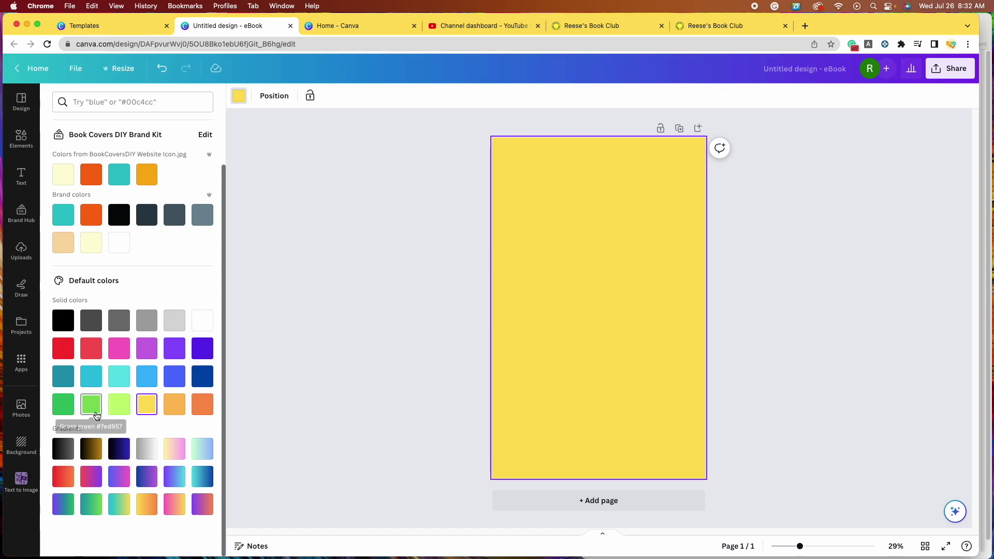
click(118, 406)
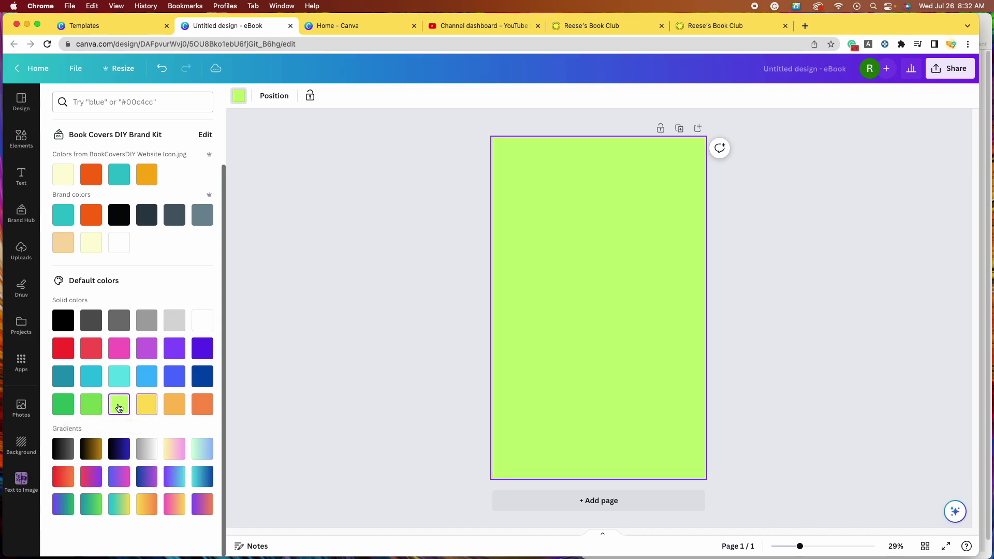
click(93, 410)
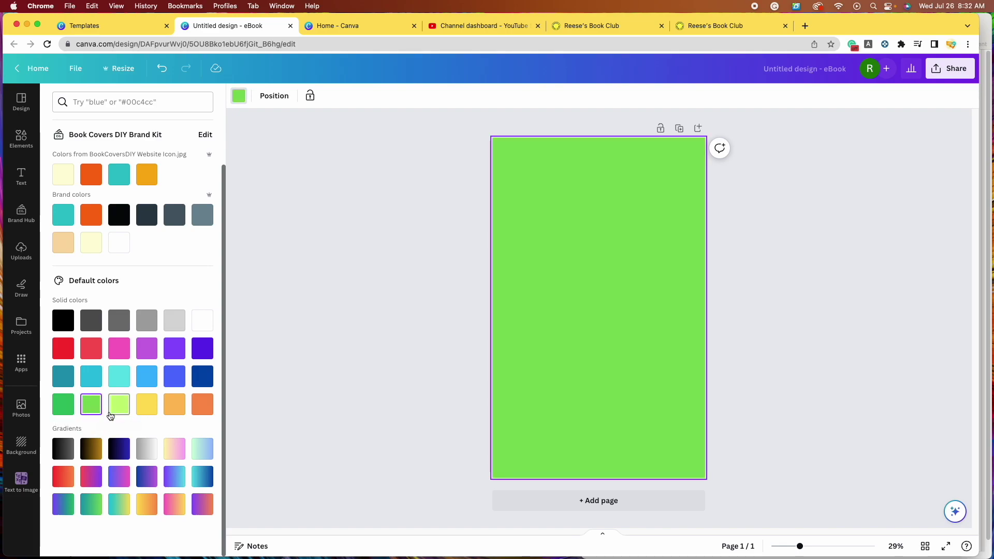
click(65, 411)
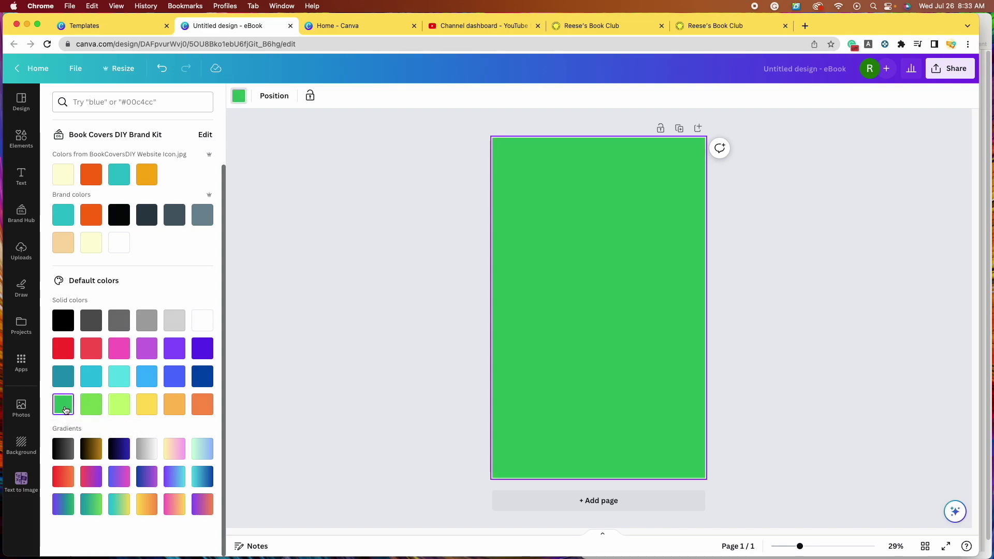
click(90, 407)
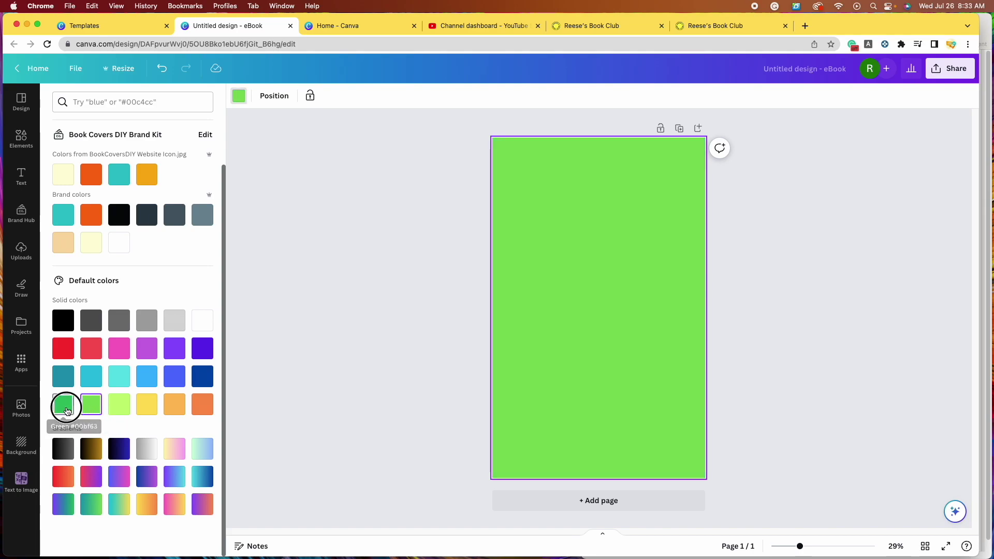
click(67, 410)
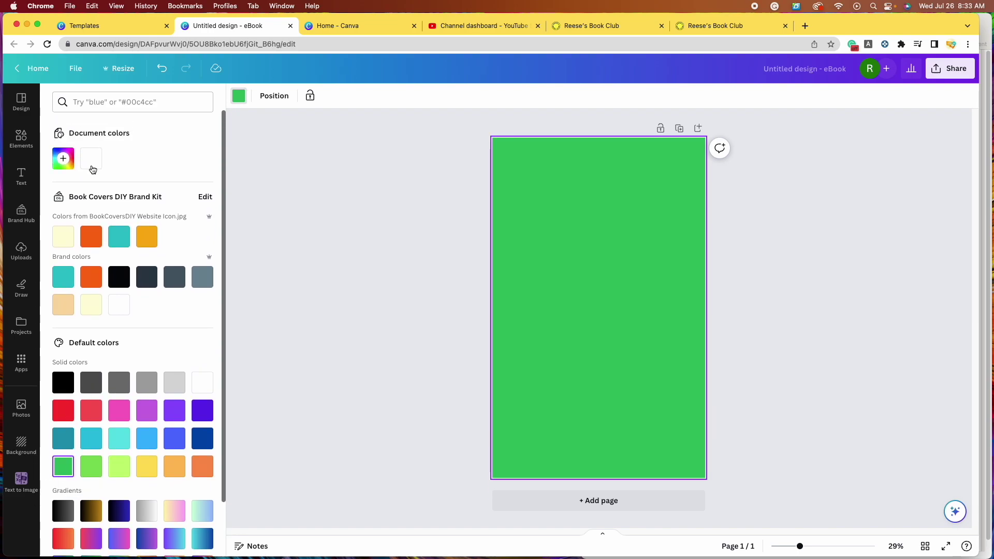
Step: Try a custom shade of green for the page background, and return it to the default Green #00BF63
click(63, 159)
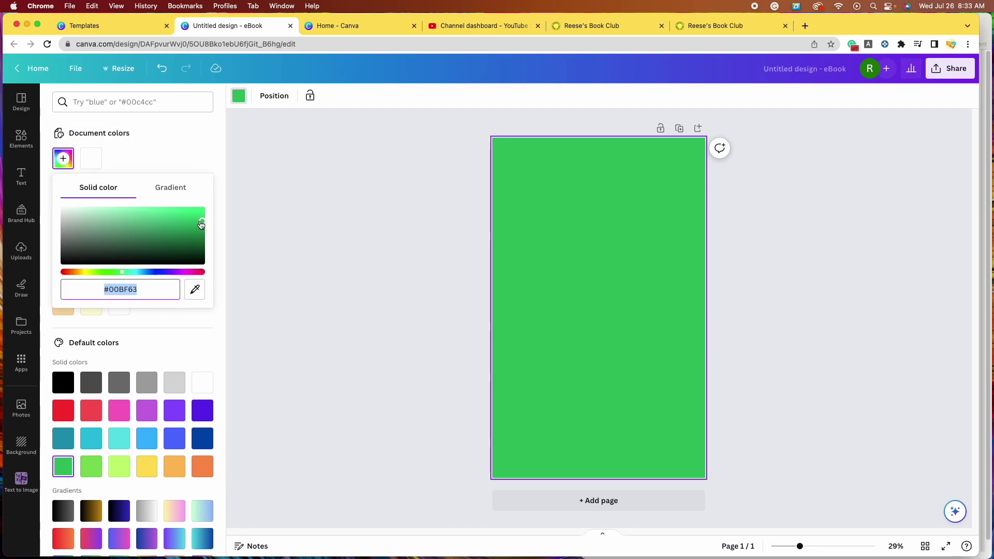
drag(203, 224, 197, 211)
click(63, 466)
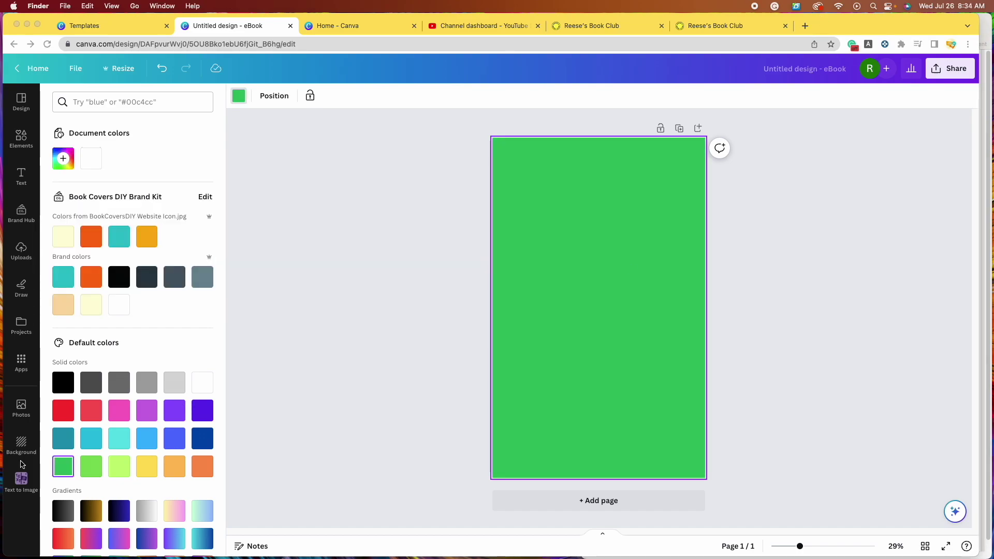
click(63, 475)
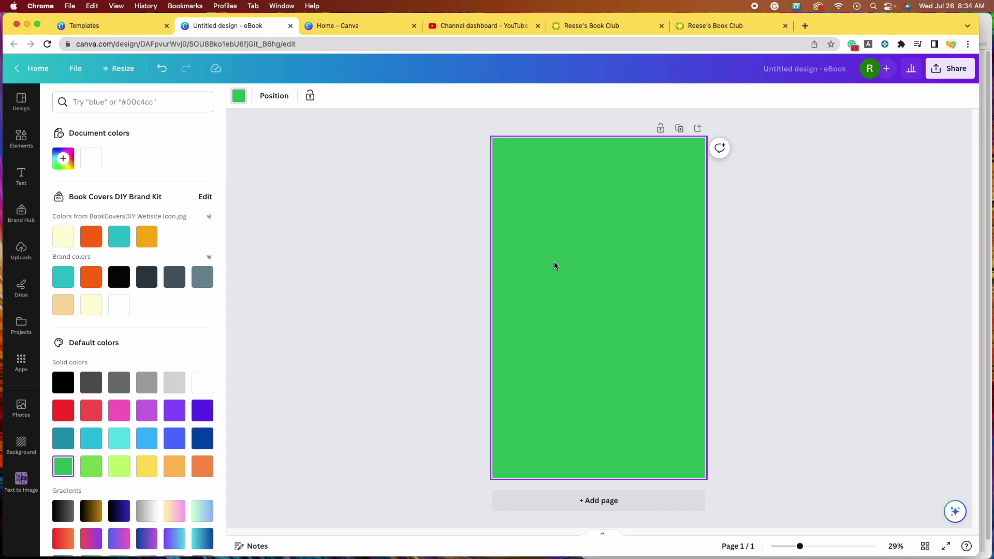
Step: Recheck the reference cover, search the elements for "eyes", and show all matching graphics
click(22, 139)
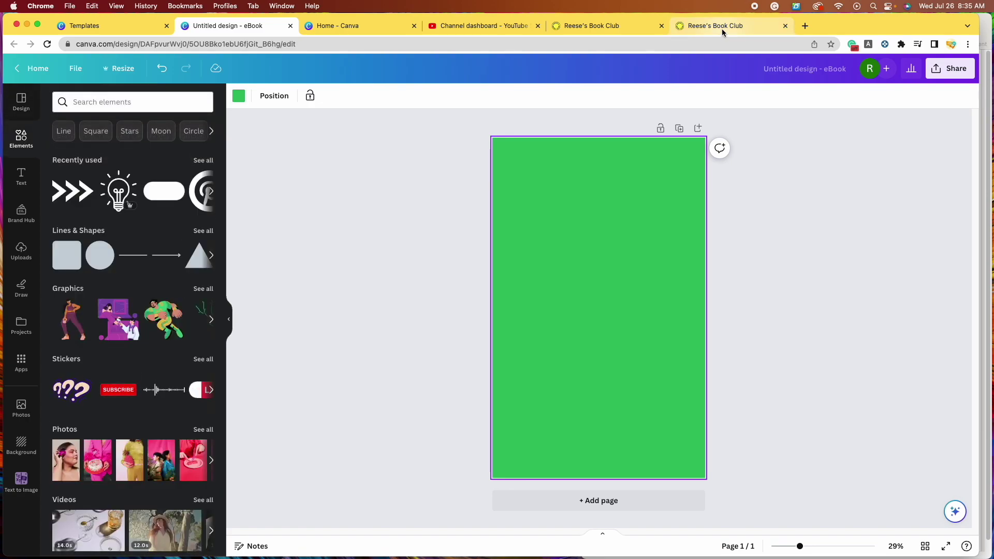
click(722, 26)
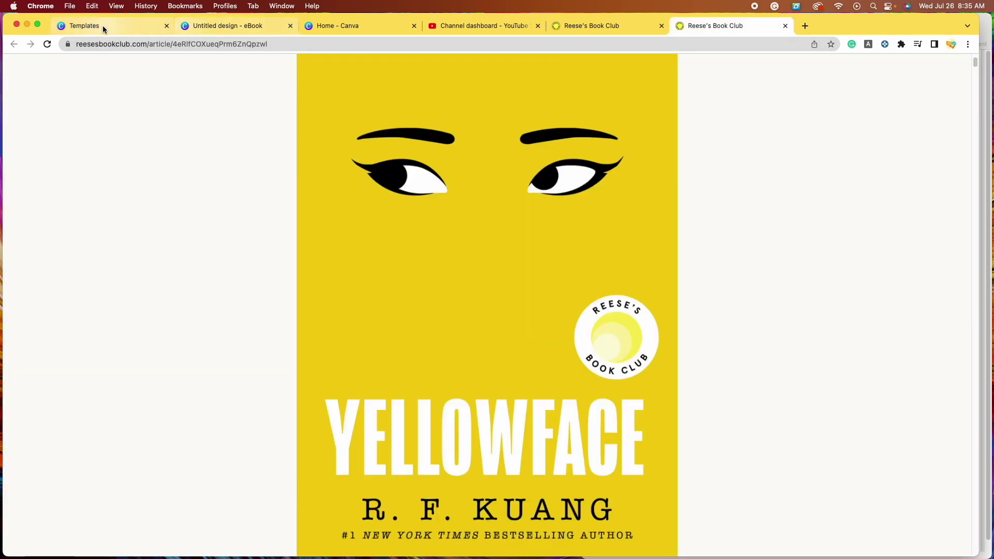
click(230, 26)
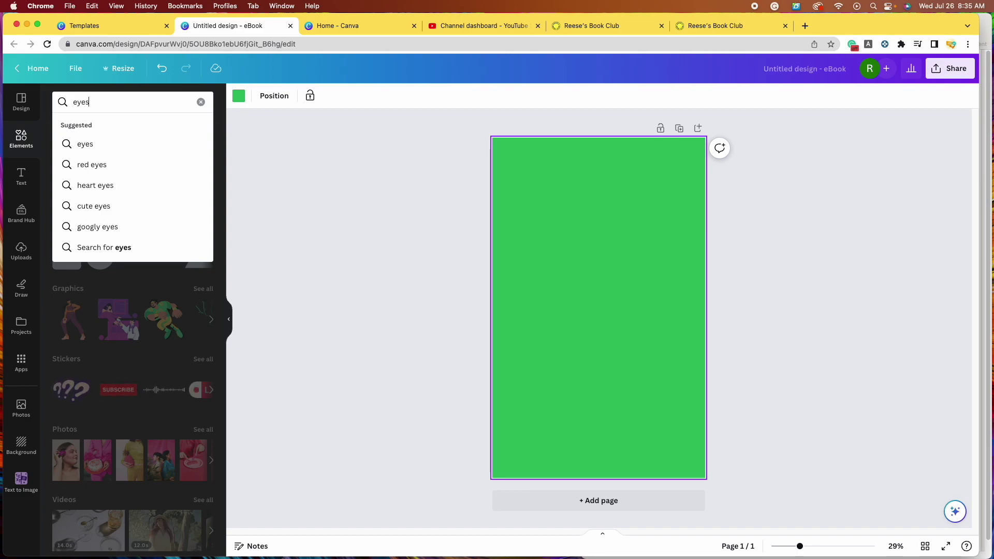
key(Return)
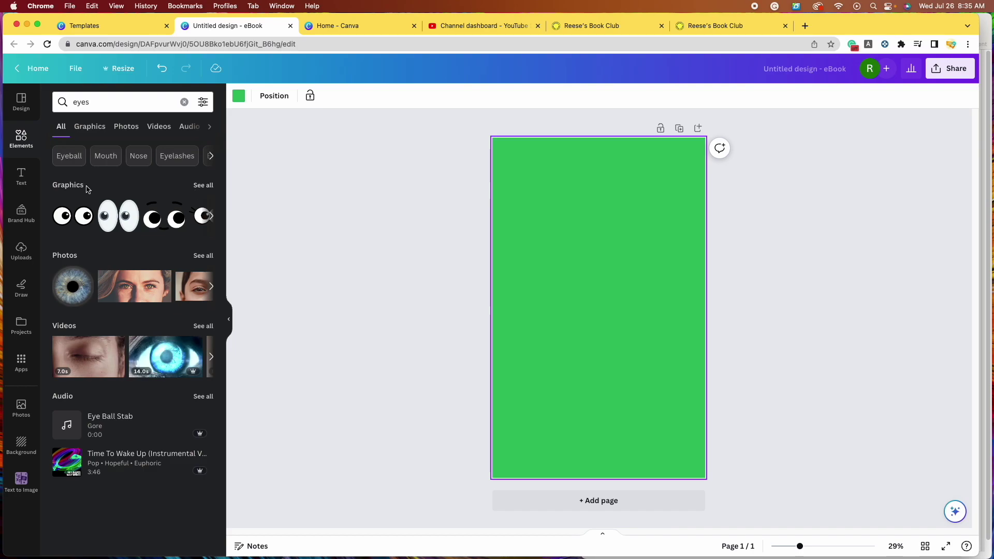
click(203, 185)
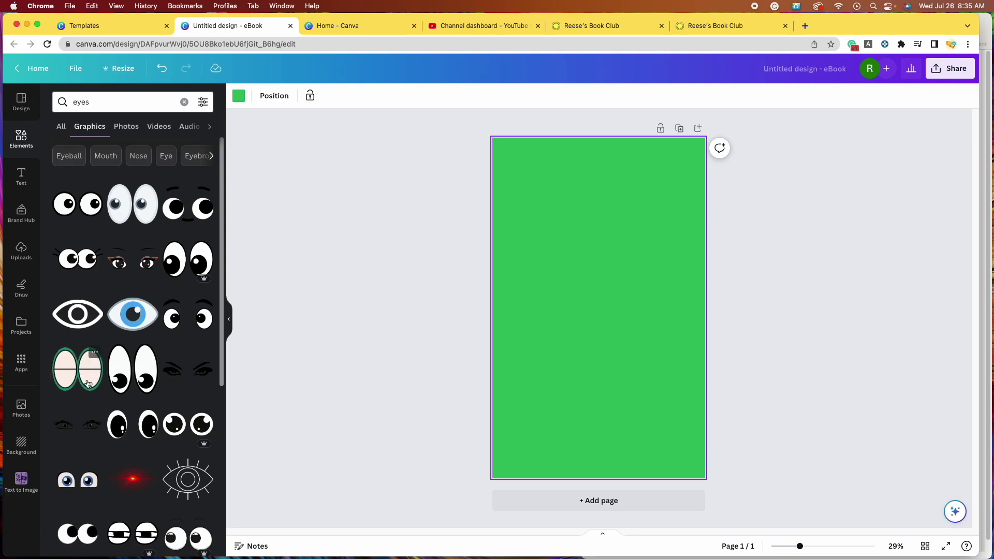
Step: Filter the "eyes" graphics results to static graphics only
scroll(105, 385, down, 1)
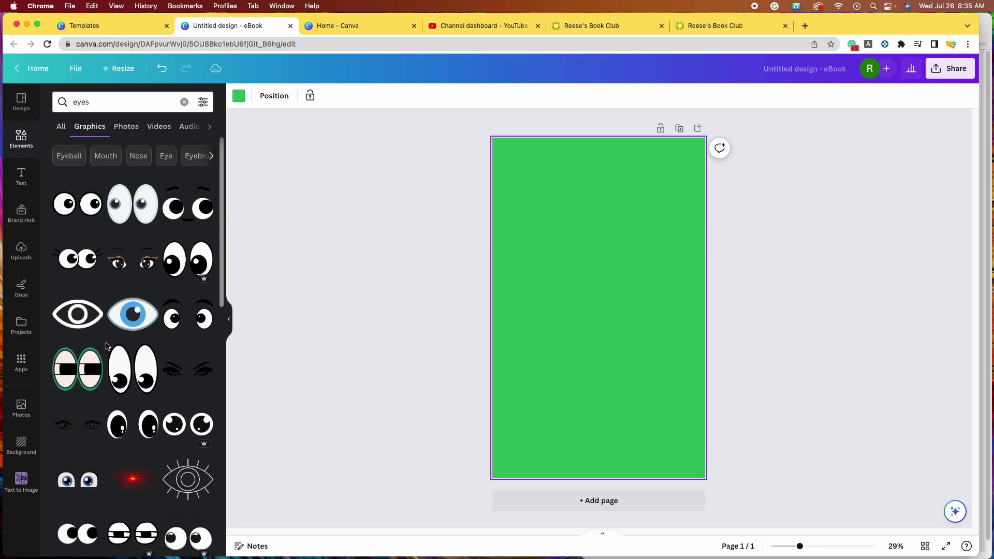
click(204, 103)
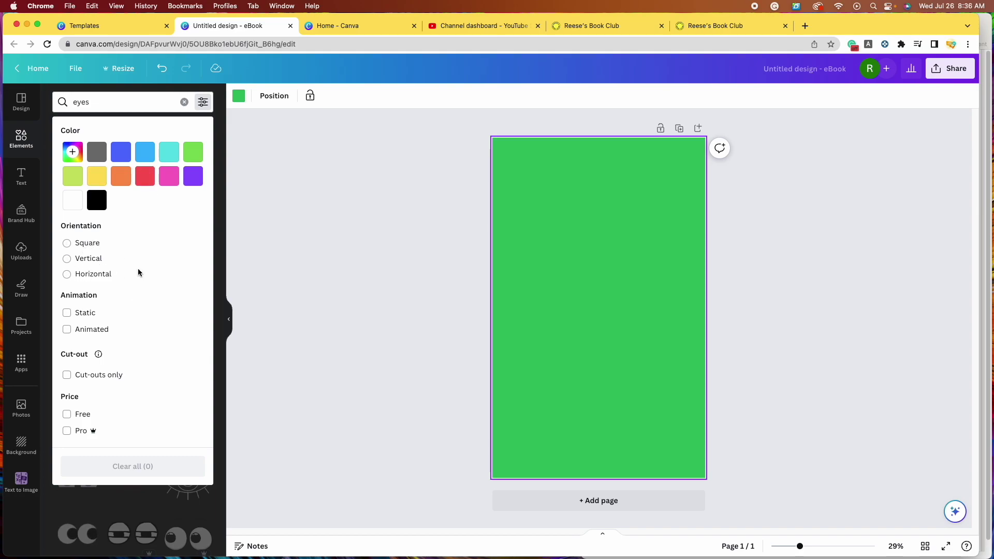
click(67, 313)
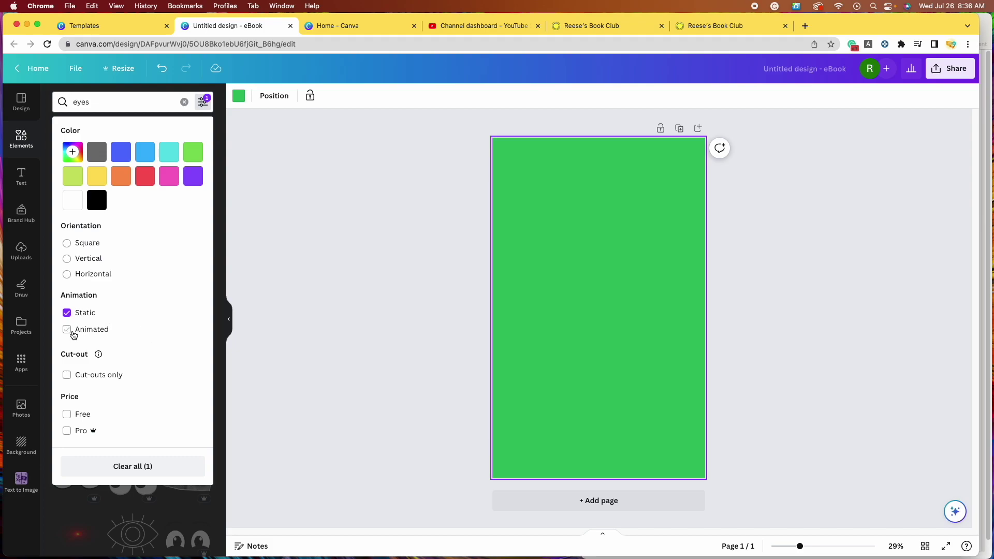
click(220, 449)
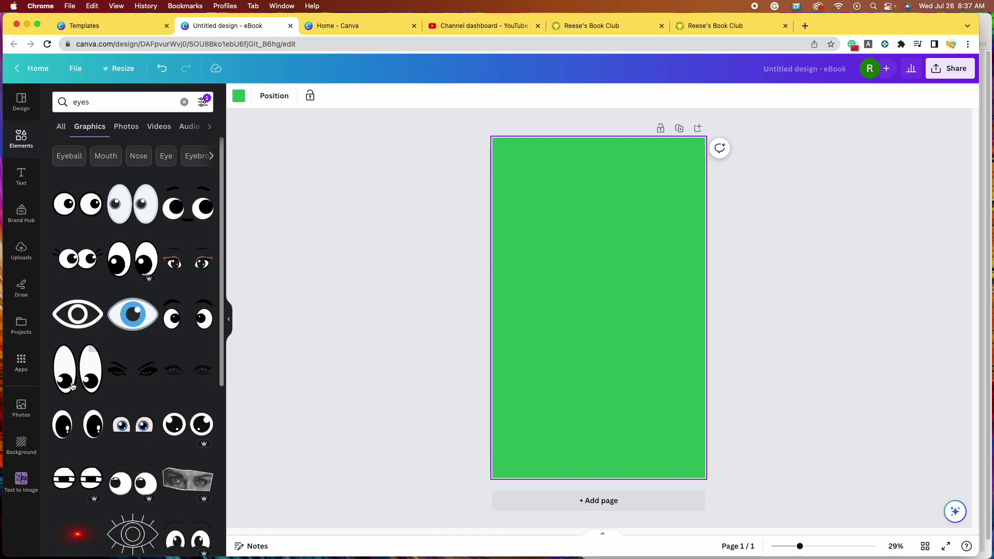
Step: Add several candidate eye graphics from the static results, spreading them down the page with the torn-photo eyes near the bottom
scroll(135, 287, down, 5)
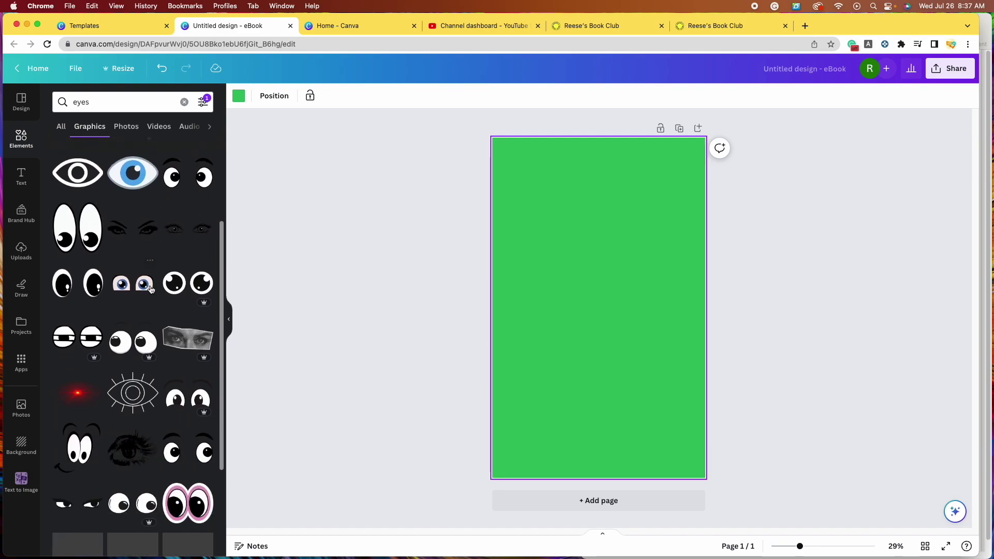
click(132, 236)
click(188, 239)
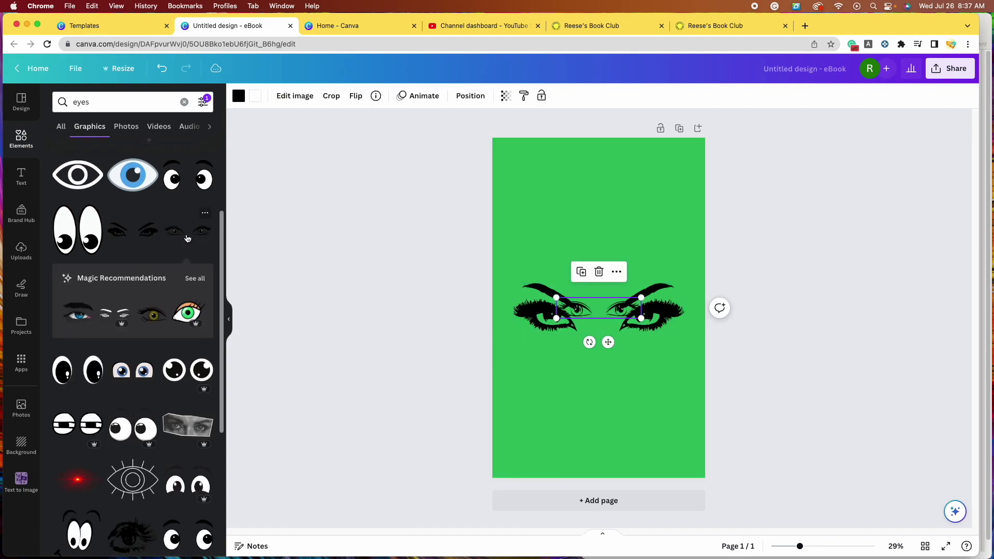
drag(569, 310, 572, 236)
scroll(133, 311, down, 5)
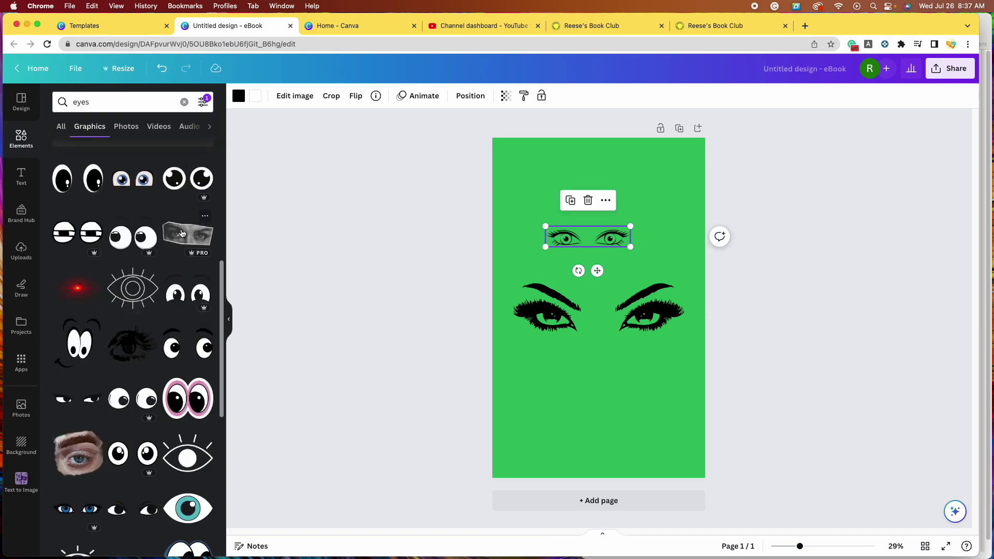
click(187, 151)
drag(598, 311, 594, 402)
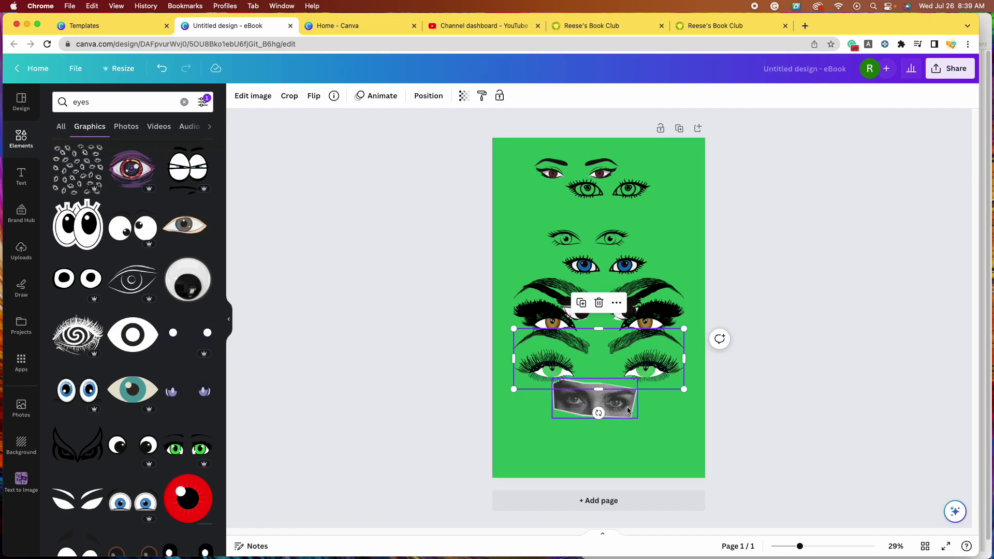
Step: Gather the candidate eye graphics into an overlapping pile at the bottom of the page, leaving out the brown-eyed pair with solid eyebrows
drag(627, 410, 629, 440)
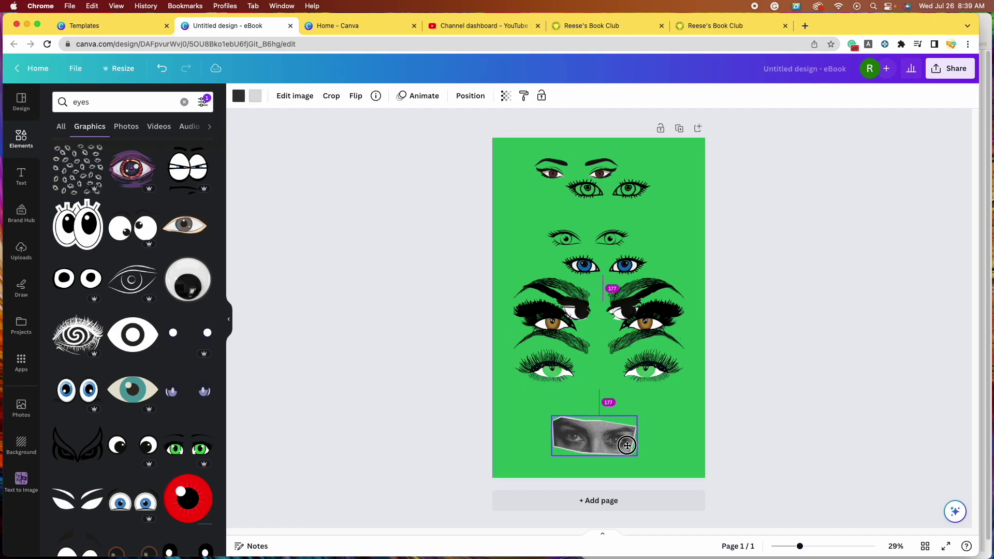
drag(655, 372, 650, 440)
drag(672, 337, 672, 455)
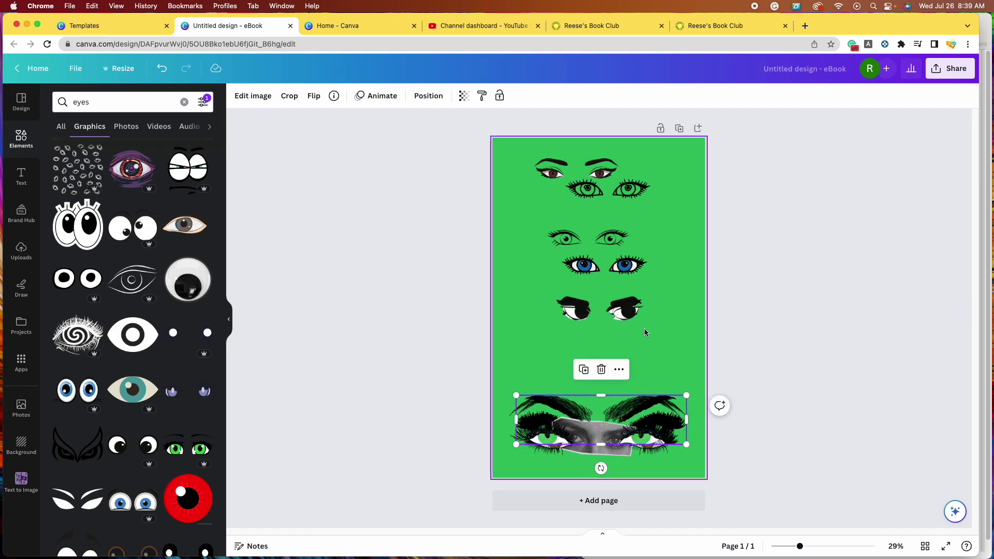
click(628, 319)
drag(628, 319, 628, 440)
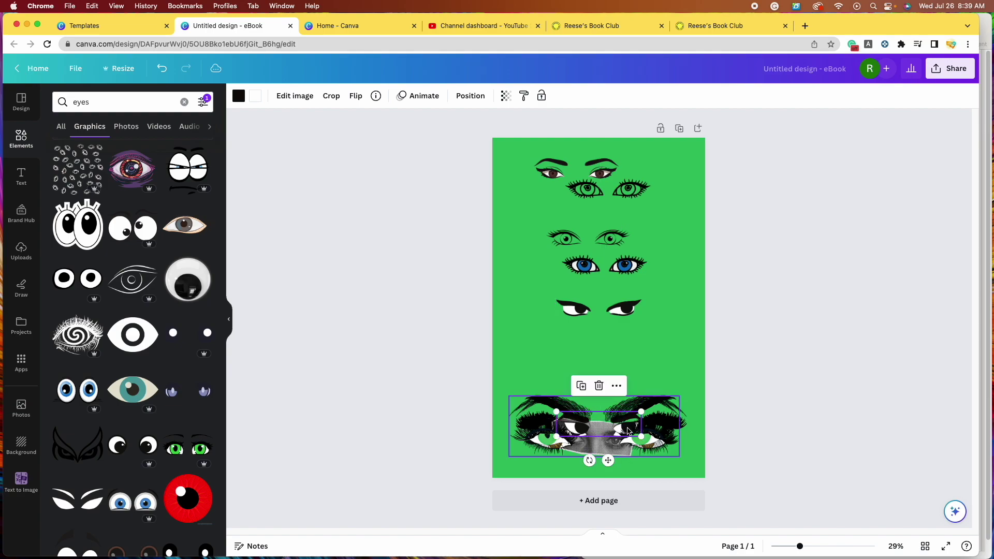
drag(630, 268, 630, 425)
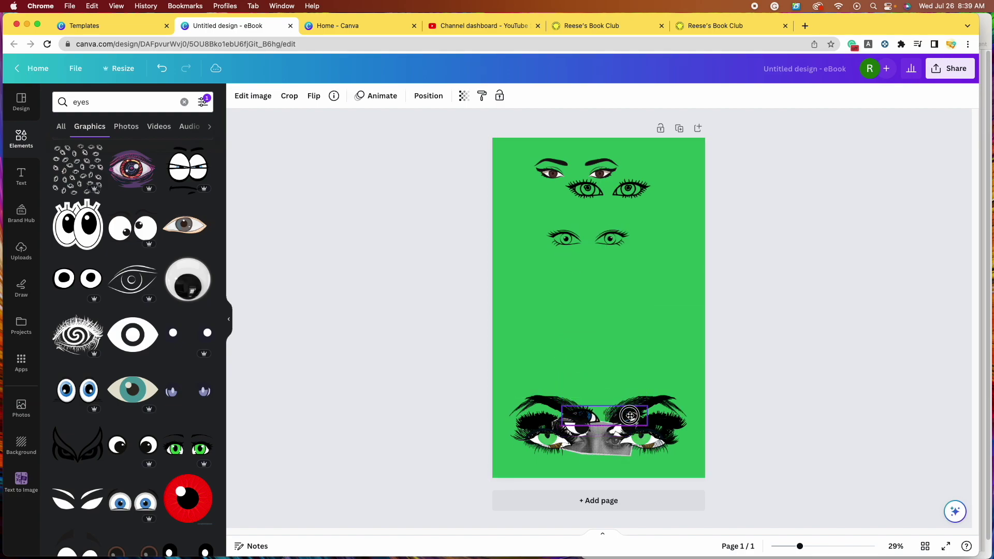
drag(613, 239, 614, 418)
drag(629, 189, 629, 437)
Step: Place the brown-eyed pair in the upper part of the page and compare its placement with the Yellowface reference cover
drag(617, 172, 637, 371)
drag(598, 340, 598, 208)
click(711, 28)
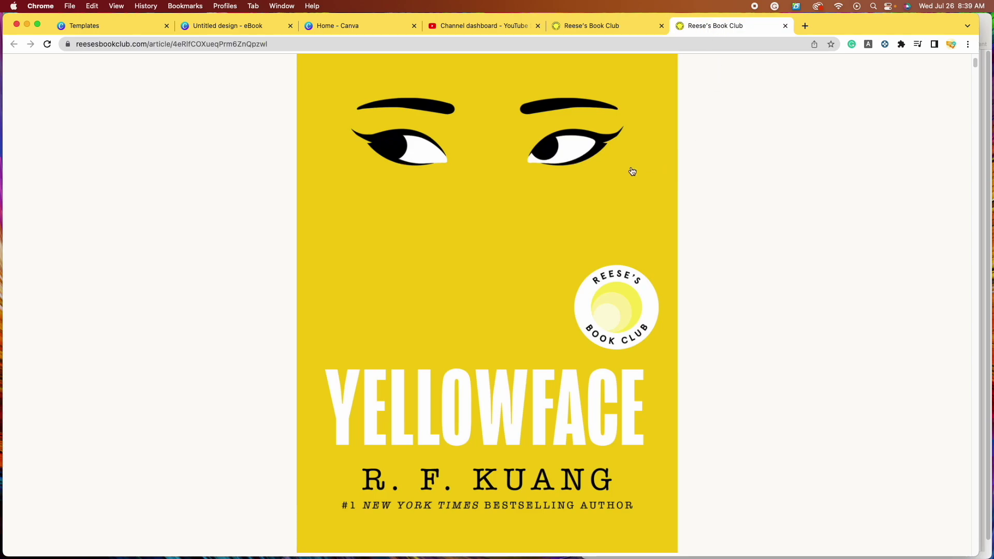
scroll(485, 268, up, 2)
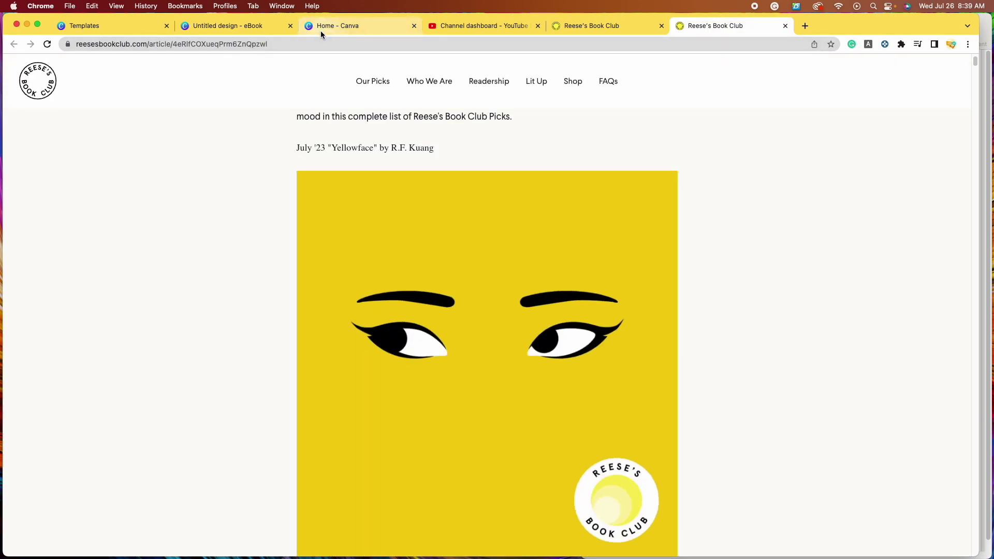
click(233, 25)
Step: Enlarge the brown-eyed pair to about 1,128 by 302, centre it between the page margins, and shift it slightly lower
drag(559, 221, 514, 232)
drag(643, 195, 682, 185)
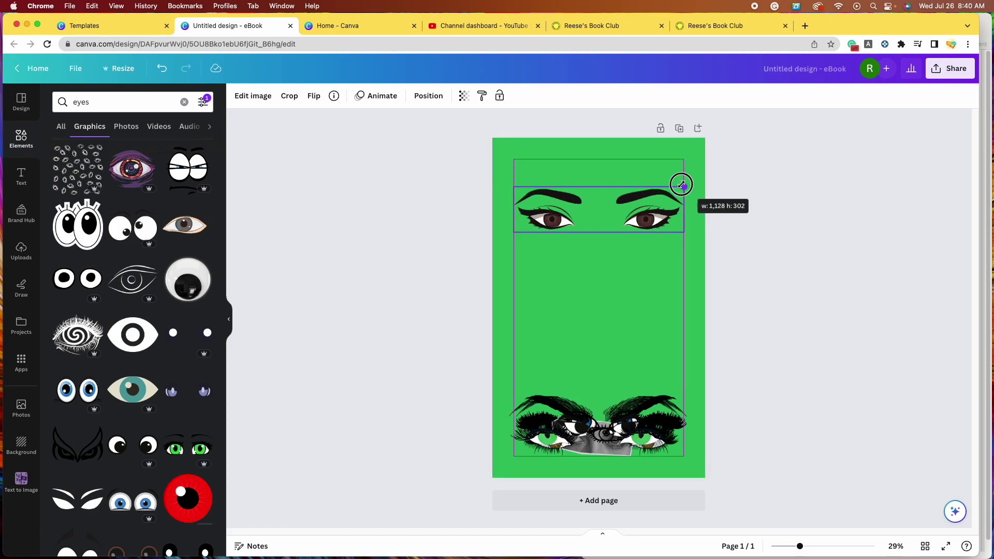
drag(682, 185, 682, 186)
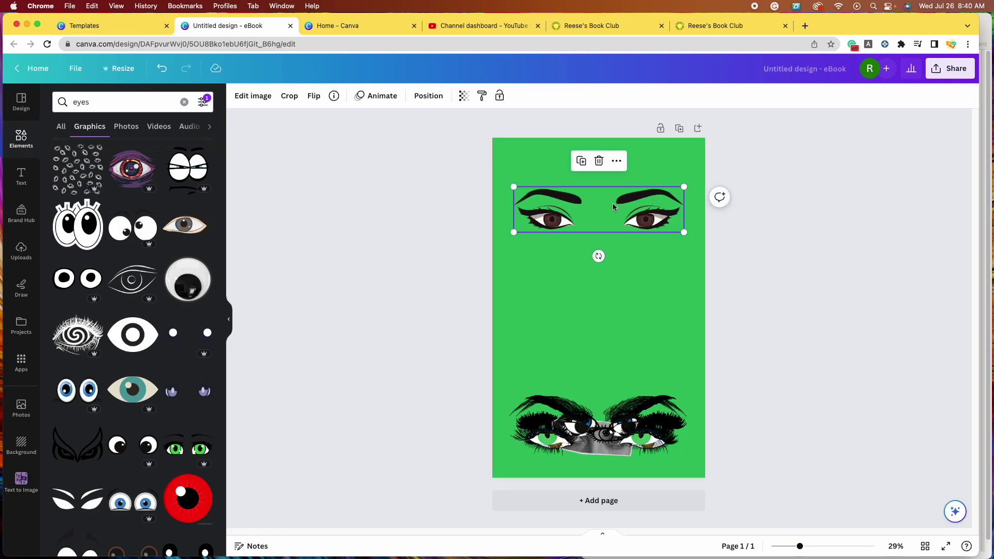
drag(600, 208, 601, 211)
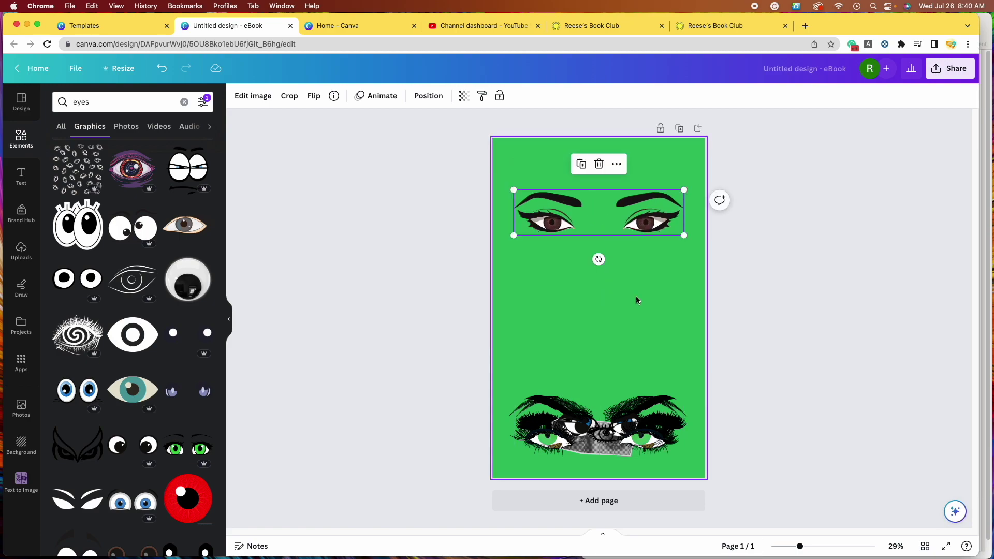
click(797, 305)
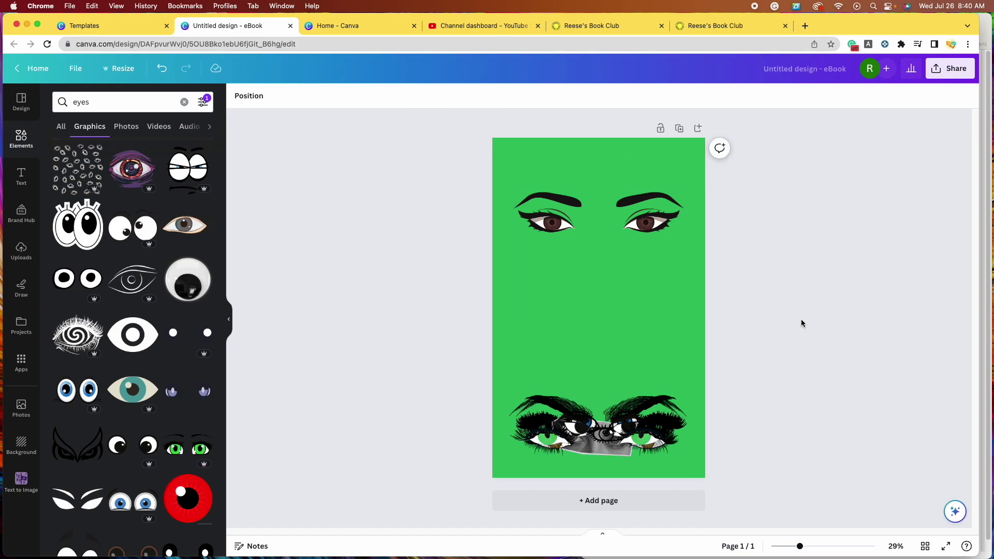
Step: Delete the enlarged brown-eyed pair from the upper part of the page
click(553, 226)
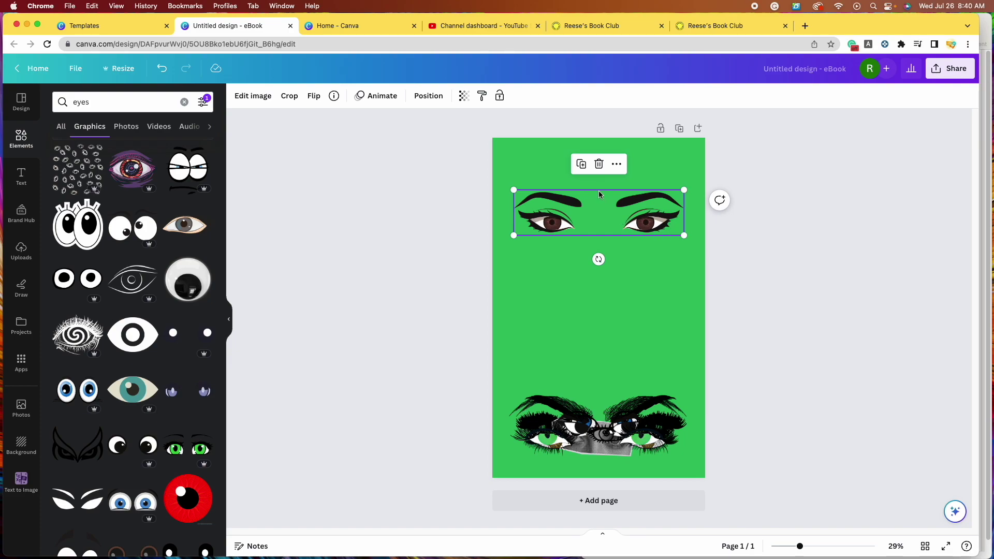
click(599, 164)
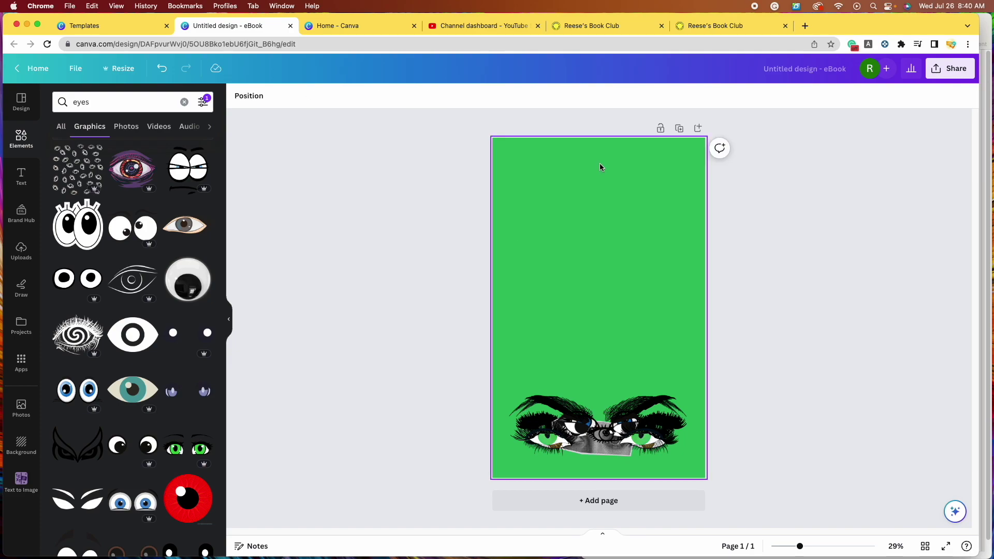
key(super+z)
Step: Try the green-eyed and amber-eyed pairs in the upper page, parking the green pair above the pile and deleting the amber pair
drag(629, 417, 634, 206)
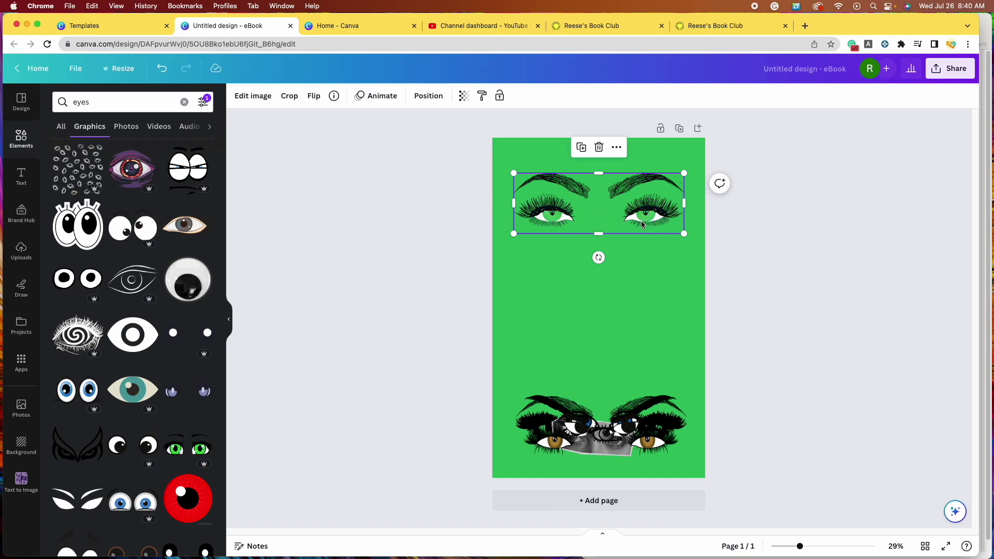
click(639, 309)
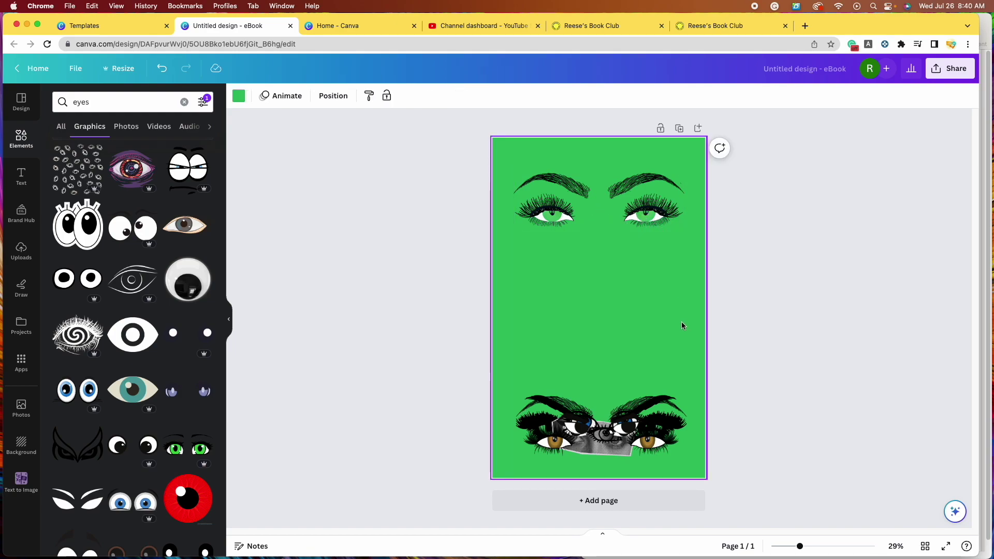
drag(645, 228, 659, 376)
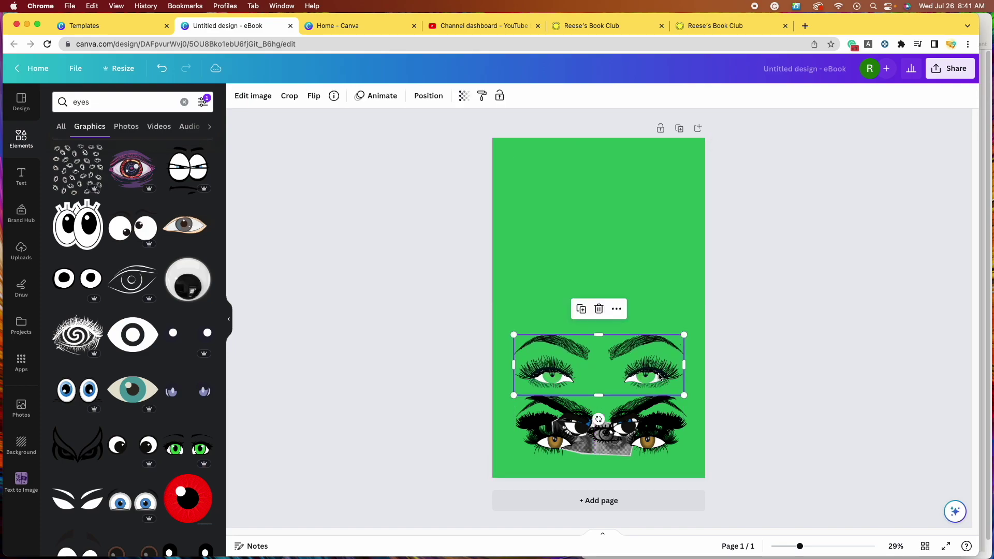
drag(634, 431, 629, 197)
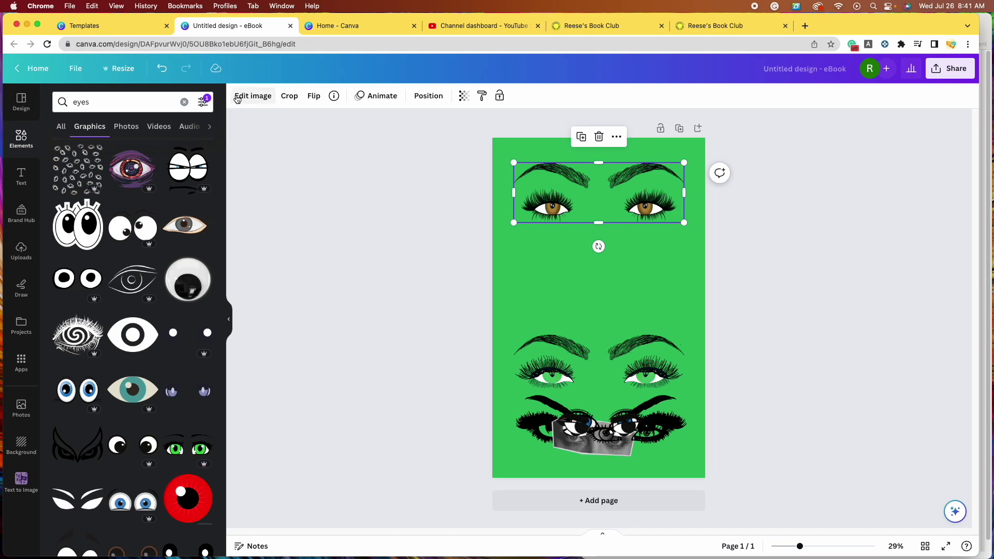
click(599, 136)
Step: Try the side-glancing black-and-white pair without eyebrows, enlarged across the upper part of the page, and delete it
drag(631, 425, 633, 203)
drag(562, 214, 514, 220)
drag(648, 191, 684, 184)
drag(608, 199, 610, 203)
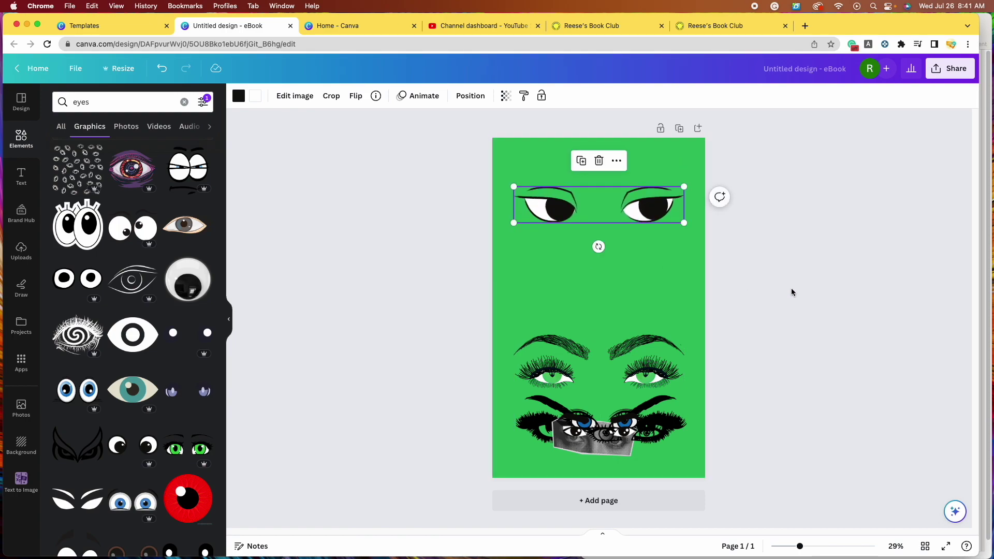
click(792, 288)
click(583, 220)
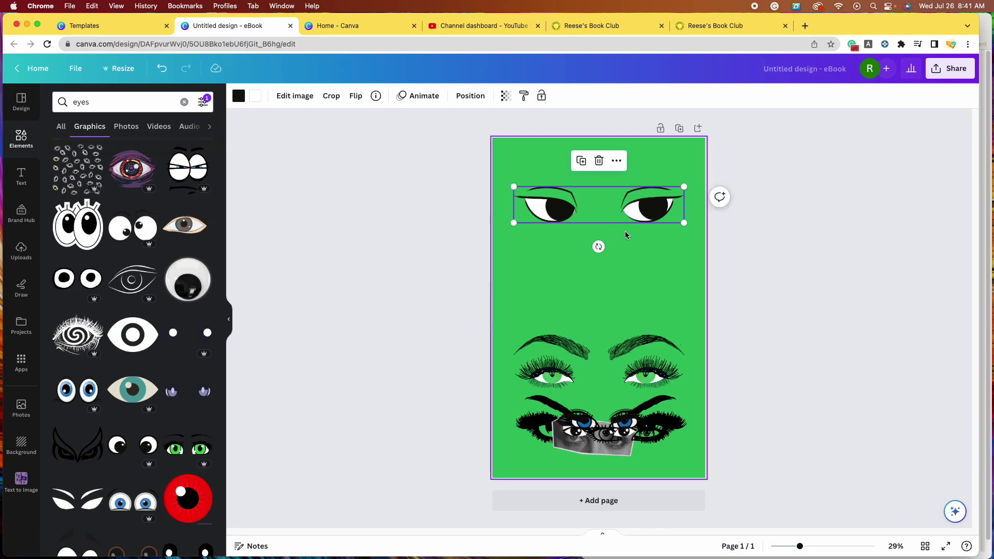
click(600, 163)
Step: Try the black-eyed pair with thick eyebrows in the upper part of the page, and delete it
click(602, 435)
drag(602, 435, 602, 263)
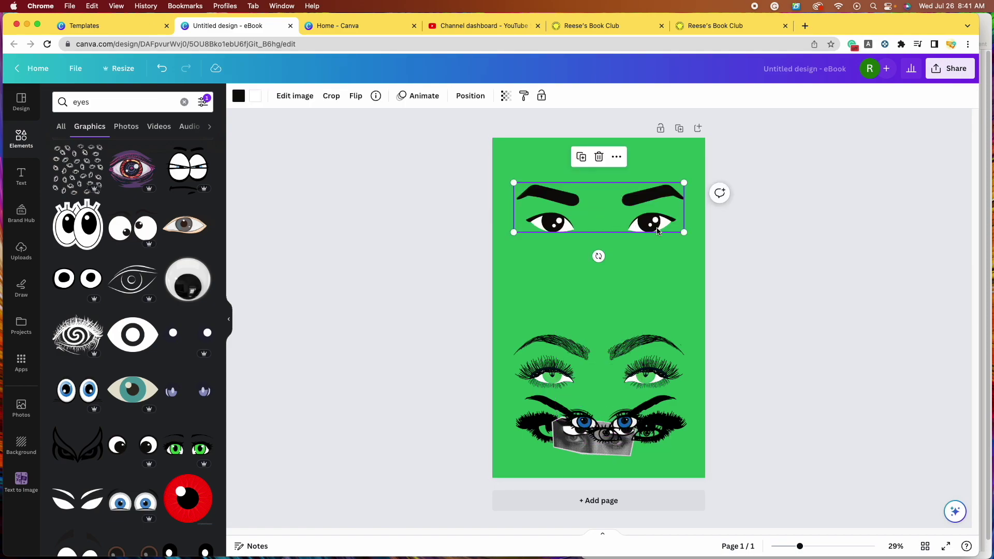
click(600, 158)
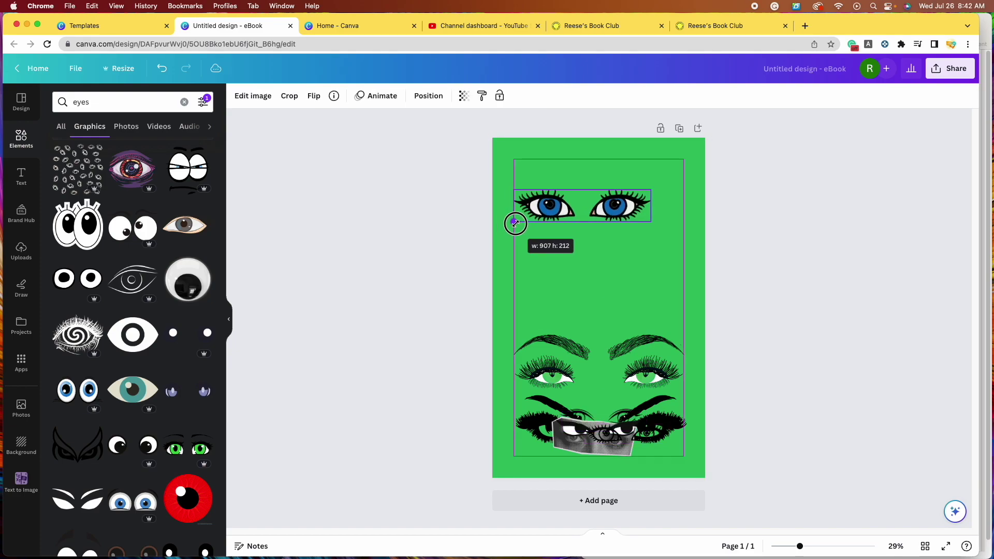
Step: Enlarge the blue-eyed pair to span the upper part of the page between the margins, and delete it
drag(516, 223, 513, 221)
drag(651, 190, 684, 182)
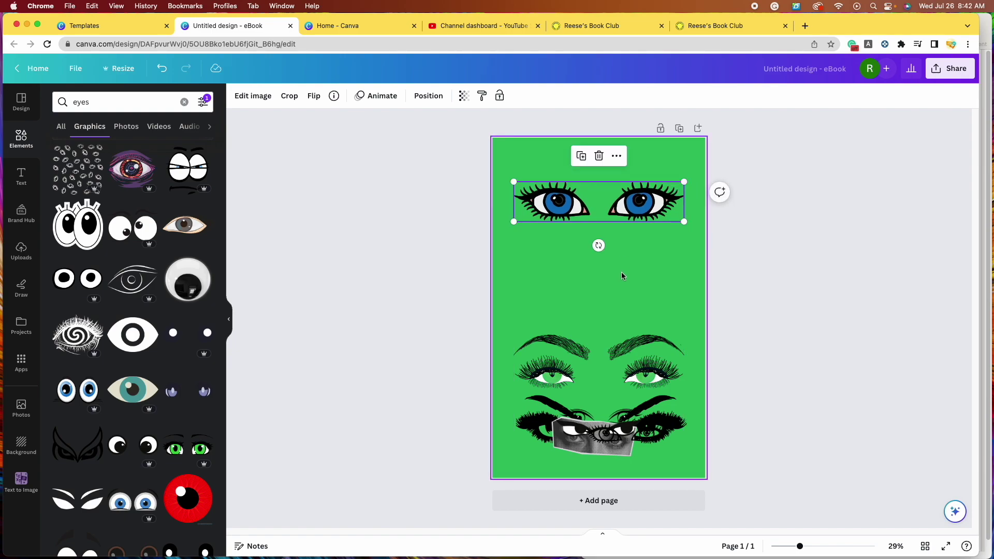
click(598, 165)
Step: Try the black outline eyes with lashes, enlarged across the upper part of the page, and delete them
drag(616, 436, 516, 248)
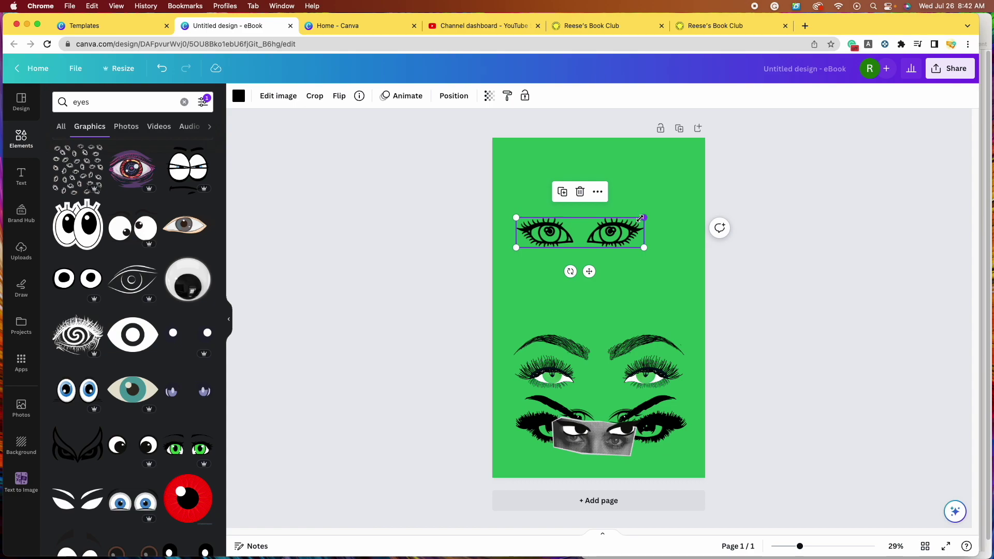
drag(641, 218, 681, 181)
click(842, 281)
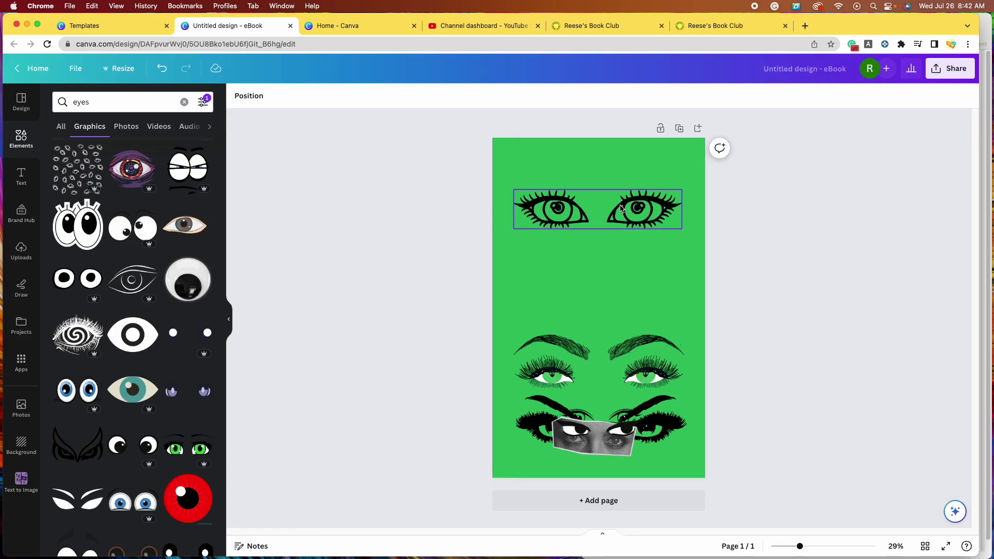
click(636, 218)
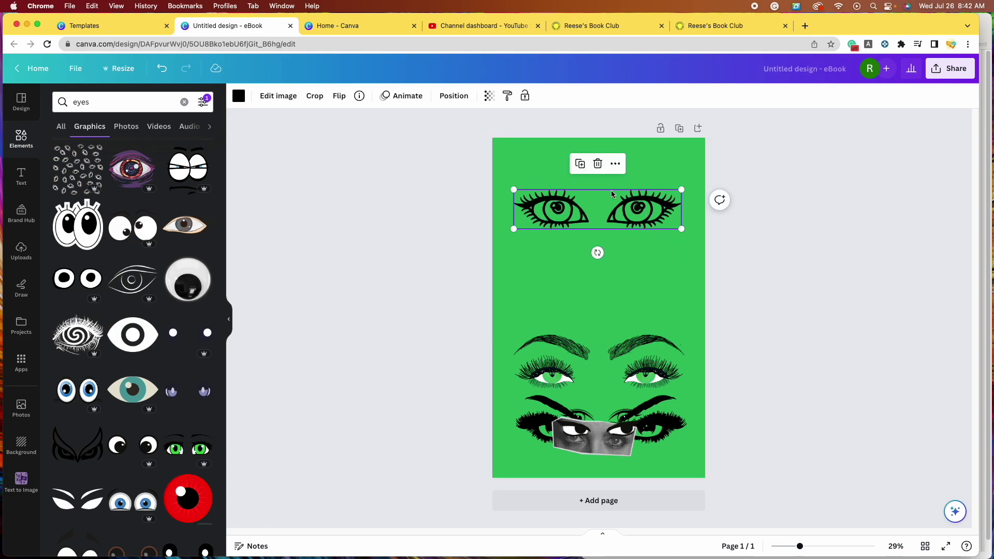
click(595, 162)
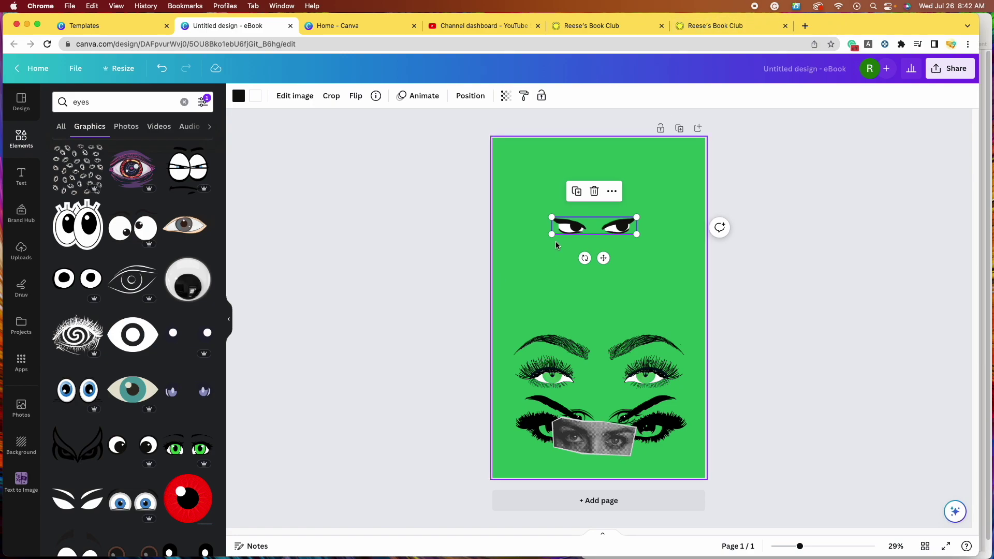
Step: Enlarge the narrow black-and-white eyes across the upper part of the page and compare them with the Yellowface reference cover
drag(552, 234, 520, 240)
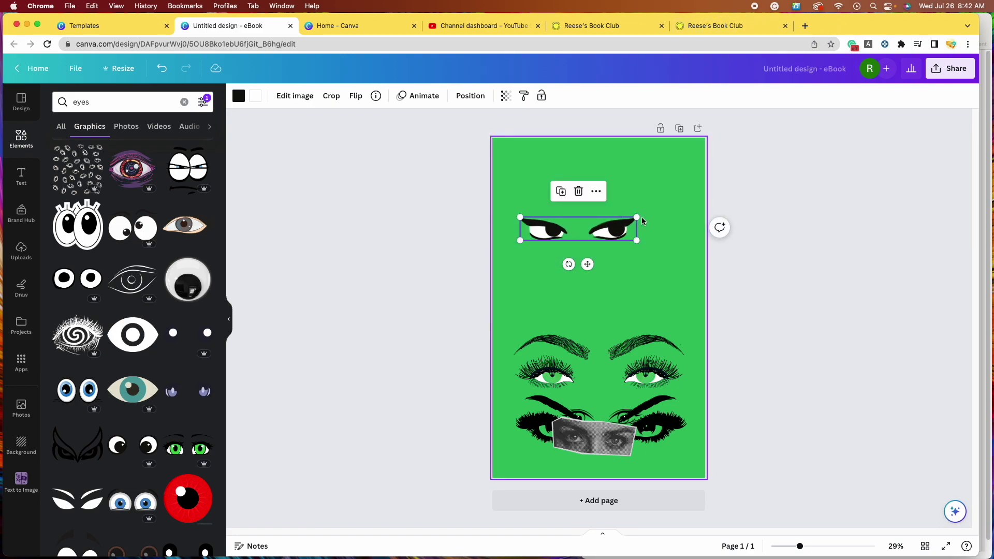
drag(637, 217, 678, 204)
key(super+9)
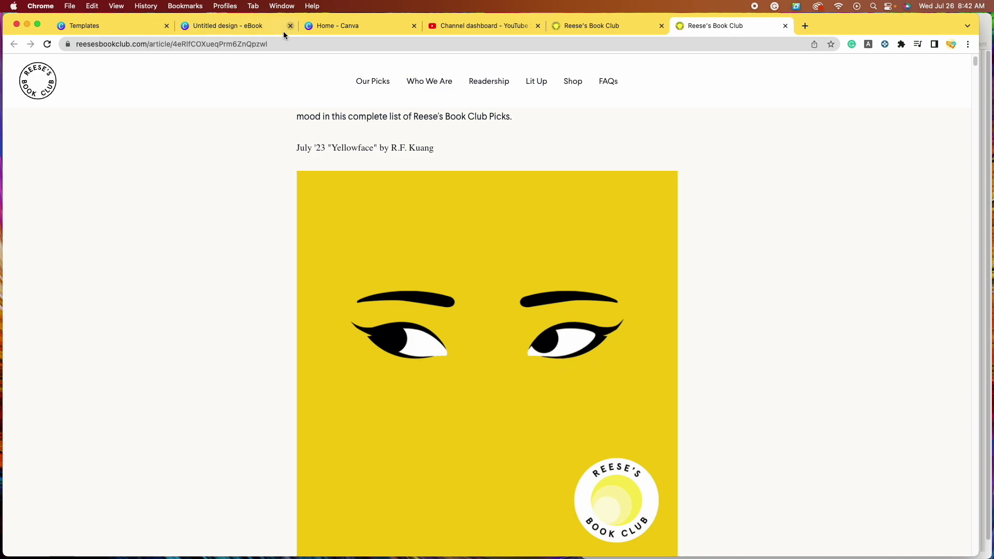
Step: Back in the Canva design, move the narrow eyes down the page, then try the grey photo-cutout eyes enlarged across the upper part and delete them
click(234, 27)
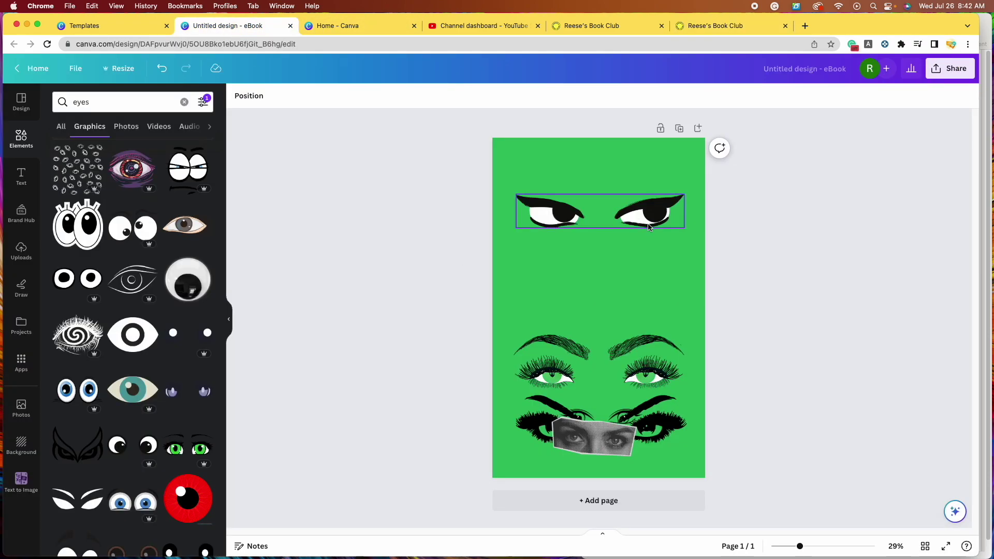
drag(629, 223, 632, 367)
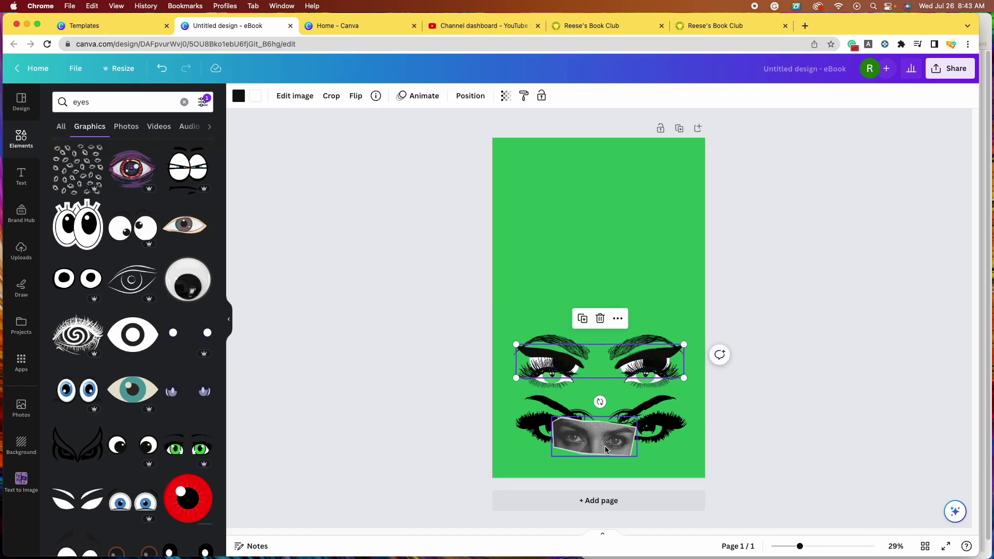
drag(605, 446, 517, 260)
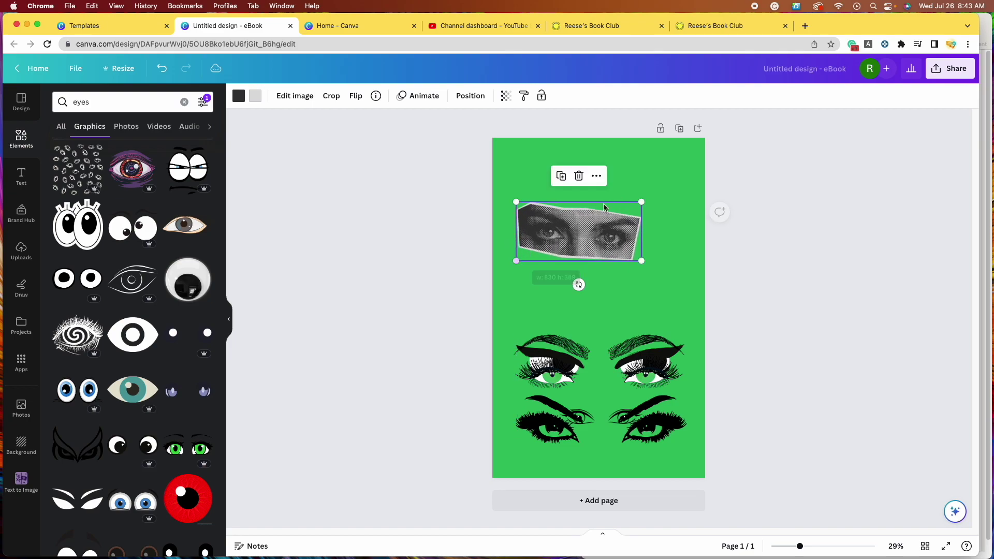
drag(642, 202, 685, 185)
click(600, 155)
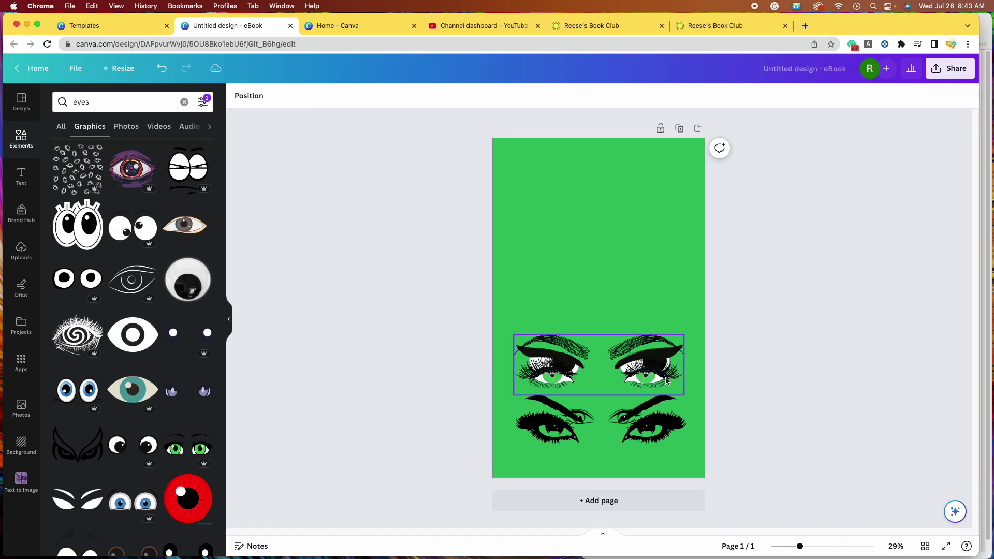
Step: Try the heavy-lashed black eyes with thick eyebrows in the upper part of the page, and move them back down
drag(645, 417, 664, 240)
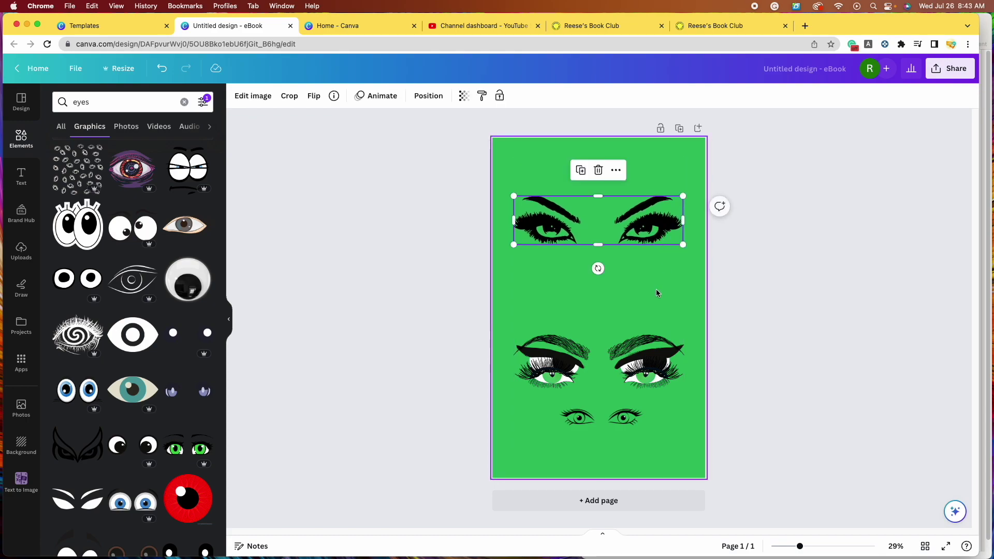
click(656, 290)
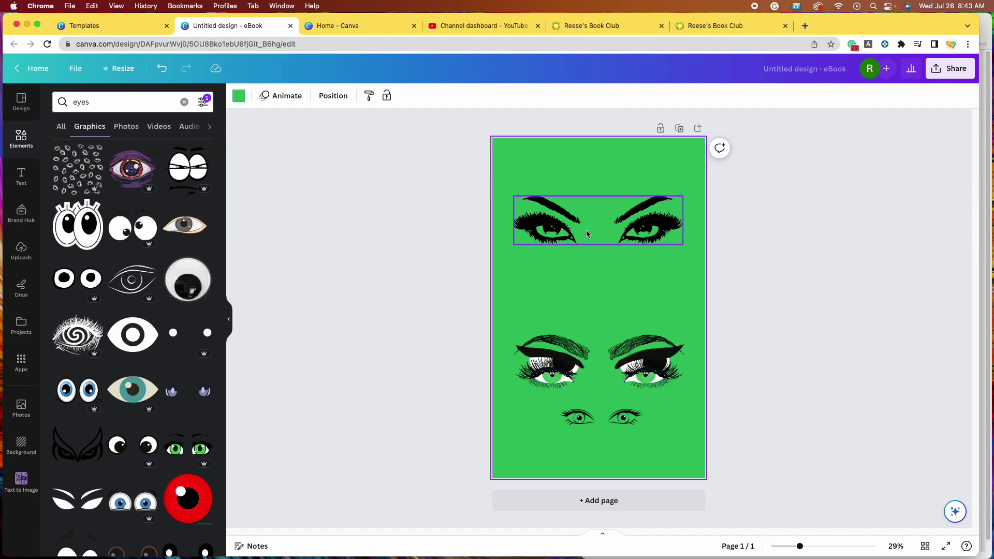
click(843, 319)
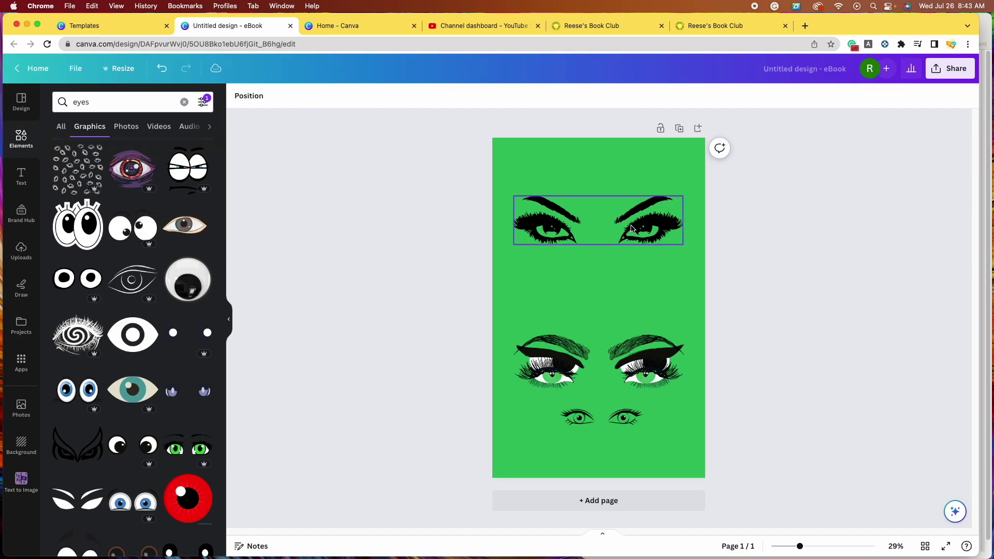
drag(598, 220, 601, 373)
Step: Enlarge the small open outline eyes to span the upper part of the page between the margins, and move them to the lower part
drag(601, 417, 595, 204)
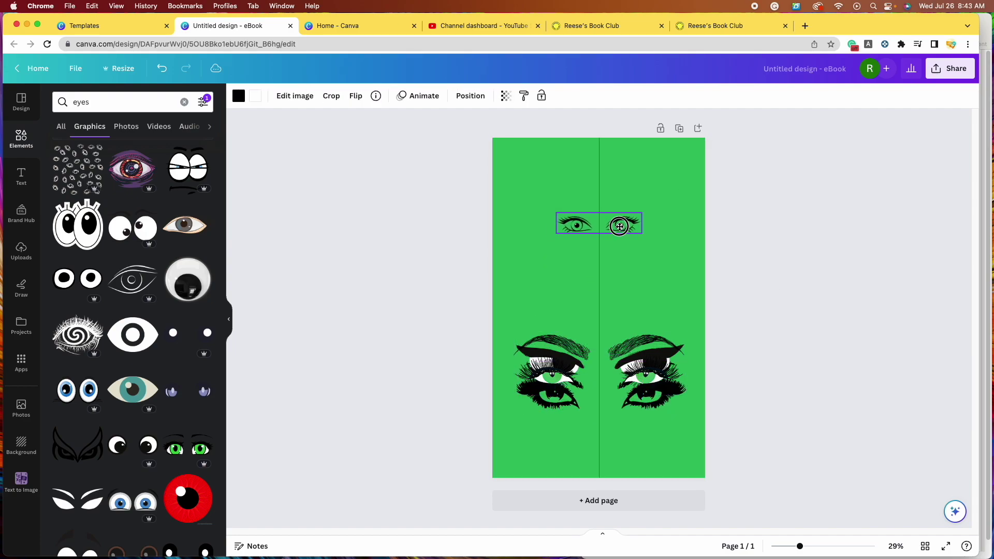
drag(555, 234, 517, 242)
drag(644, 213, 684, 202)
drag(516, 242, 514, 243)
drag(594, 231, 645, 327)
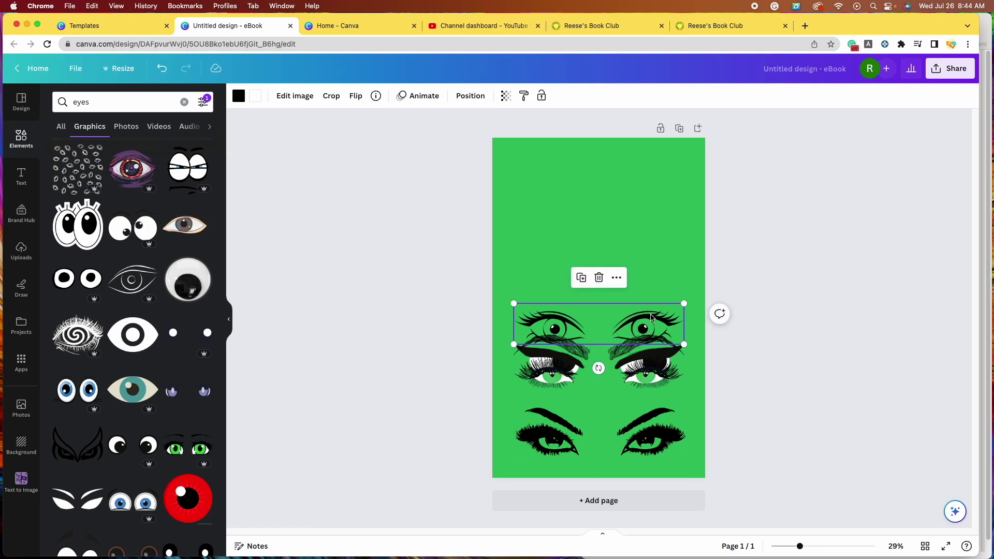
drag(650, 321, 650, 399)
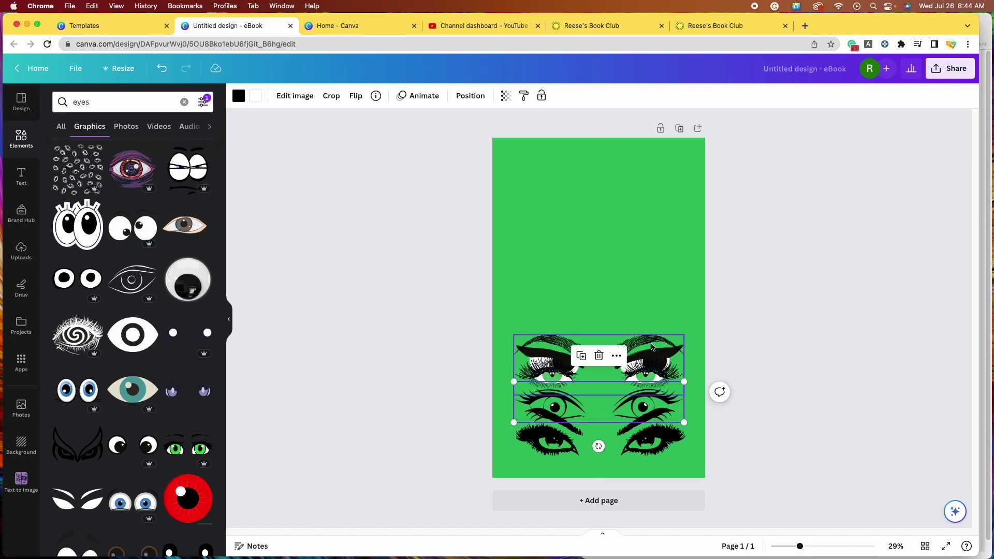
Step: Try the long-lashed eyes with finely drawn eyebrows and white corners in the upper part of the page, and delete them
drag(651, 347, 653, 198)
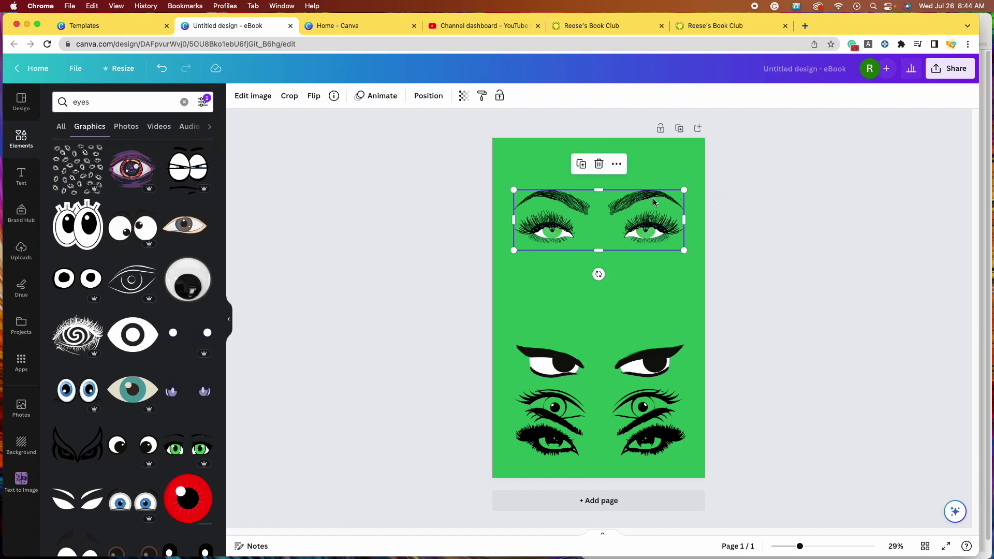
click(773, 269)
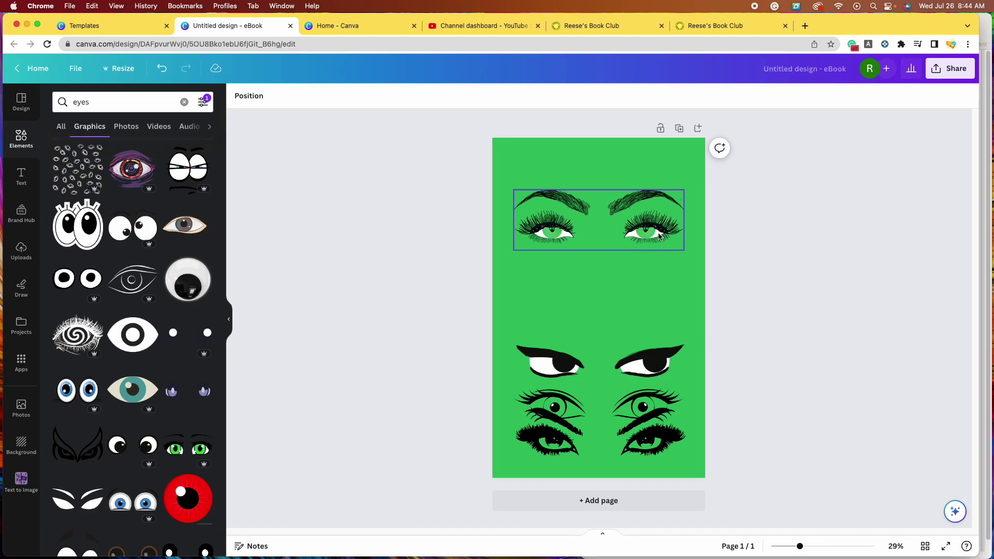
drag(659, 236, 659, 247)
click(738, 286)
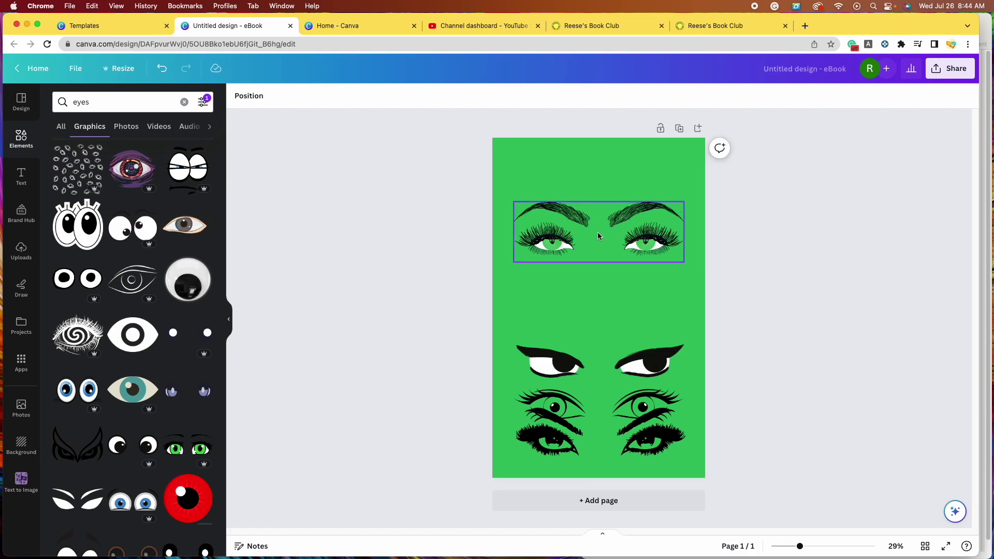
click(580, 235)
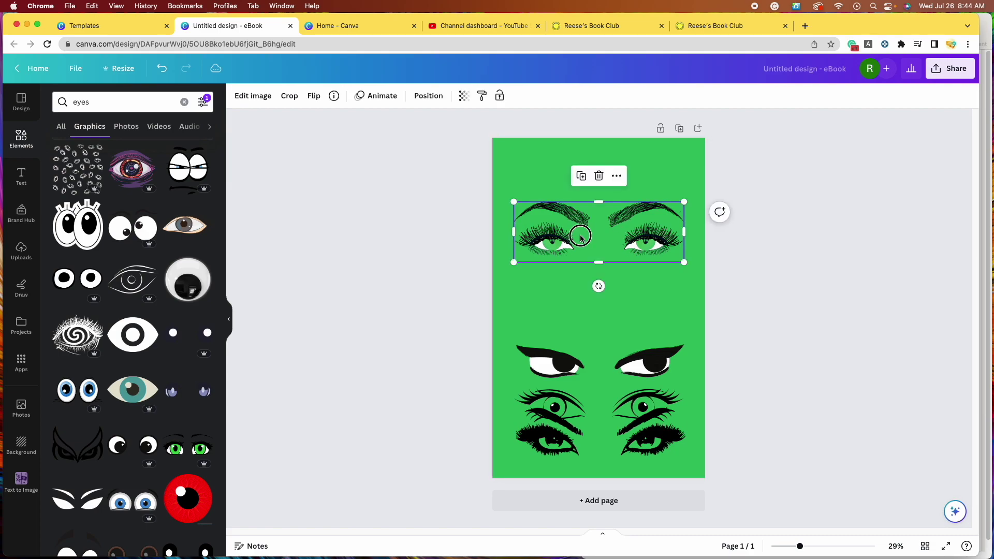
click(597, 174)
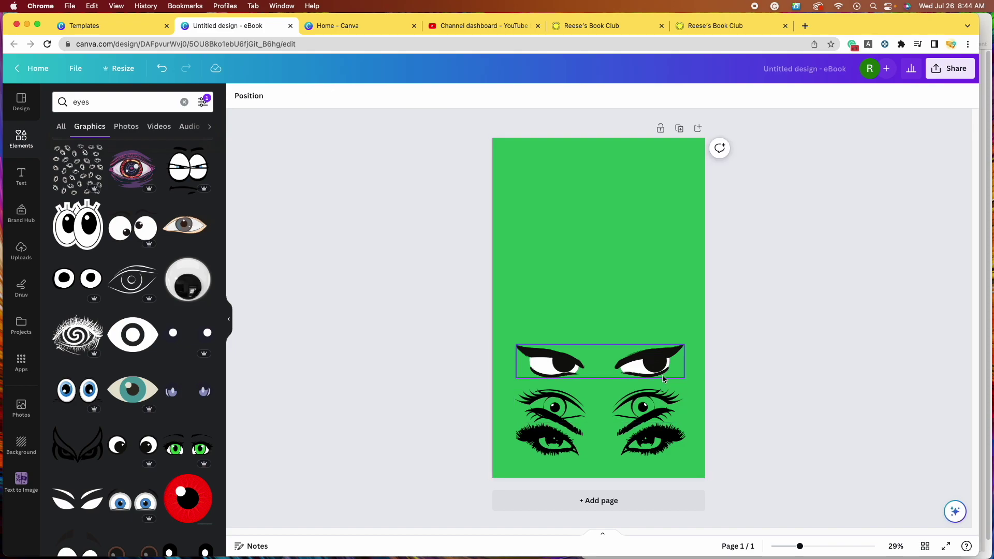
Step: Try the narrow black-and-white eyes in the upper part of the page again, and delete them
drag(661, 369, 662, 227)
click(621, 300)
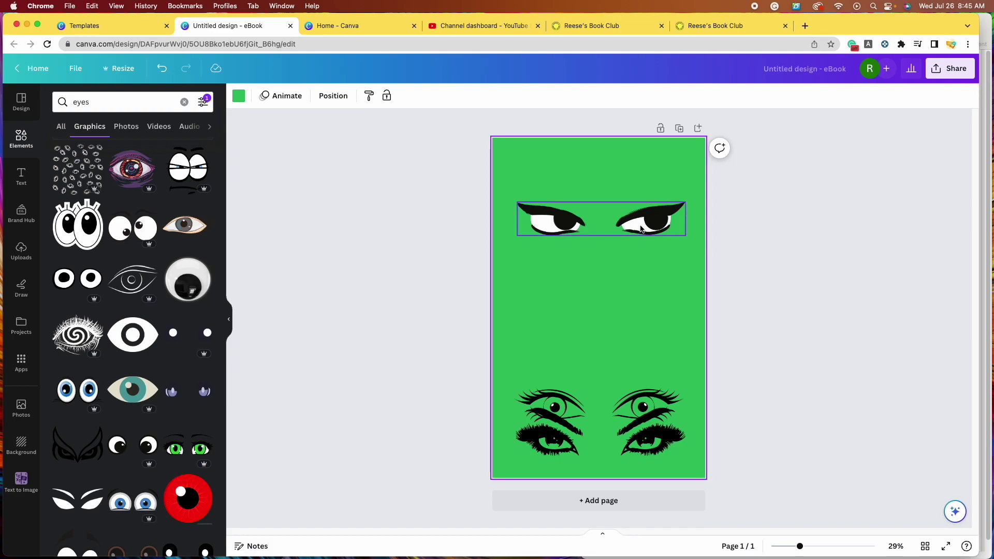
drag(641, 228, 642, 230)
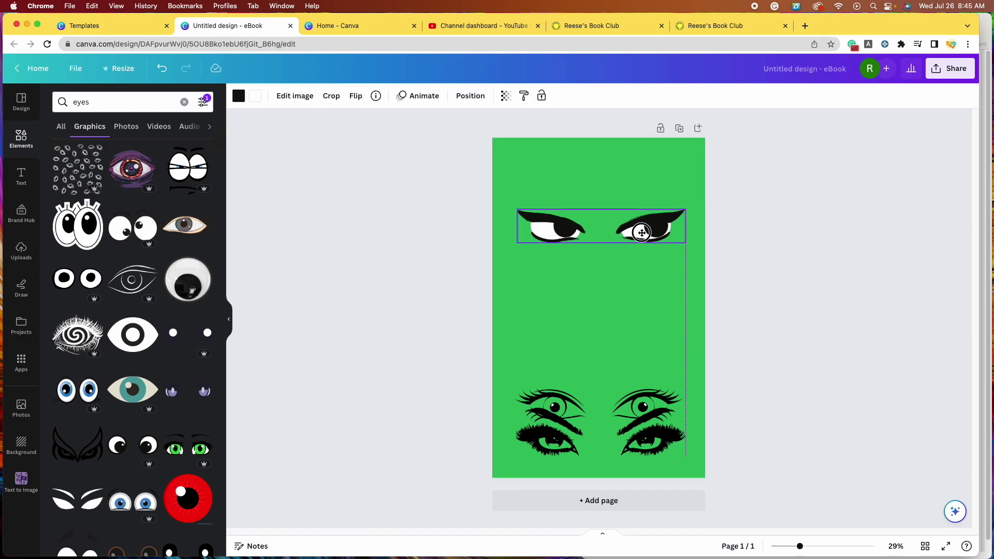
click(642, 233)
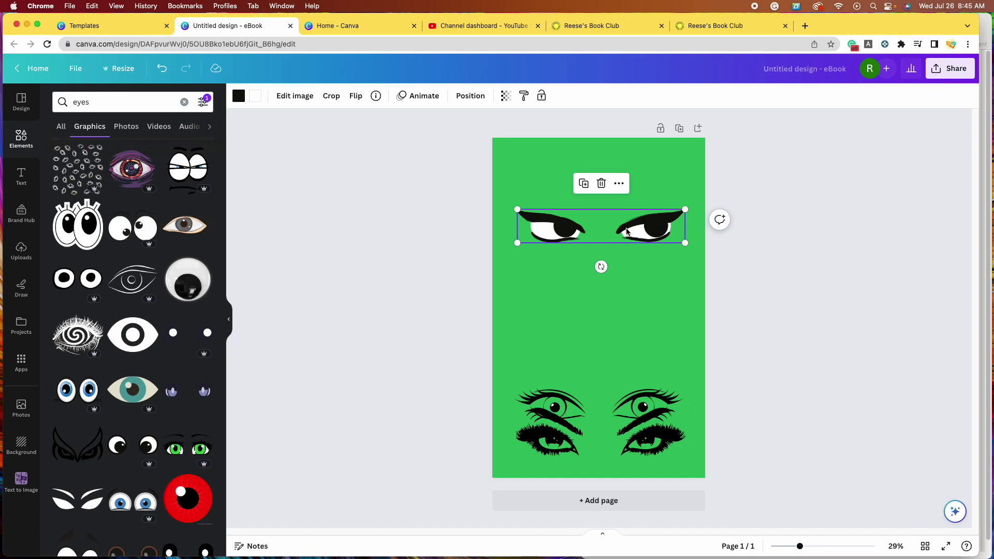
click(602, 184)
Step: Compare the last two pairs by placing the heavy-lashed eyes in the upper part, then swapping them with the open outline eyes
drag(648, 433, 647, 227)
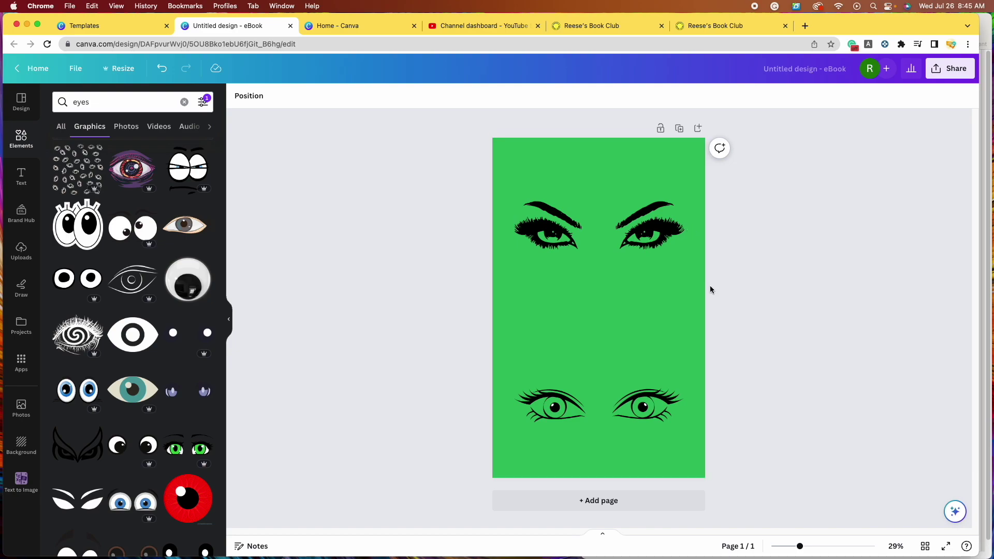
drag(650, 231, 656, 363)
drag(654, 417, 653, 227)
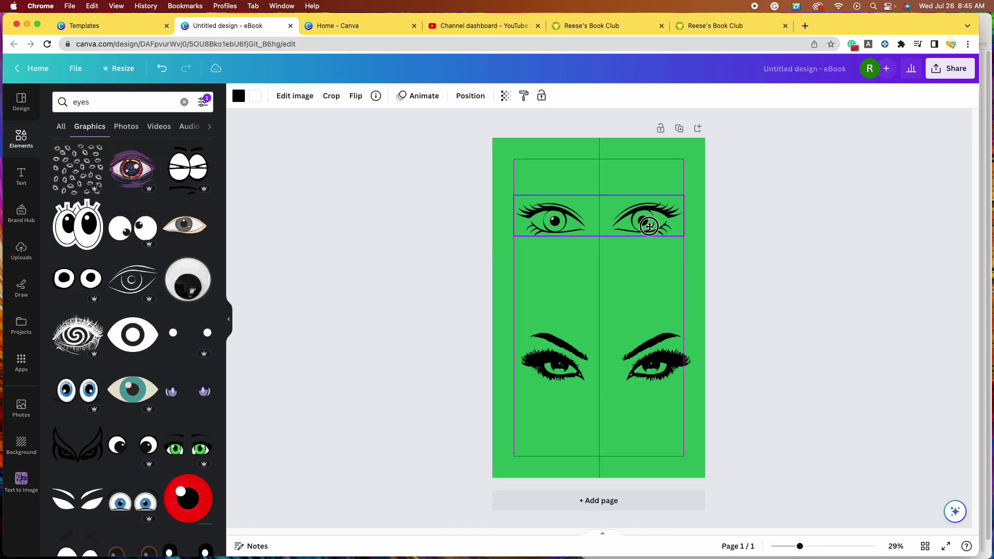
drag(656, 363, 648, 415)
key(Escape)
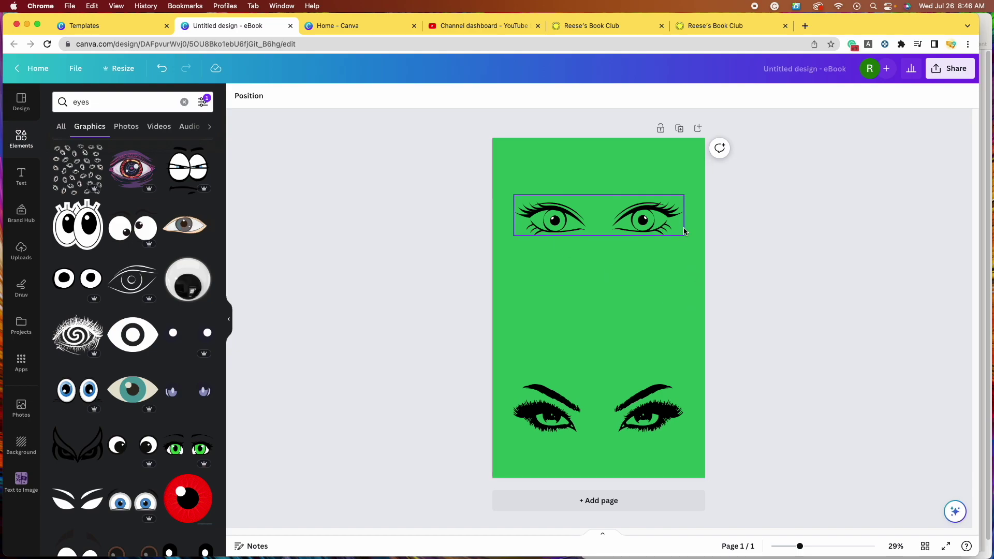
Step: Delete the open outline eyes and move the heavy-lashed pair with thick eyebrows to the upper part of the page
click(696, 333)
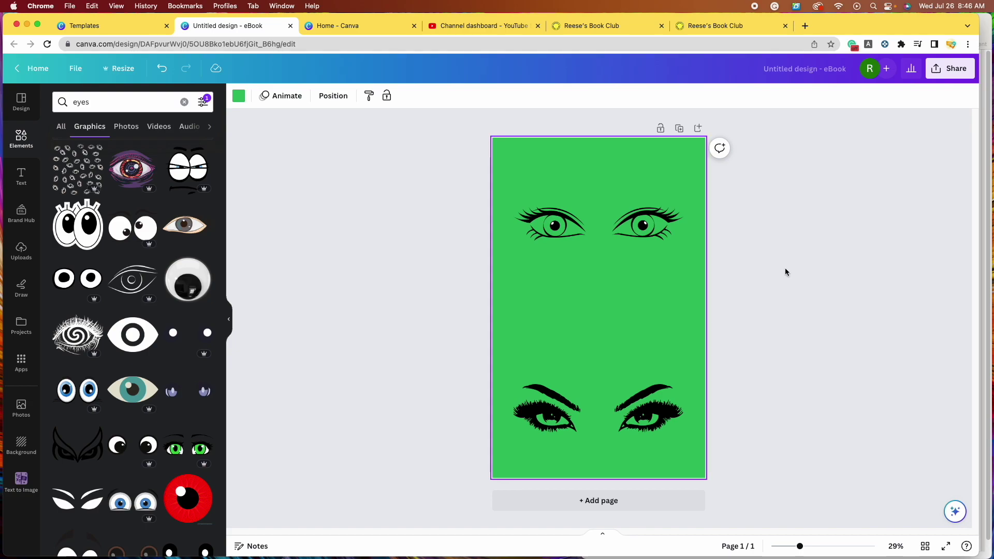
click(632, 224)
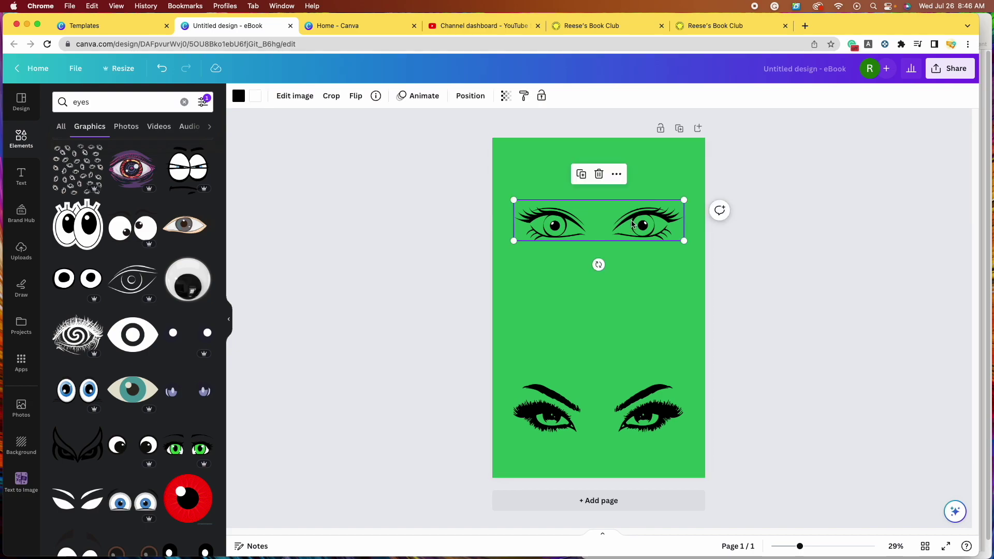
click(597, 173)
drag(651, 417, 633, 214)
click(600, 391)
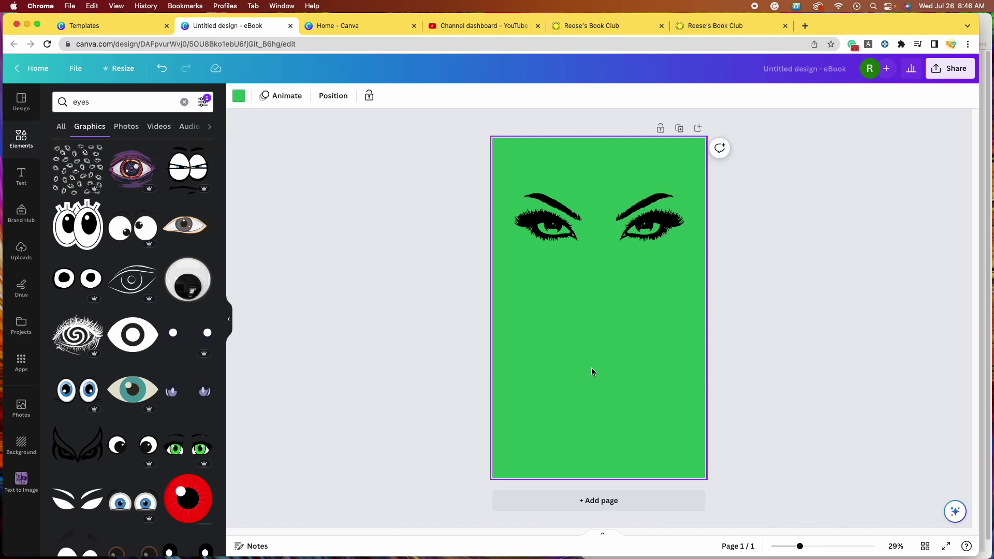
Step: Shift the heavy-lashed eyes slightly down and centre them horizontally in the upper part of the page
drag(572, 211, 573, 217)
click(696, 337)
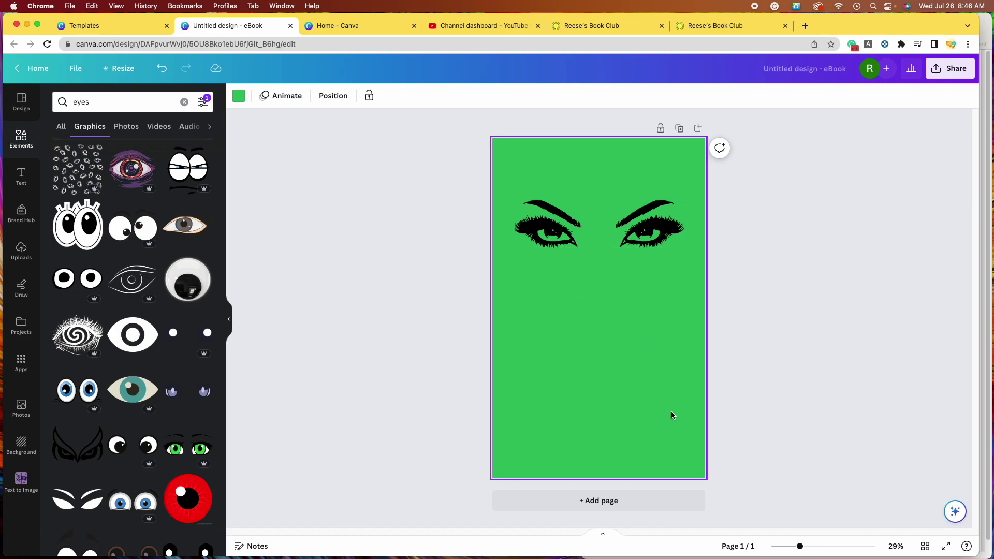
drag(604, 223, 603, 228)
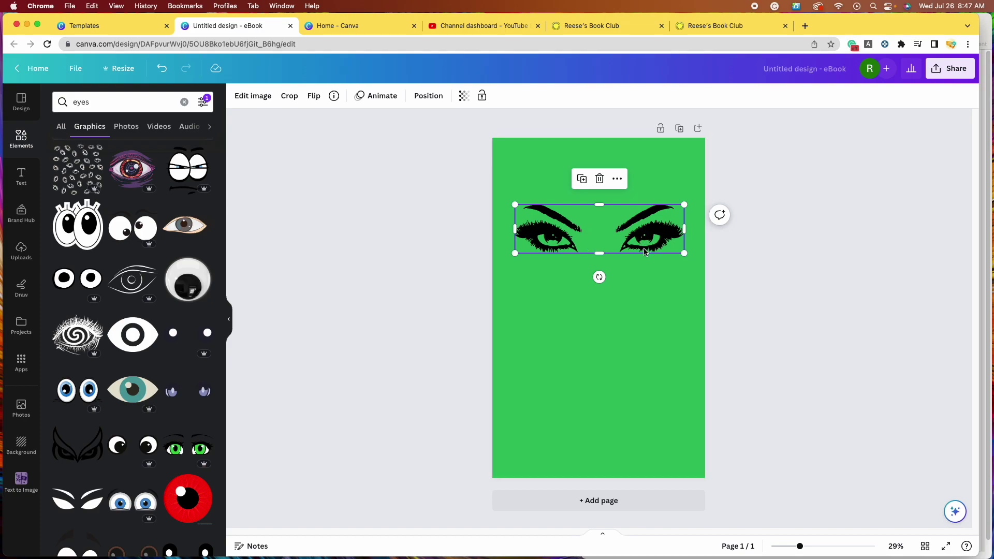
click(679, 329)
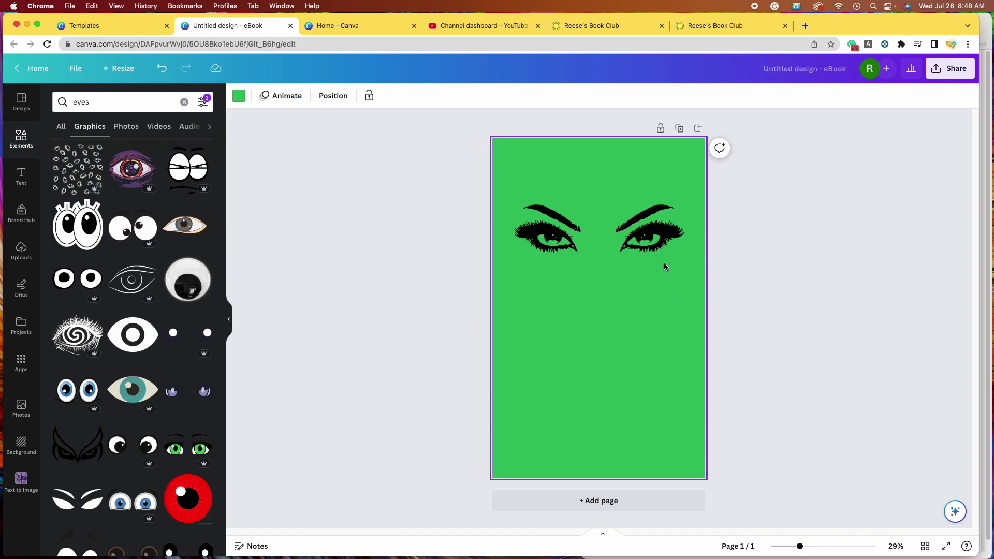
click(659, 242)
drag(660, 241, 662, 242)
drag(581, 224, 582, 224)
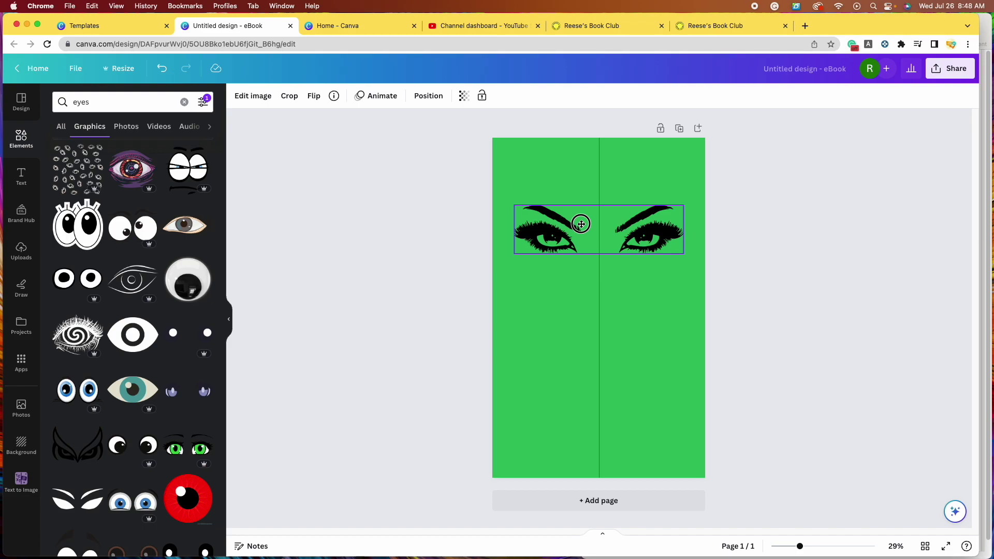
drag(581, 224, 581, 224)
key(Escape)
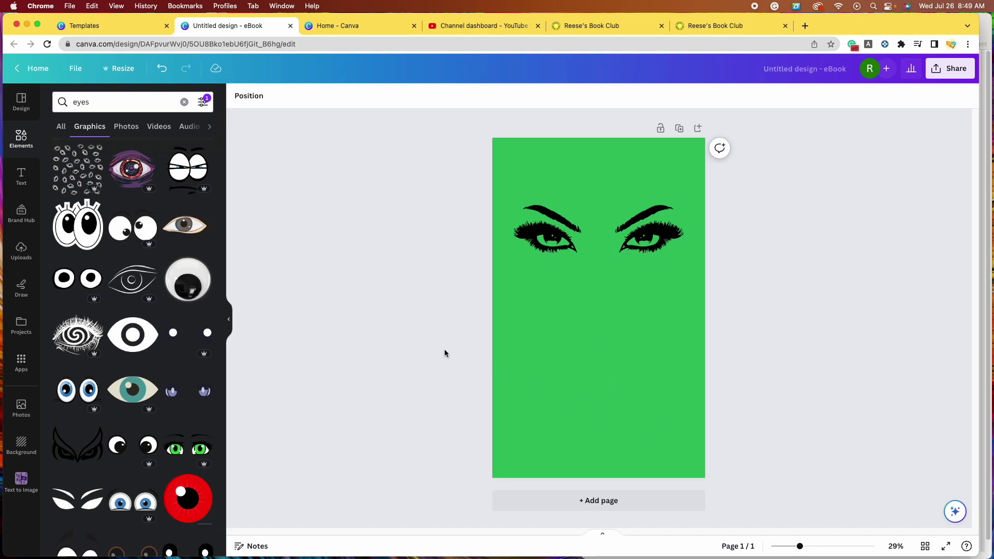
Step: Add a heading reading "GREEN EYES" and place it centred in the lower part of the cover
click(21, 179)
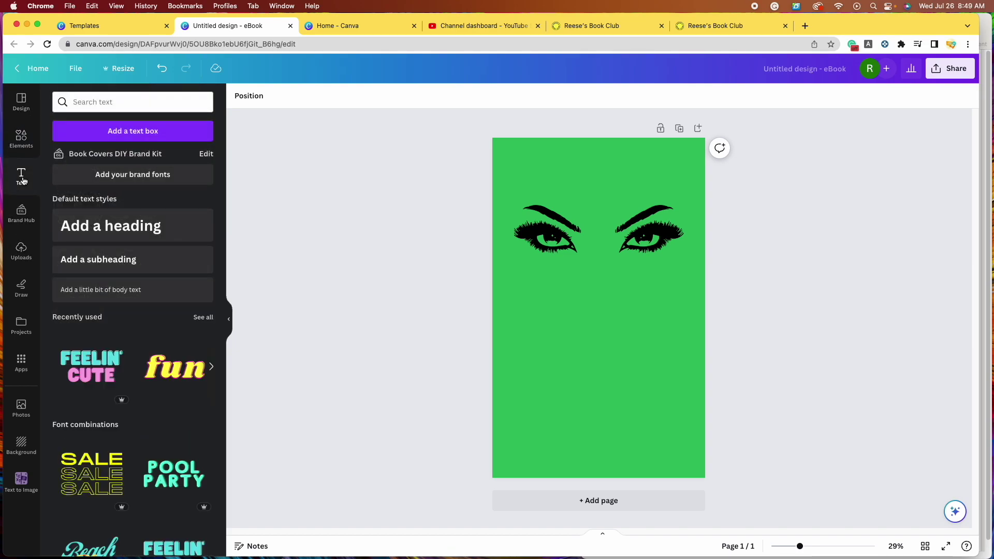
click(127, 228)
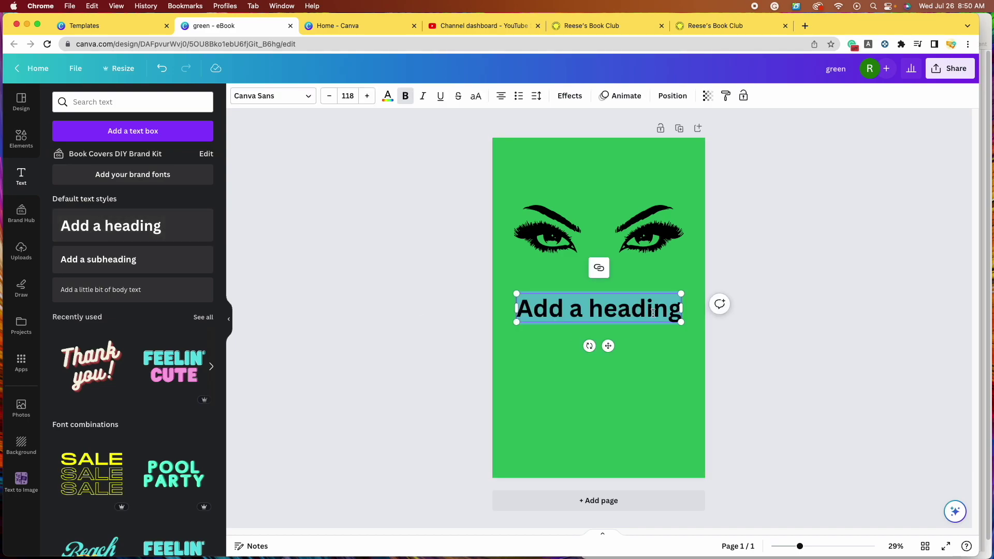
double_click(614, 310)
triple_click(615, 310)
key(BackSpace)
text(GREEN EY)
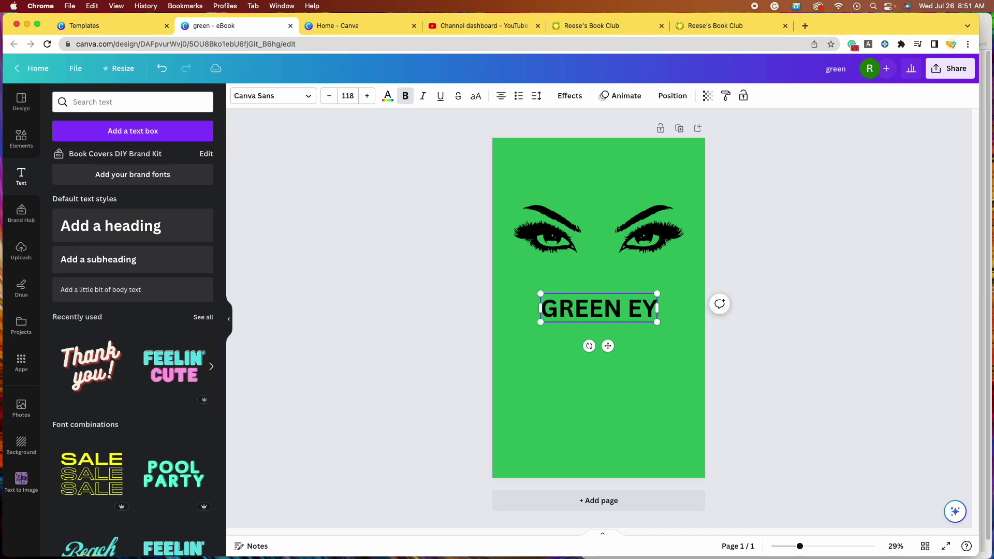
text(ES)
key(Escape)
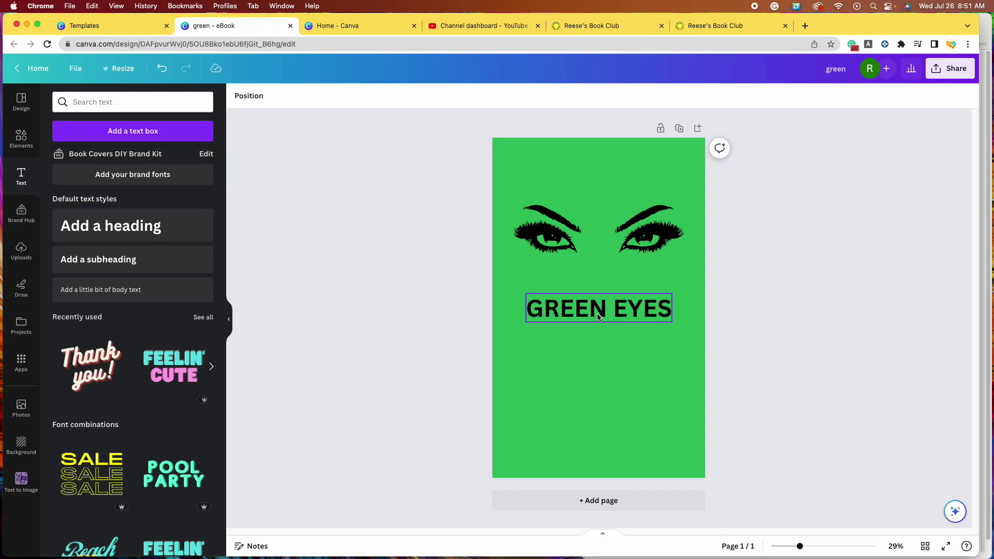
drag(600, 317, 599, 414)
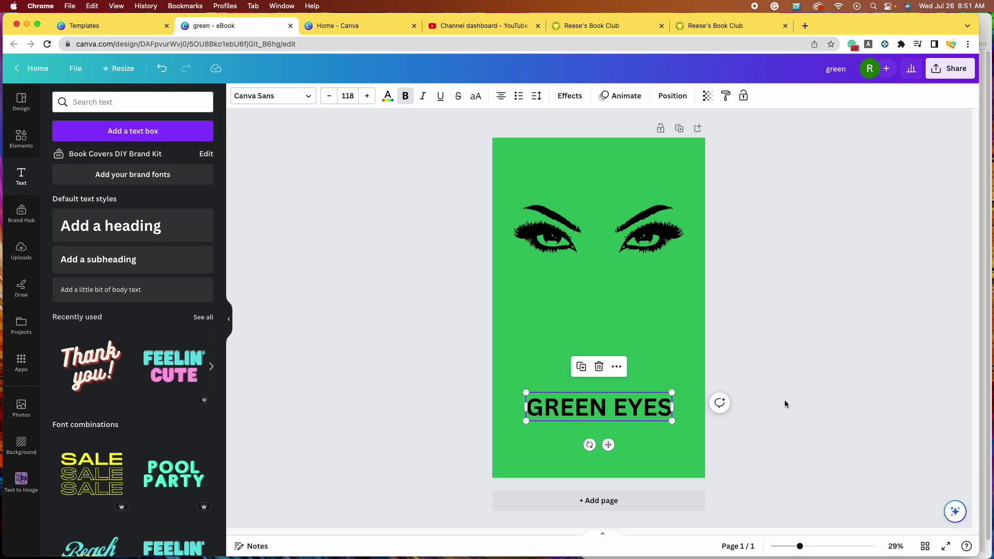
Step: Check the reference cover's title lettering and set the font of the "GREEN EYES" heading to Anton
click(700, 25)
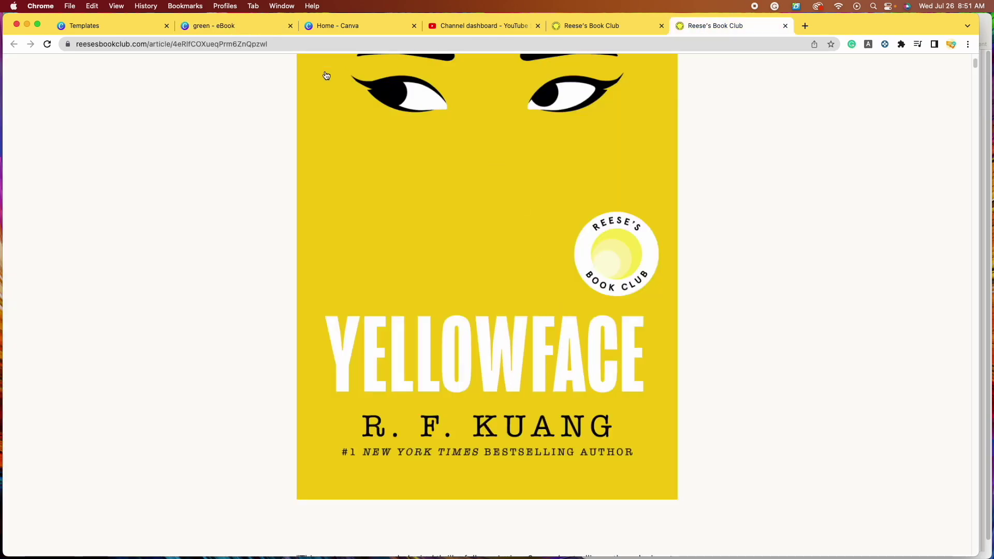
key(super+2)
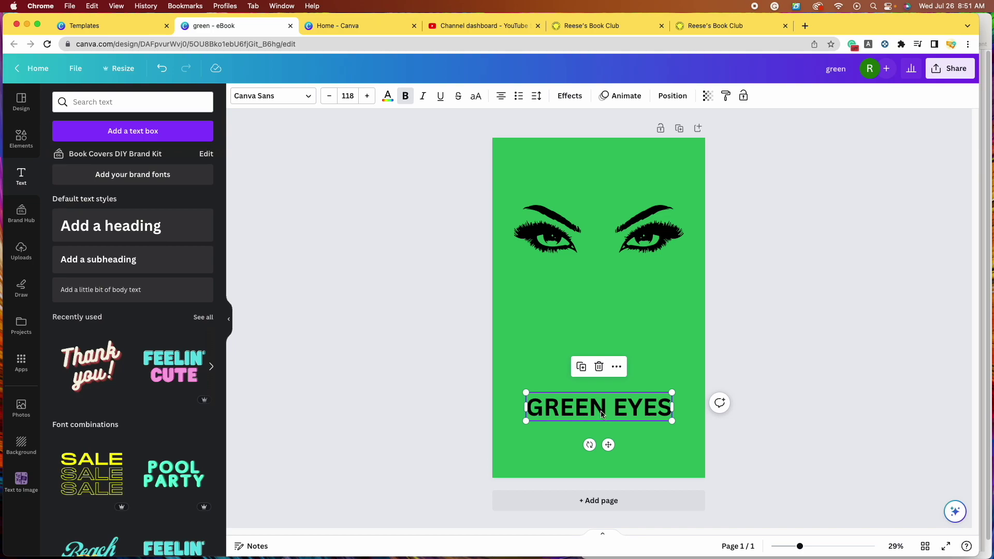
click(309, 99)
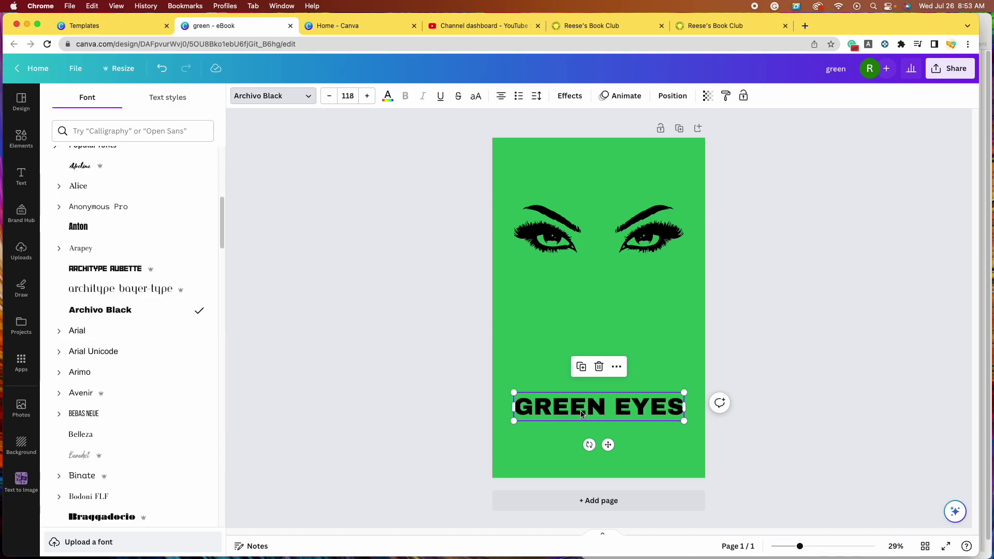
click(86, 231)
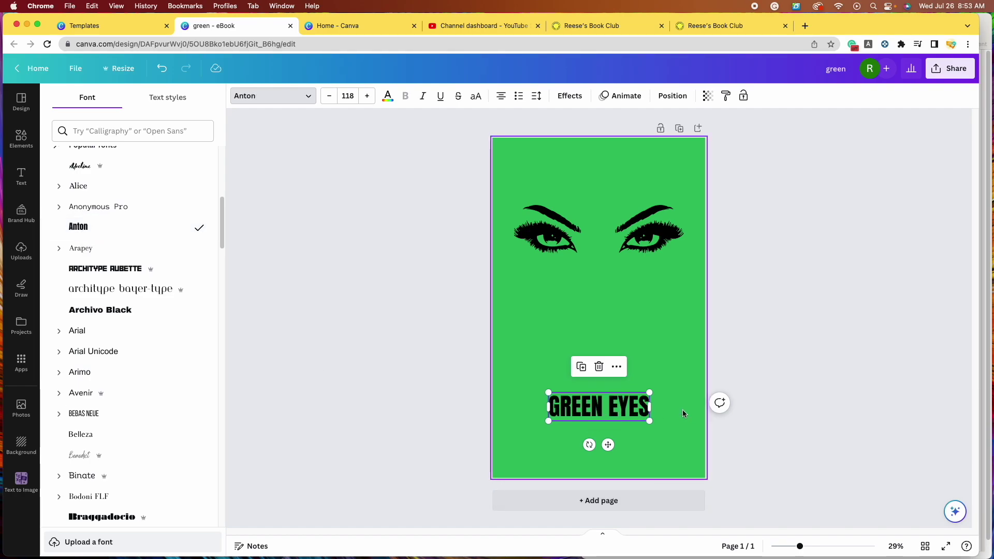
Step: Recheck the reference cover and enlarge the title on both sides to size 198, matching the width of the eyes
click(735, 27)
click(228, 25)
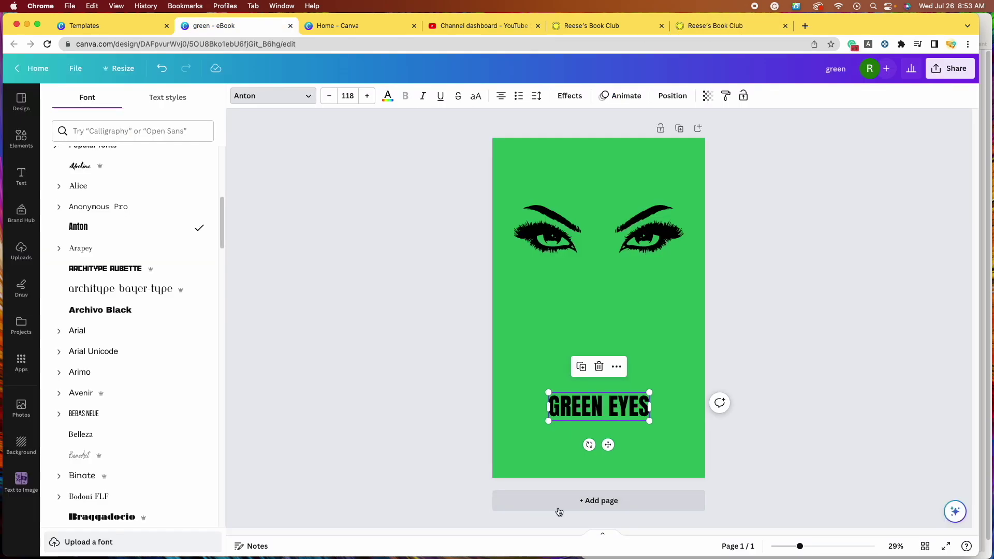
drag(547, 422, 515, 430)
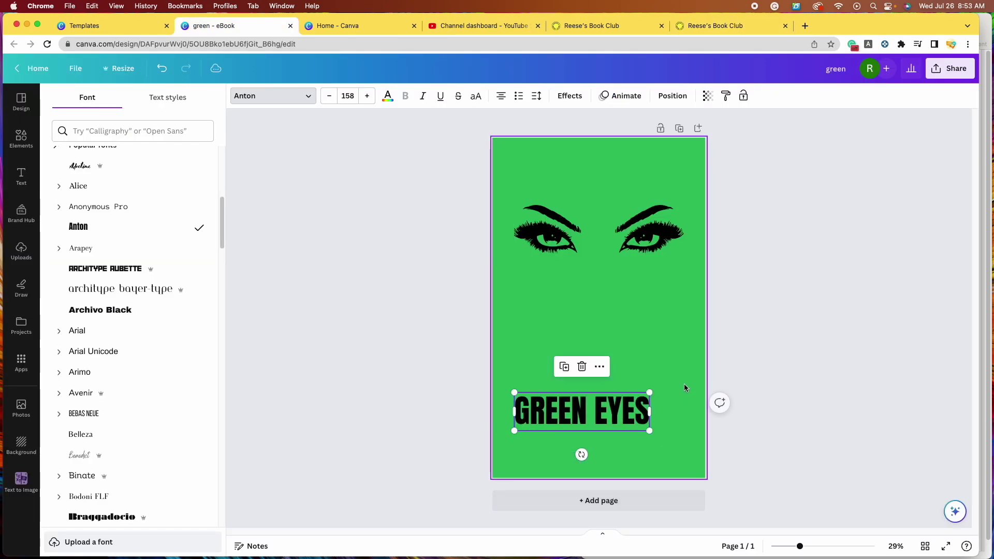
drag(650, 392, 683, 384)
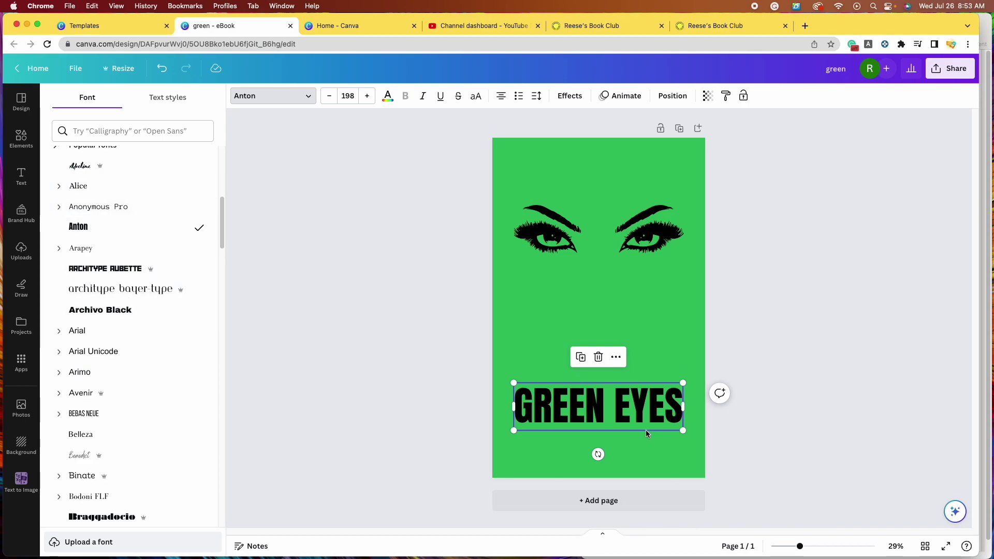
Step: Try the Horizon and Architype Aubette fonts on the title, then return it to Anton centred in the lower part
scroll(134, 353, down, 10)
scroll(187, 378, down, 12)
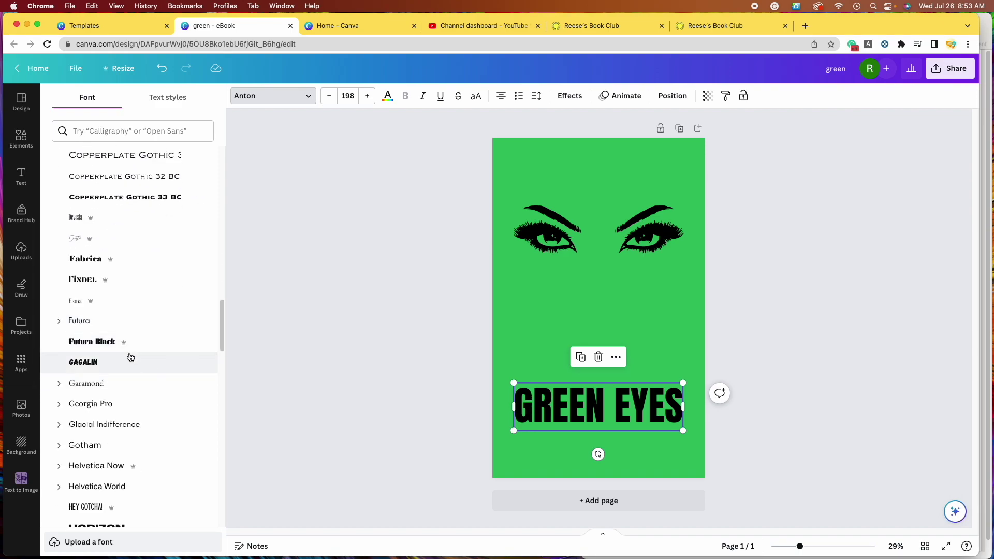
scroll(126, 359, down, 5)
click(138, 300)
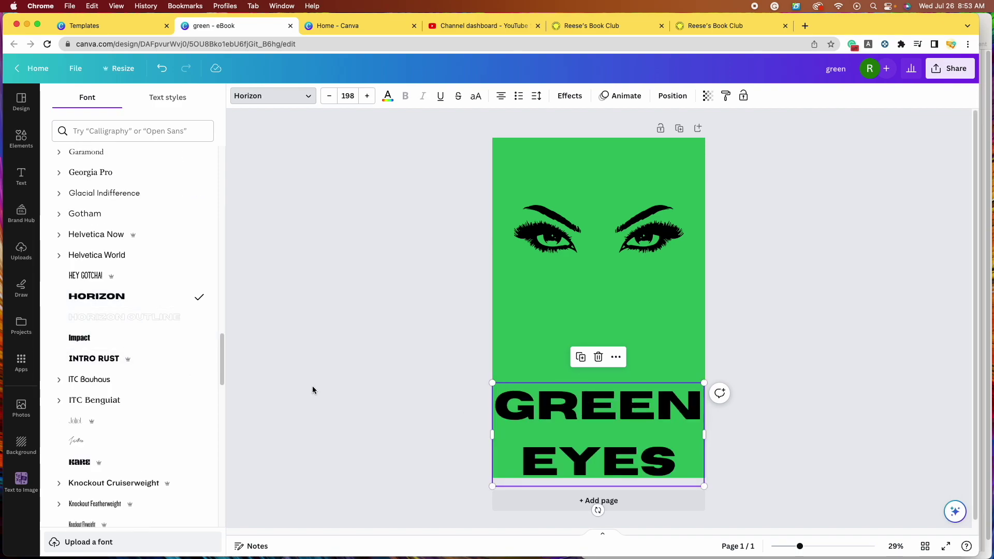
scroll(155, 369, down, 5)
click(153, 360)
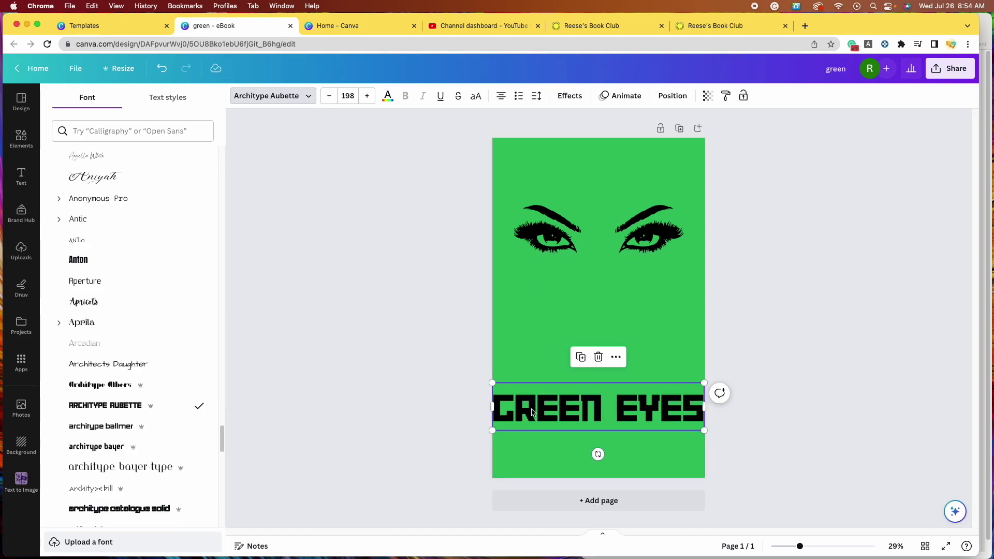
scroll(129, 363, down, 4)
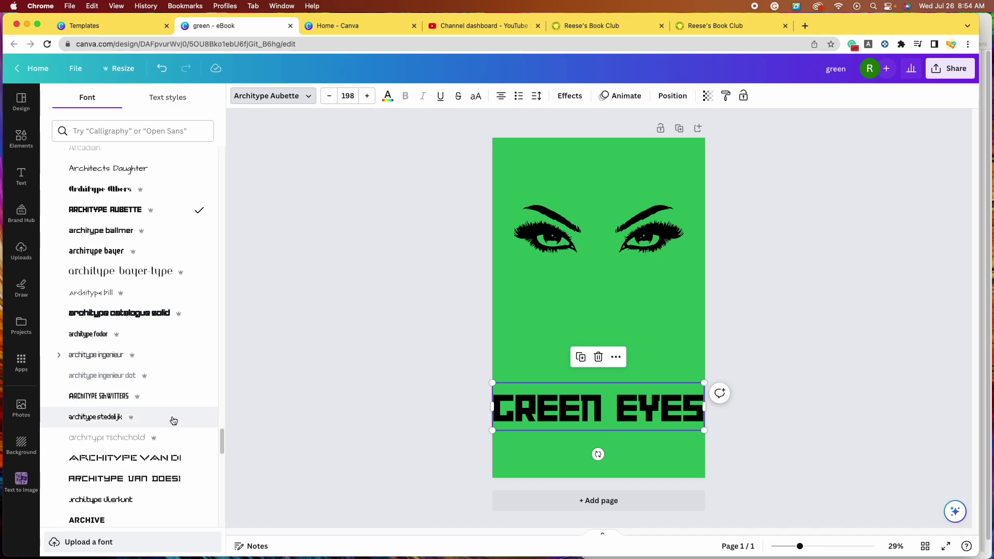
scroll(156, 458, up, 4)
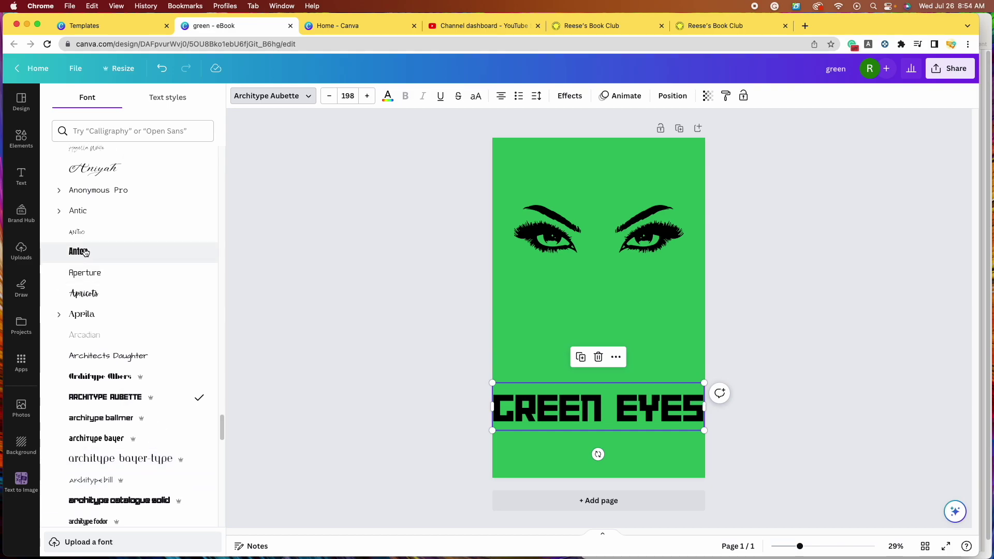
click(85, 252)
drag(586, 406, 604, 399)
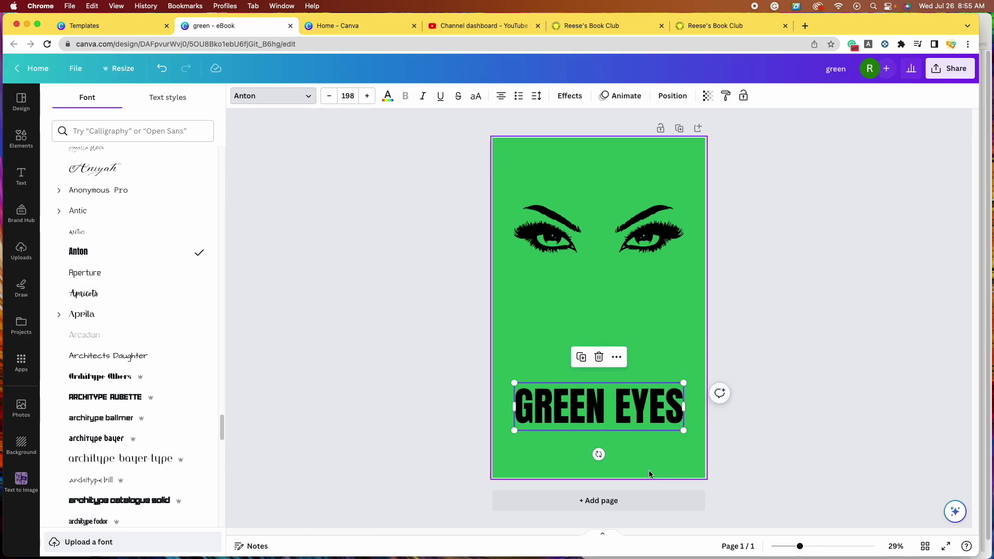
Step: Colour the "GREEN EYES" title white and deselect it to judge the look
click(388, 98)
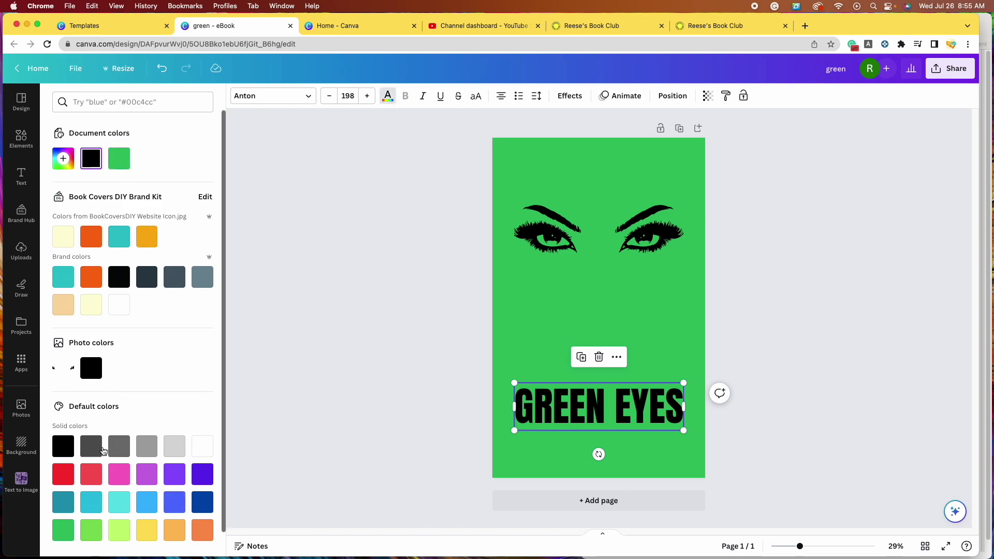
click(205, 451)
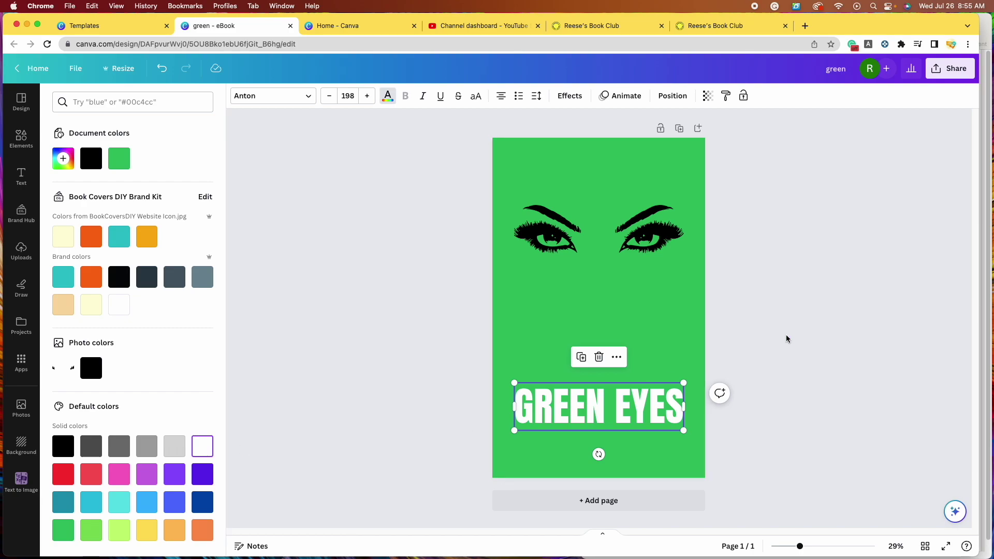
key(Escape)
key(Escape)
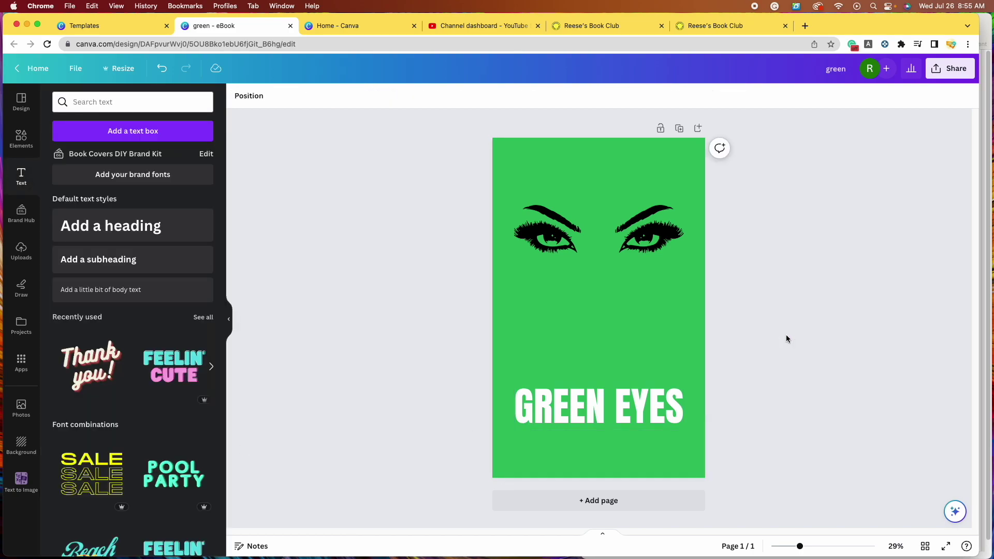
Step: Try a light lime green from the default solid colours on the title
click(657, 417)
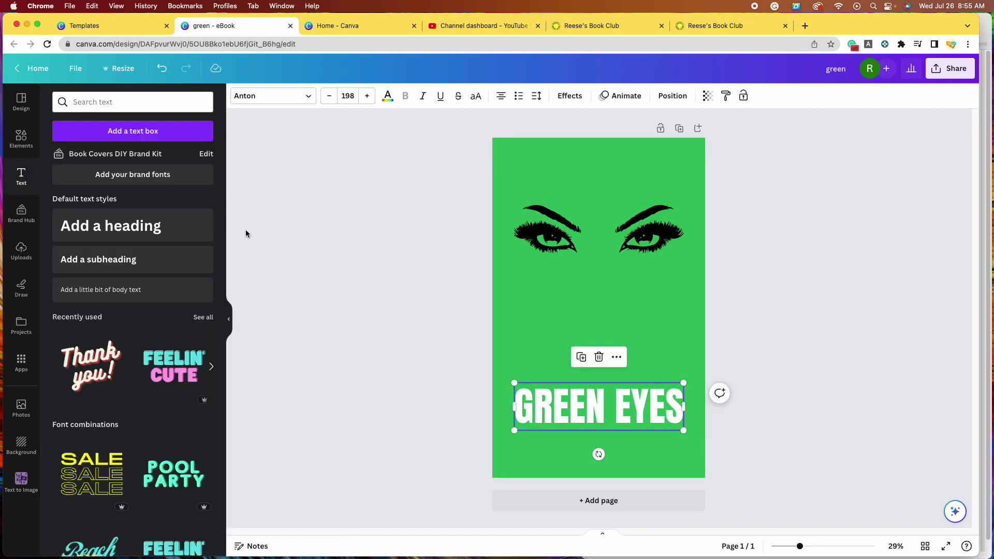
click(386, 99)
click(122, 526)
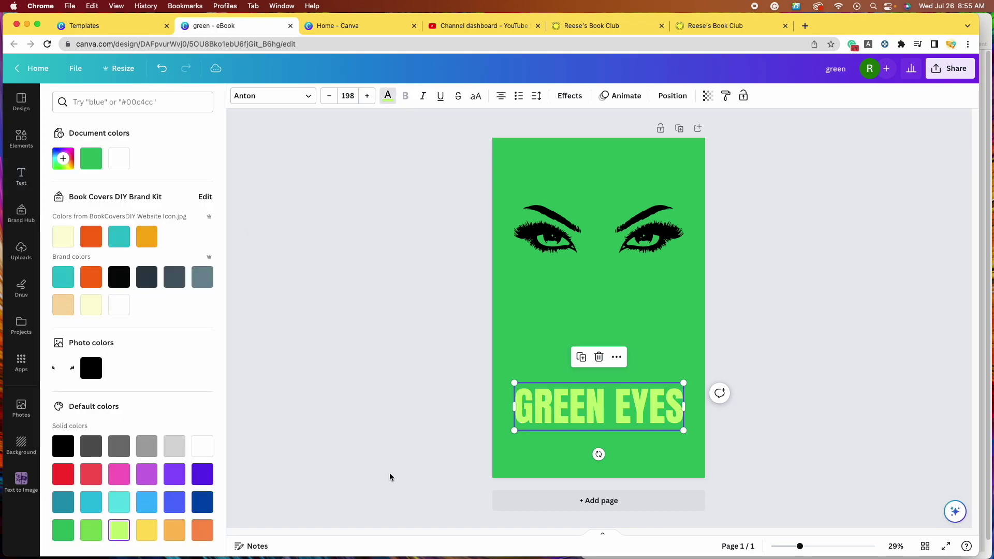
click(829, 281)
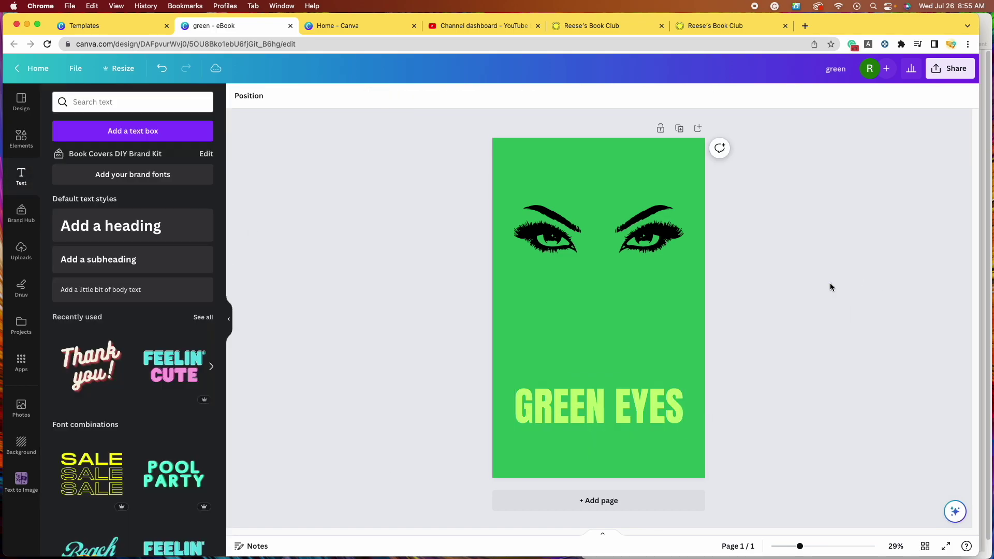
Step: Set the title's text colour to black and deselect it
click(575, 410)
click(388, 96)
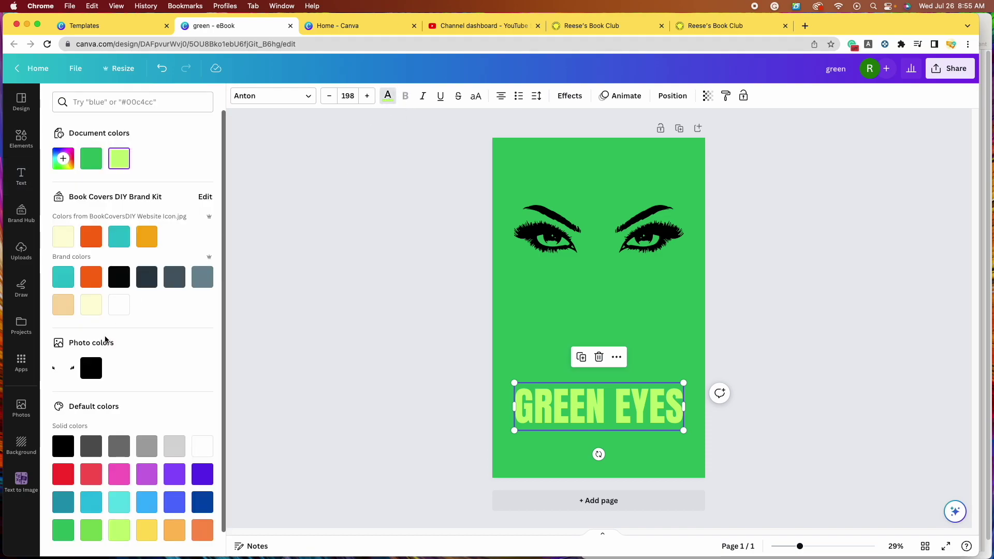
click(63, 445)
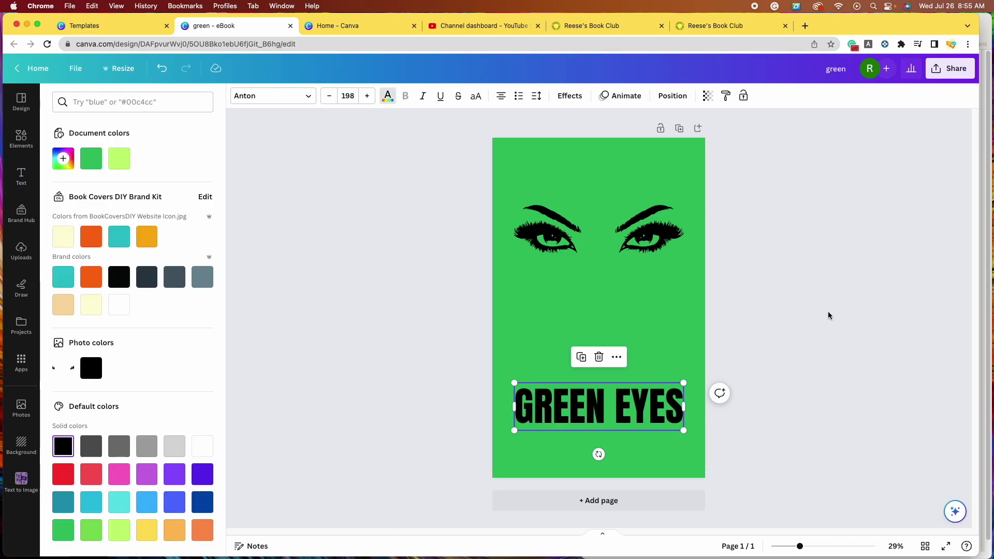
key(Escape)
click(779, 324)
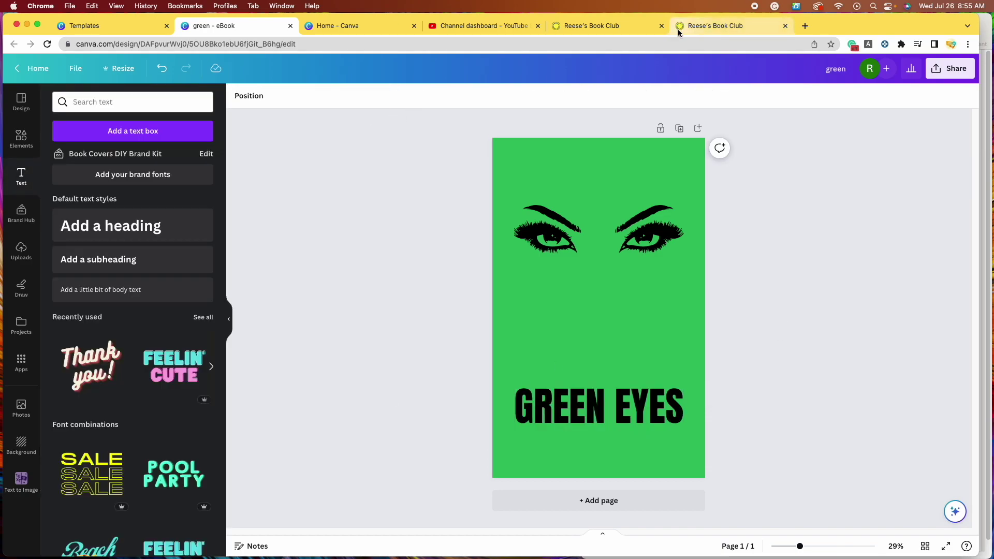
Step: Add a subheading with the author's name as on the reference cover, enlarge it to size 106 and place it just below the title
click(723, 26)
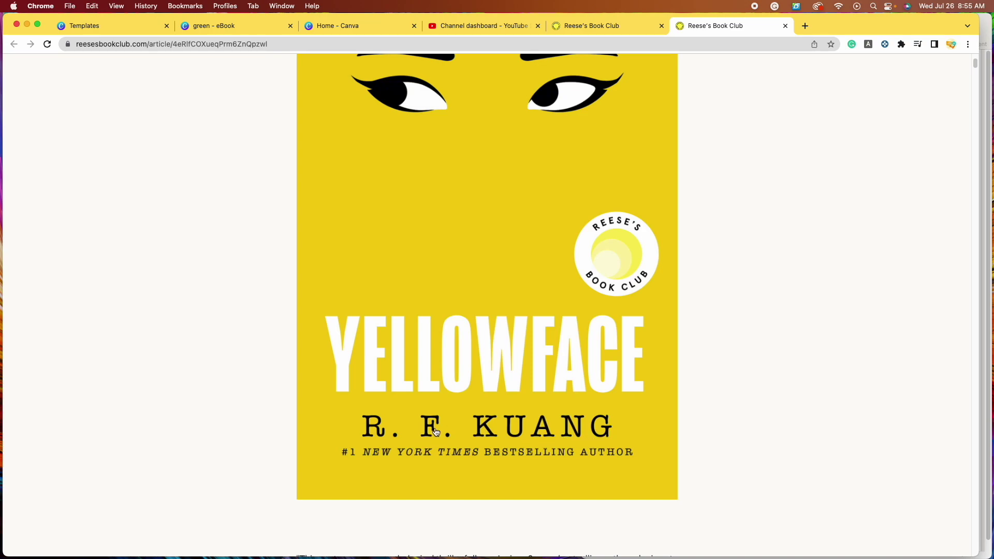
click(250, 27)
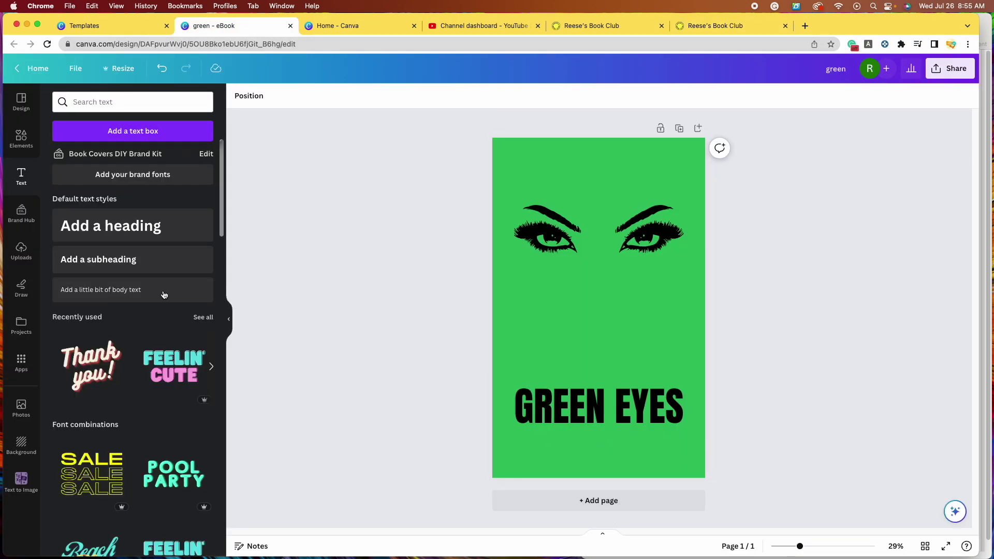
click(118, 262)
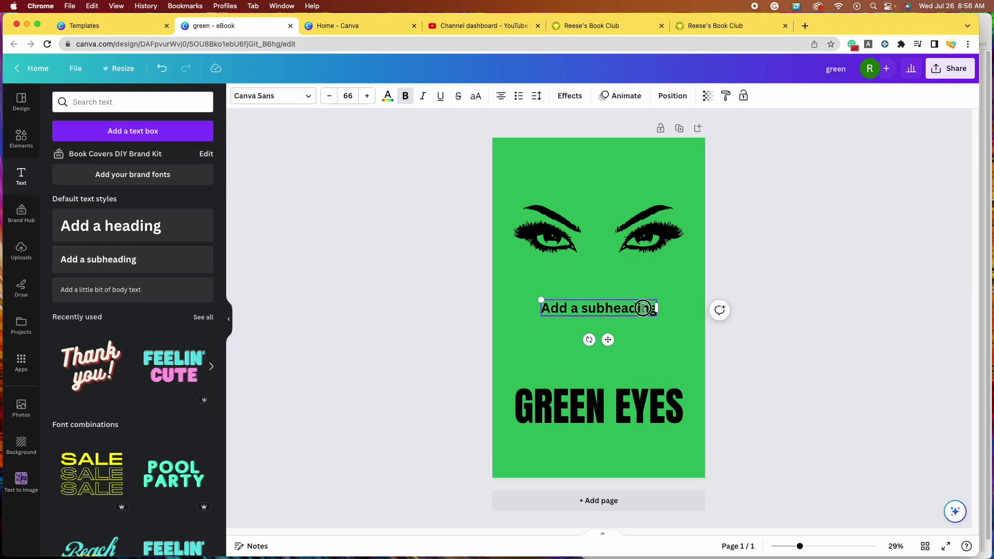
key(BackSpace)
text(J. D. LANGE)
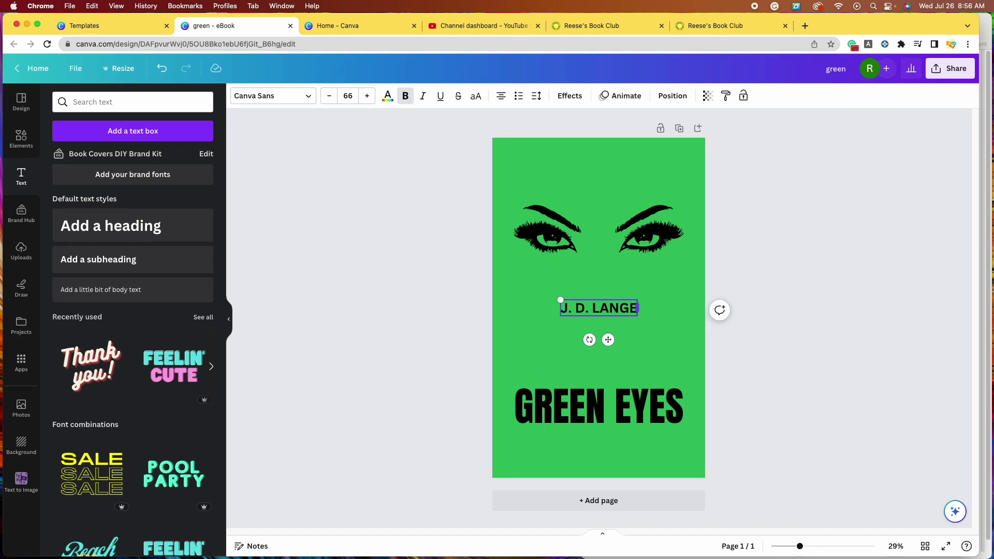
drag(561, 300, 514, 290)
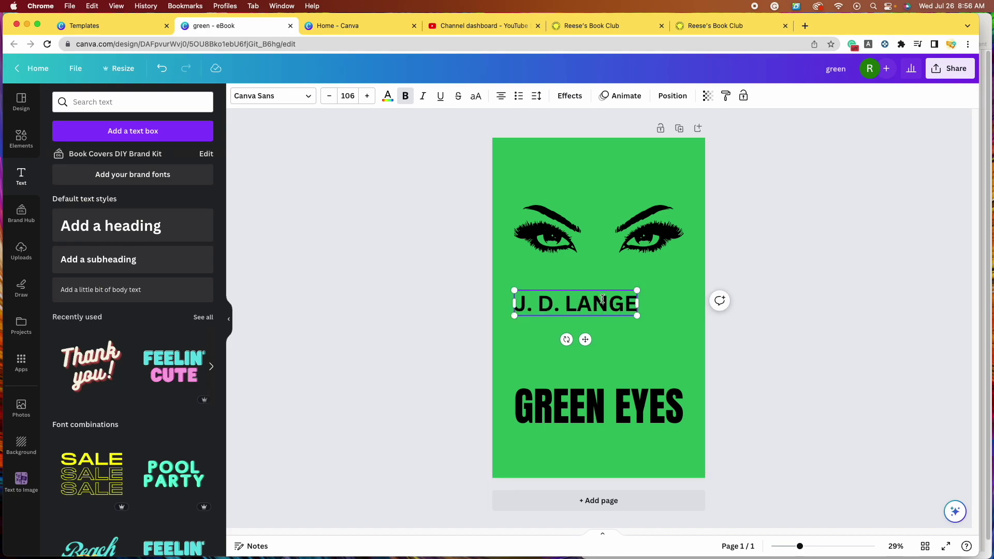
drag(573, 299, 598, 443)
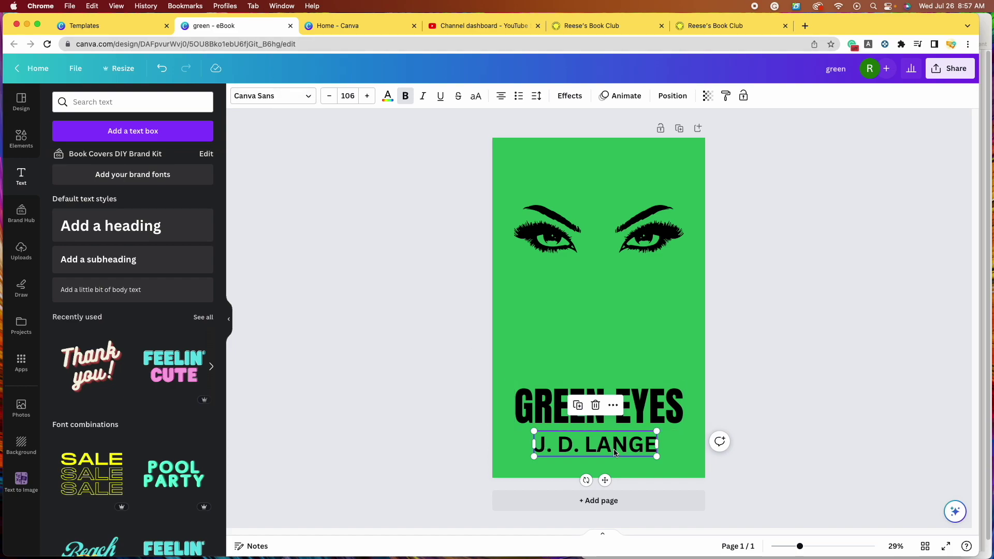
Step: Search the fonts for "typewriter" and apply the wide ITC American Typewriter to the author name
click(299, 105)
scroll(160, 187, up, 3)
scroll(158, 207, up, 10)
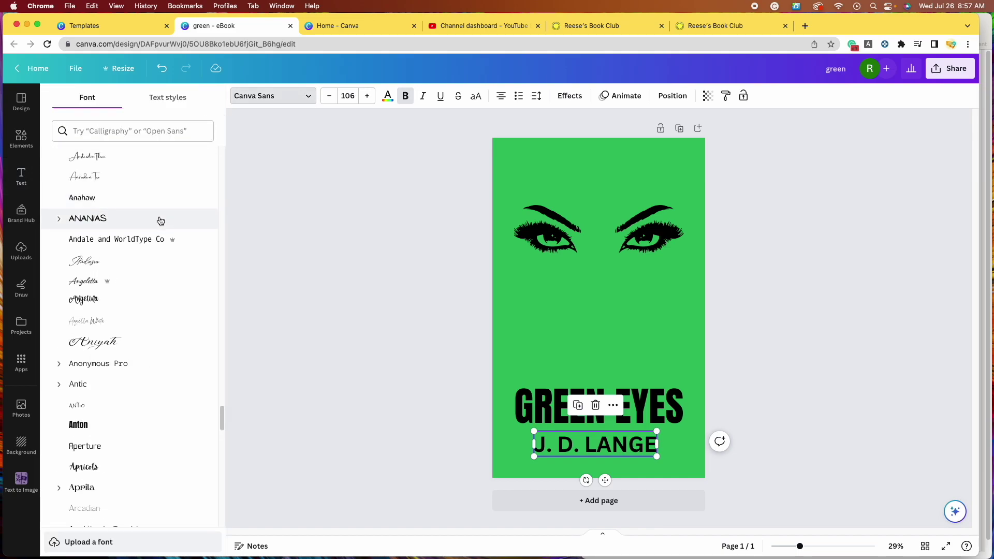
scroll(222, 381, up, 10)
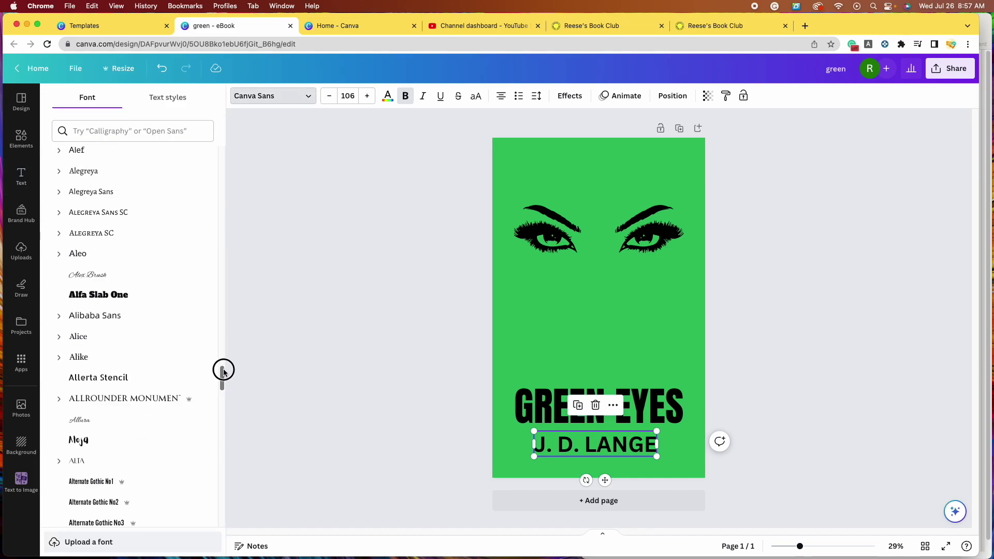
click(134, 131)
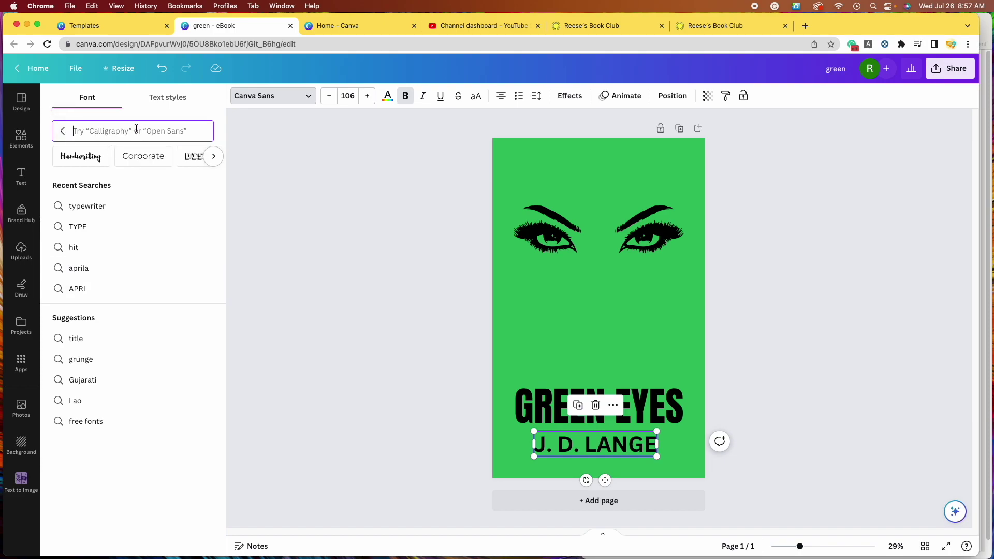
text(typewriter)
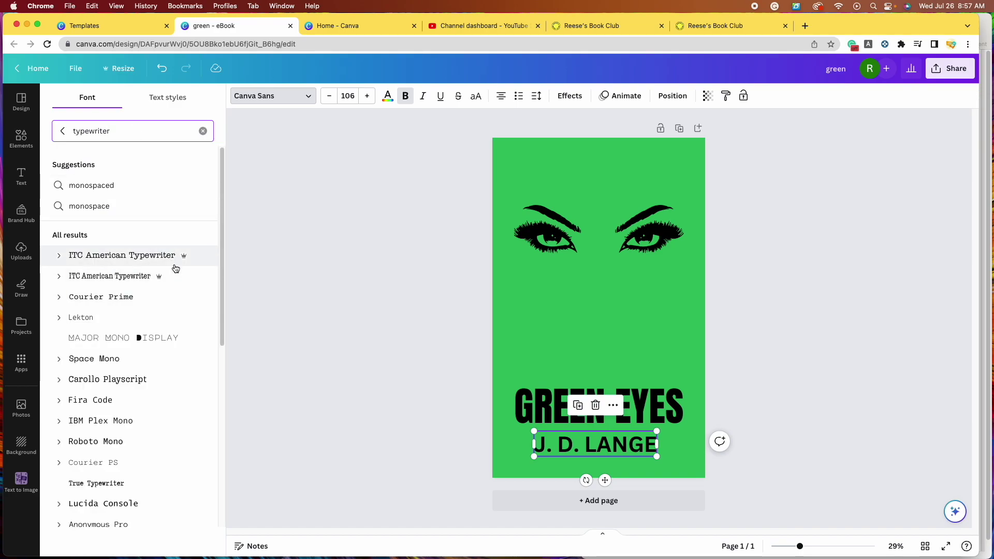
click(145, 258)
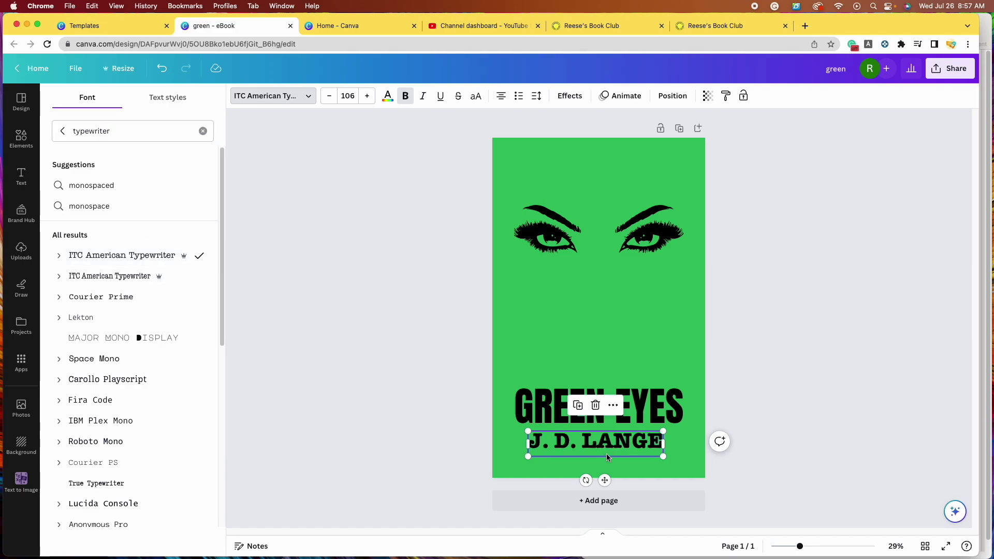
Step: Compare the author name with the reference cover and switch it to the narrower ITC American Typewriter variant
click(715, 26)
click(242, 30)
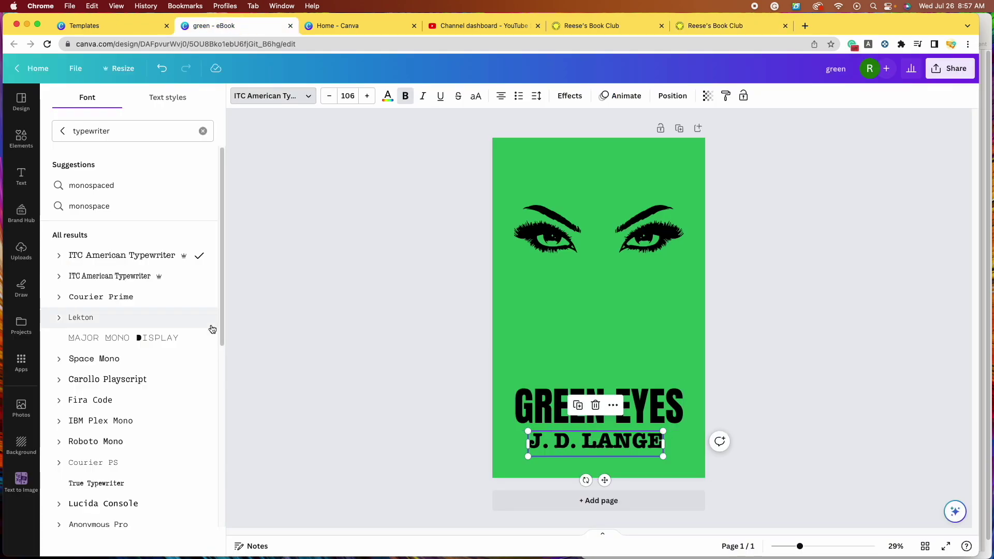
click(106, 278)
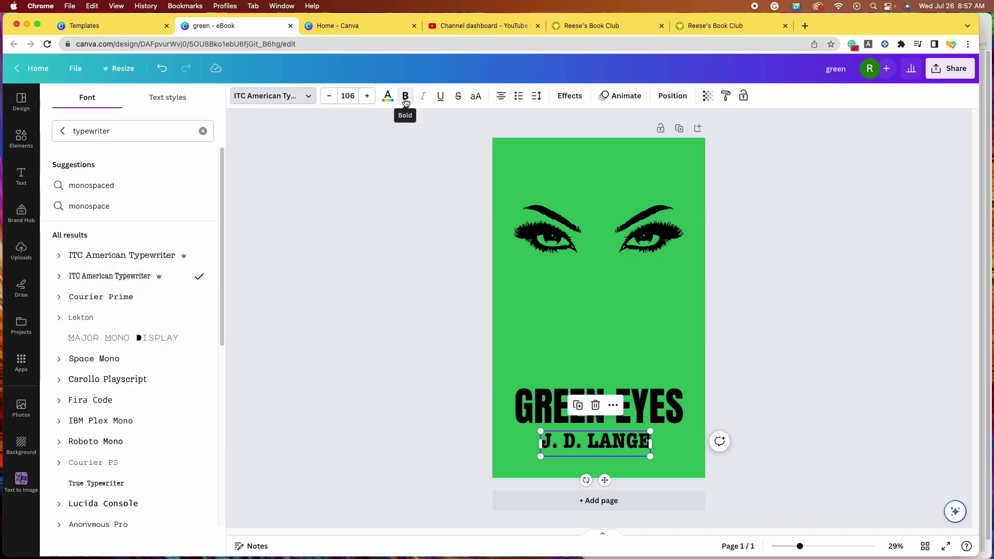
Step: Try other typewriter fonts on the author name, including Lekton, Space Mono, Carollo Playscript and TLWG Typewriter
click(81, 317)
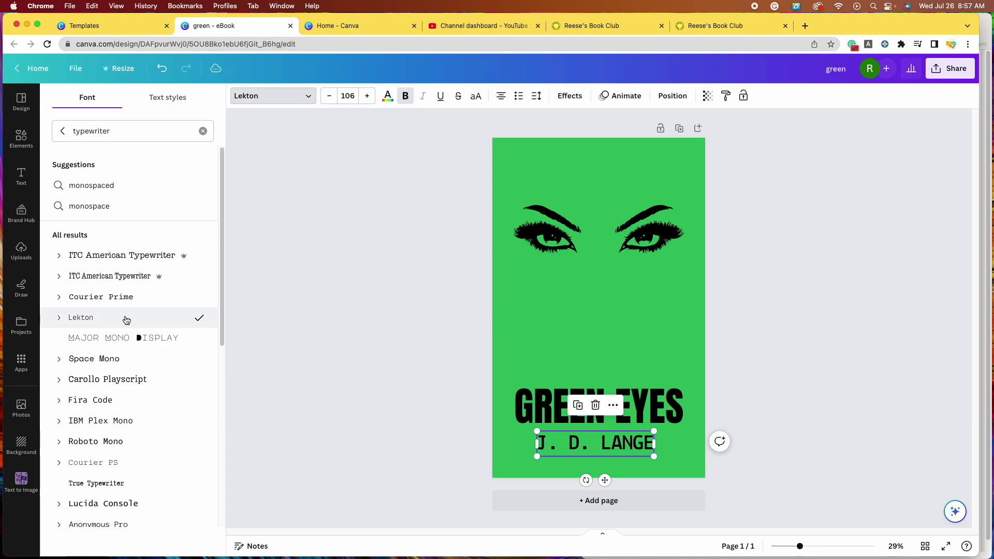
click(113, 361)
click(136, 380)
scroll(156, 415, down, 10)
click(197, 446)
scroll(197, 448, down, 3)
scroll(199, 449, up, 15)
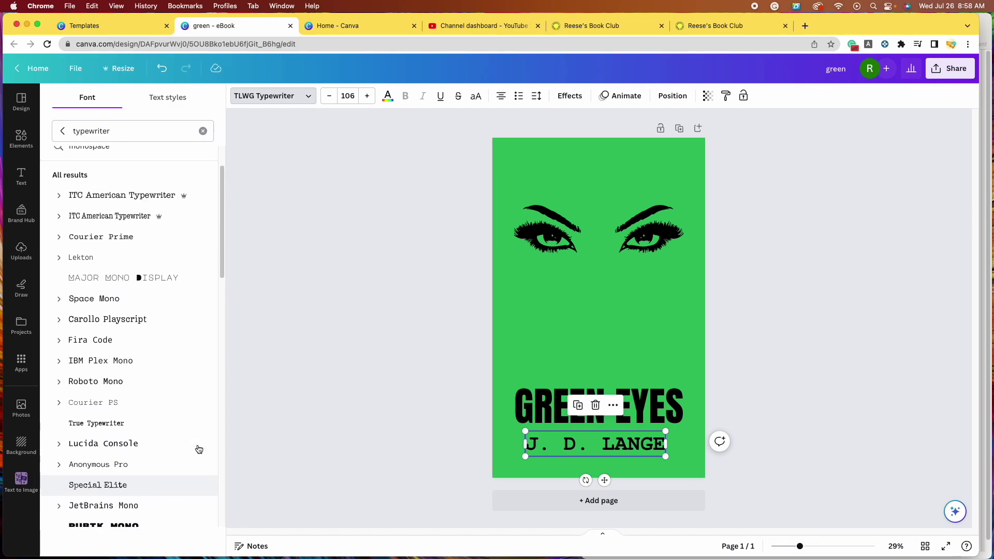
scroll(199, 449, up, 2)
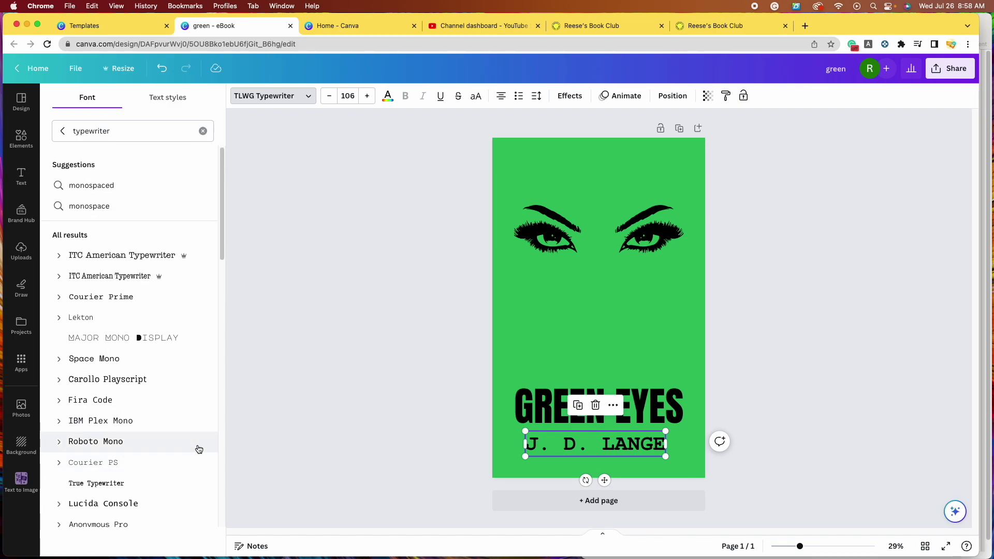
Step: Apply the Carollo Playscript font to the author name, trying bold and leaving it off
click(160, 383)
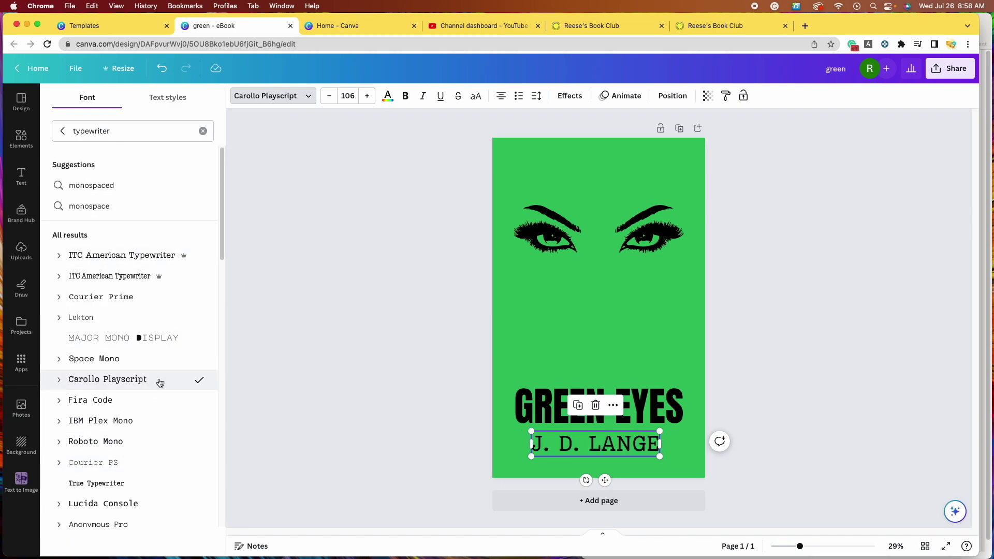
click(407, 99)
click(407, 98)
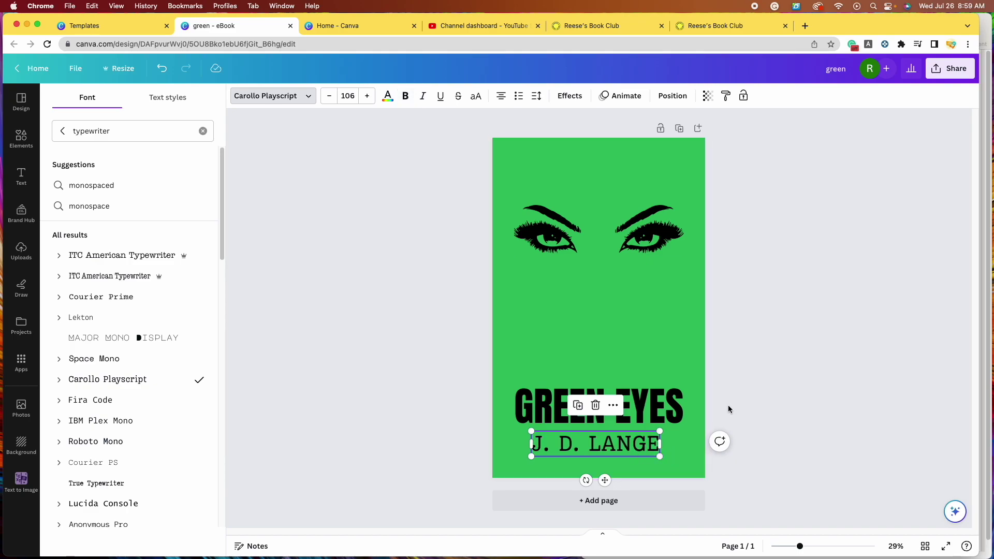
Step: Reduce the author name's font size to 96, briefly testing 98 for comparison
mouse_move(654, 458)
mouse_down()
mouse_move(676, 461)
mouse_move(660, 456)
mouse_up()
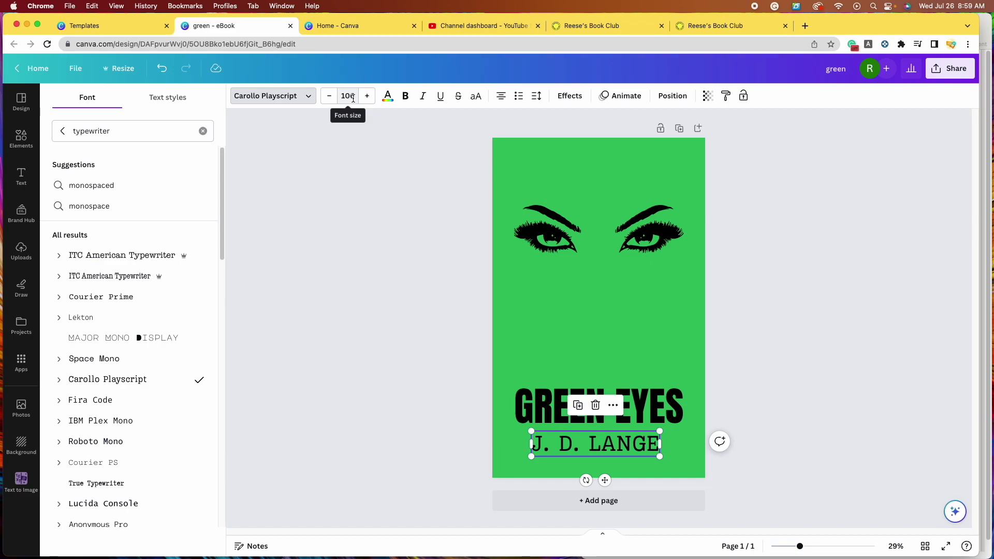
click(348, 97)
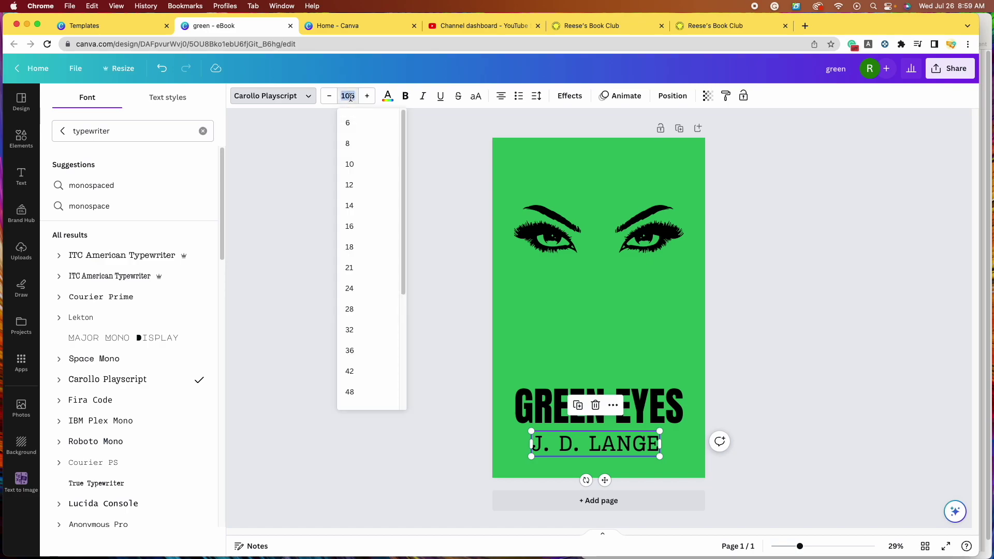
scroll(371, 328, down, 3)
click(371, 333)
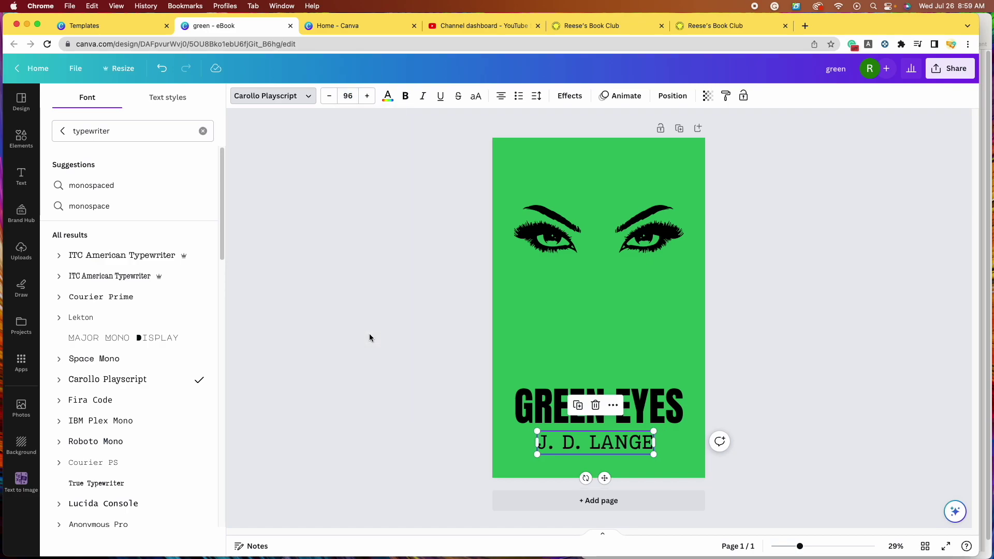
click(368, 98)
click(367, 97)
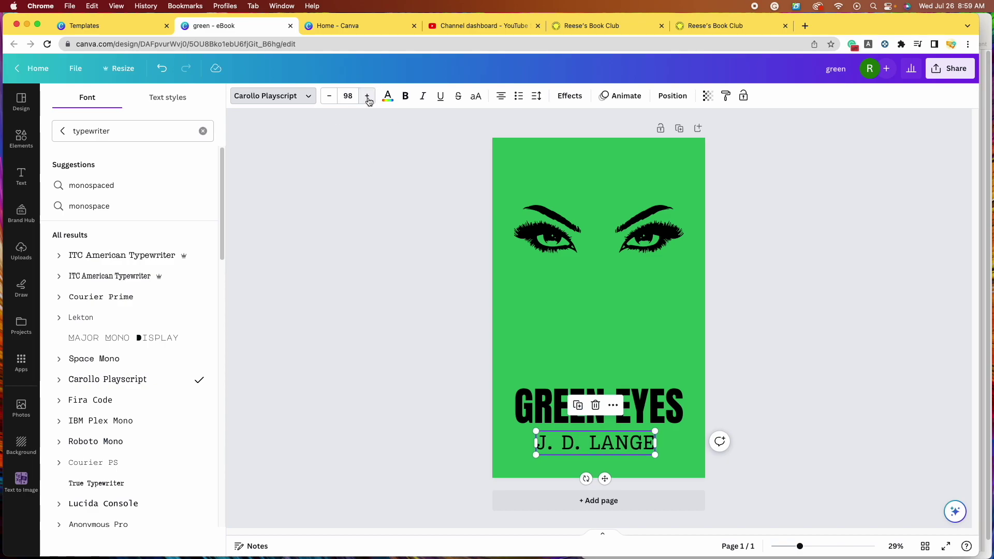
click(329, 96)
click(330, 96)
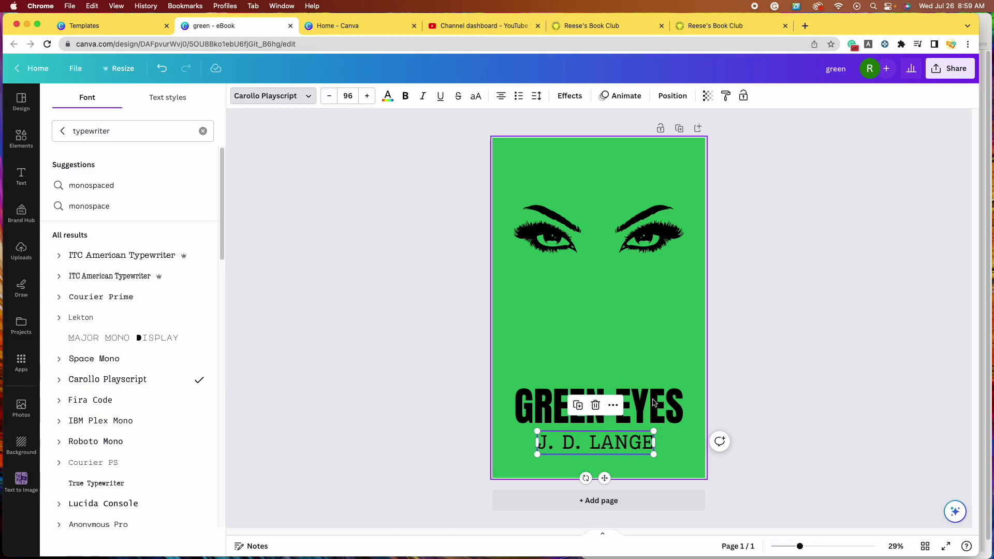
Step: Move the author name slightly lower to leave a little more space beneath the title, and deselect it
key(Escape)
key(Escape)
click(594, 446)
drag(594, 446, 594, 443)
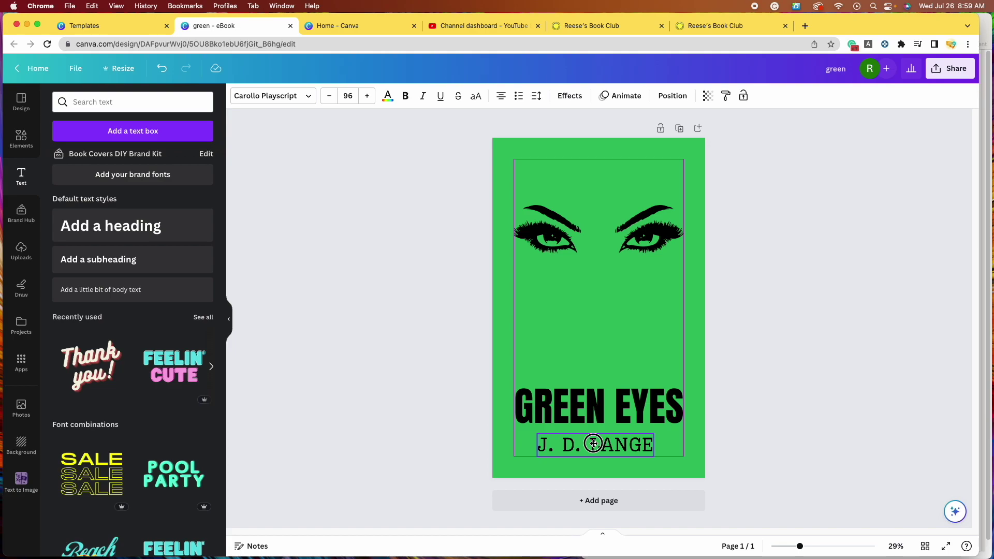
click(792, 372)
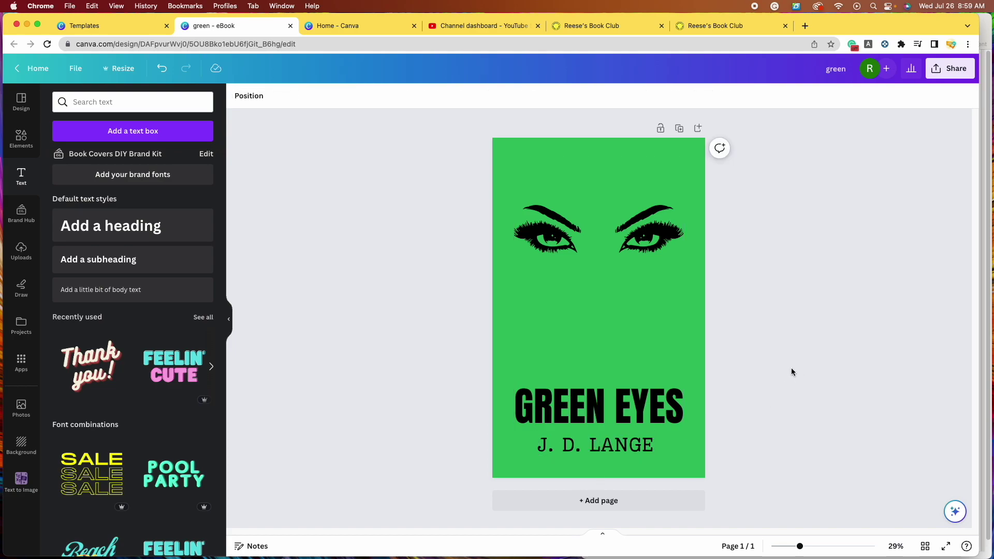
Step: Centre the author name horizontally on the page and compare the cover with the reference cover
click(609, 450)
drag(610, 451, 616, 452)
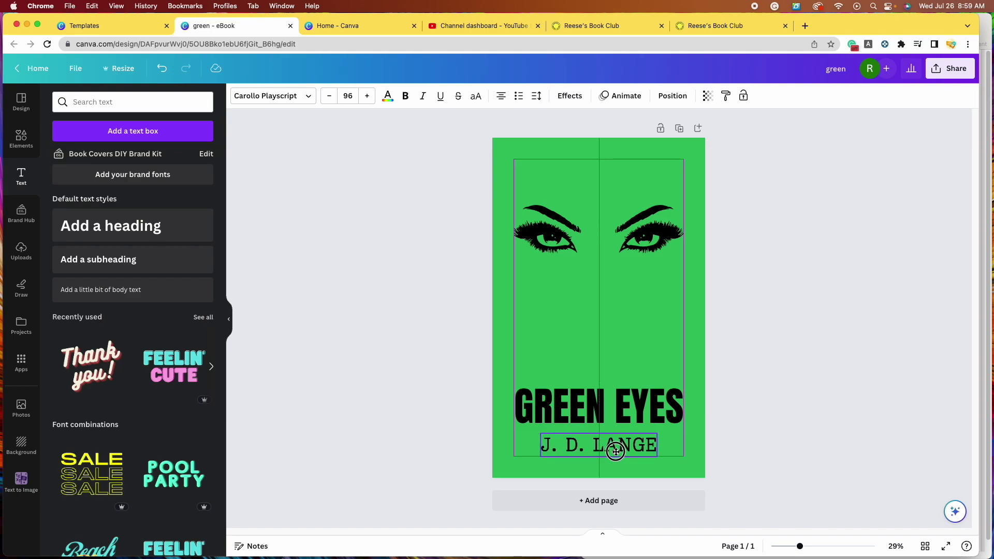
drag(616, 452, 617, 451)
click(747, 383)
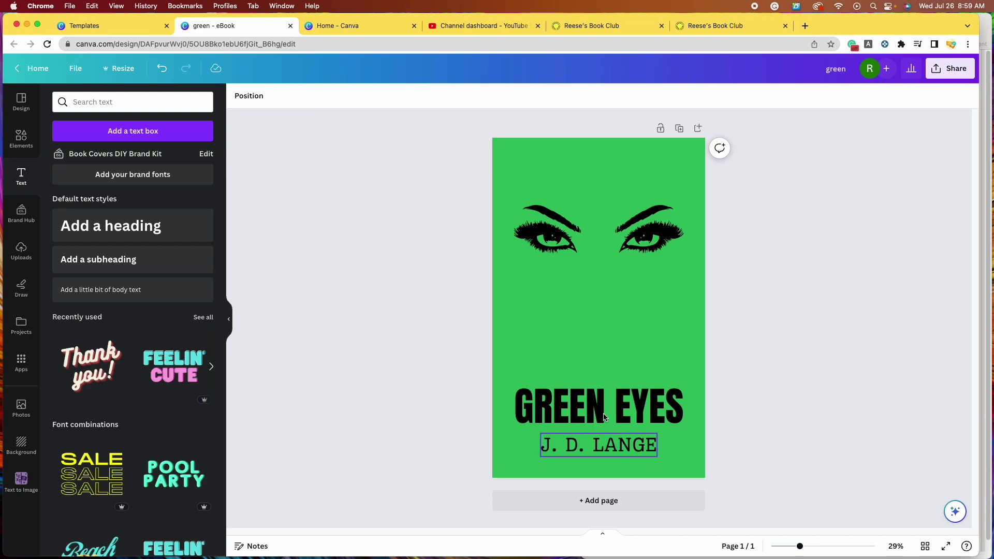
click(701, 25)
key(super+2)
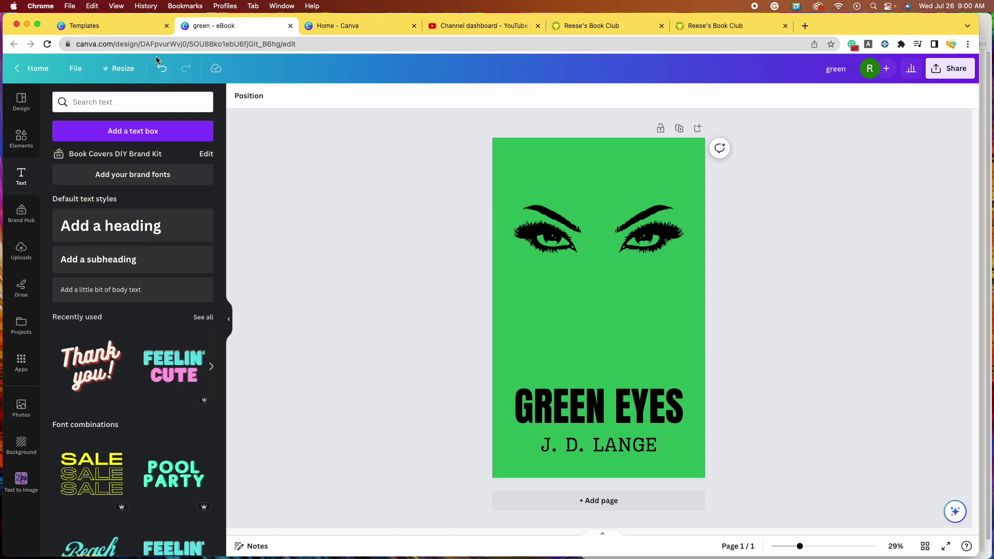
Step: Create a blank Canva Doc from the home page and start Magic Write in it
click(343, 26)
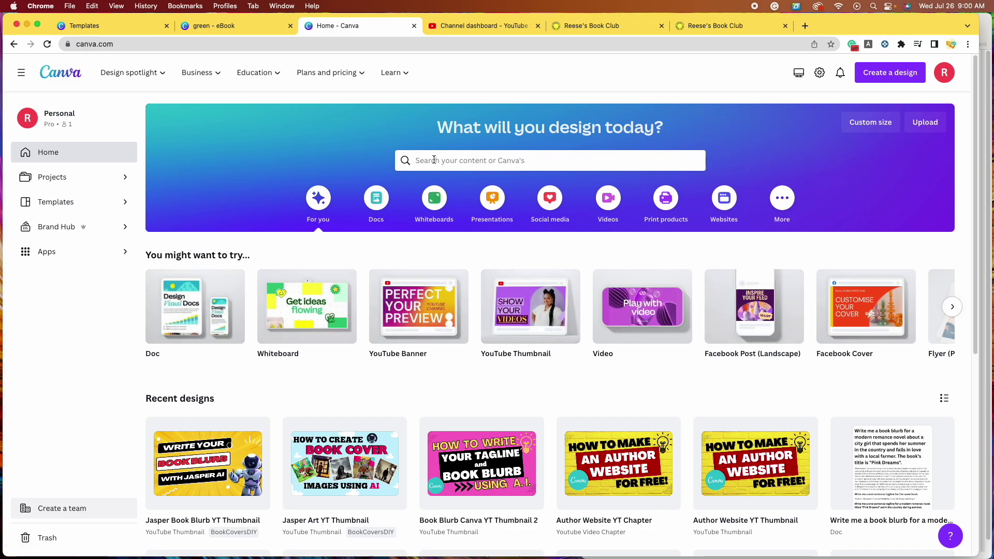
click(197, 324)
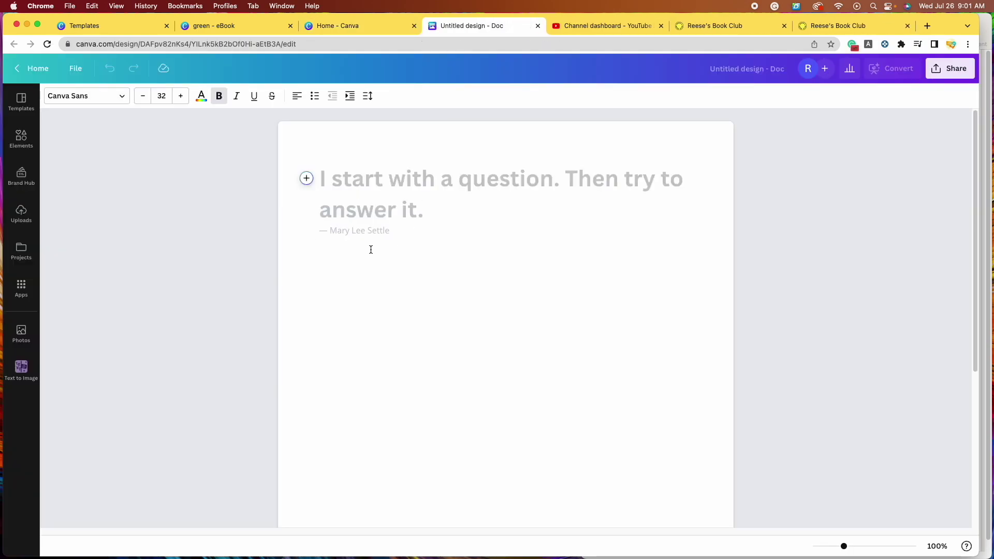
click(307, 180)
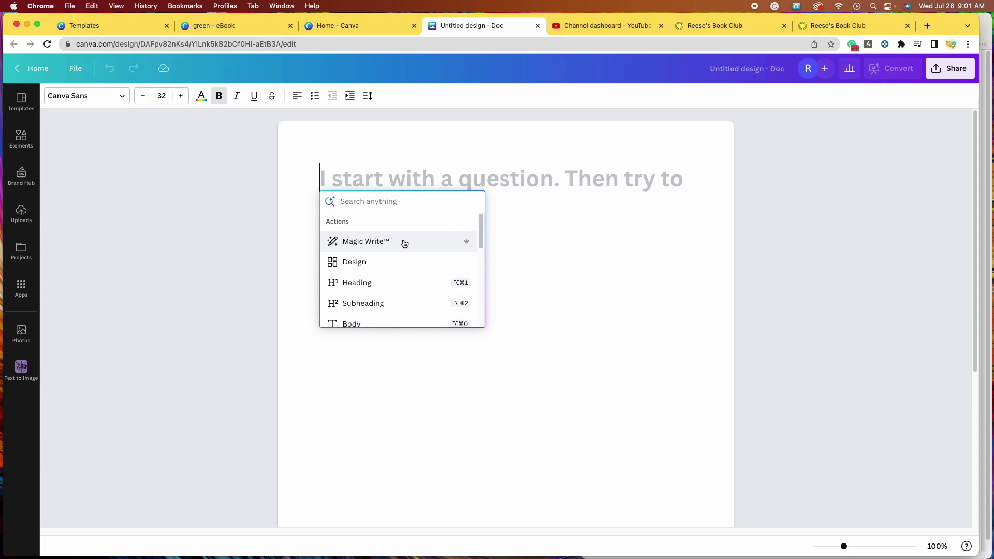
click(383, 243)
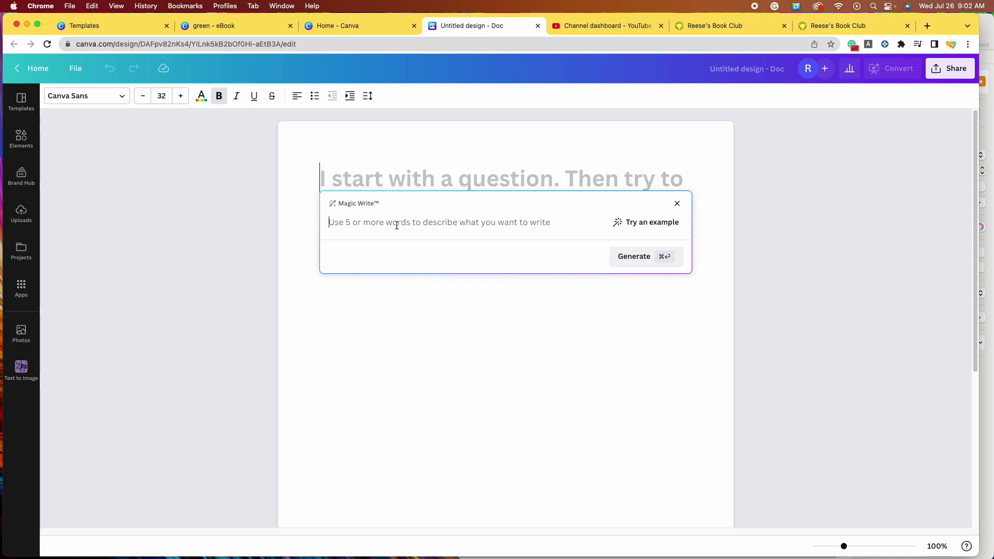
Step: Have Magic Write generate a one-sentence tagline for a book titled "Green Eyes", a fiction novel in the thriller genre about envy
click(397, 225)
text(Write me a one-st)
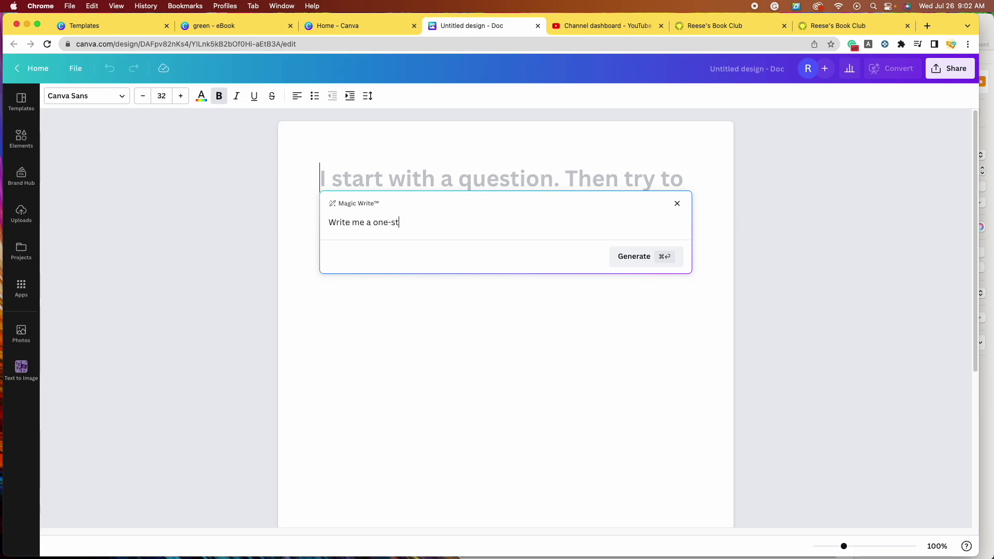
key(BackSpace)
text(entence tagline for a book titled)
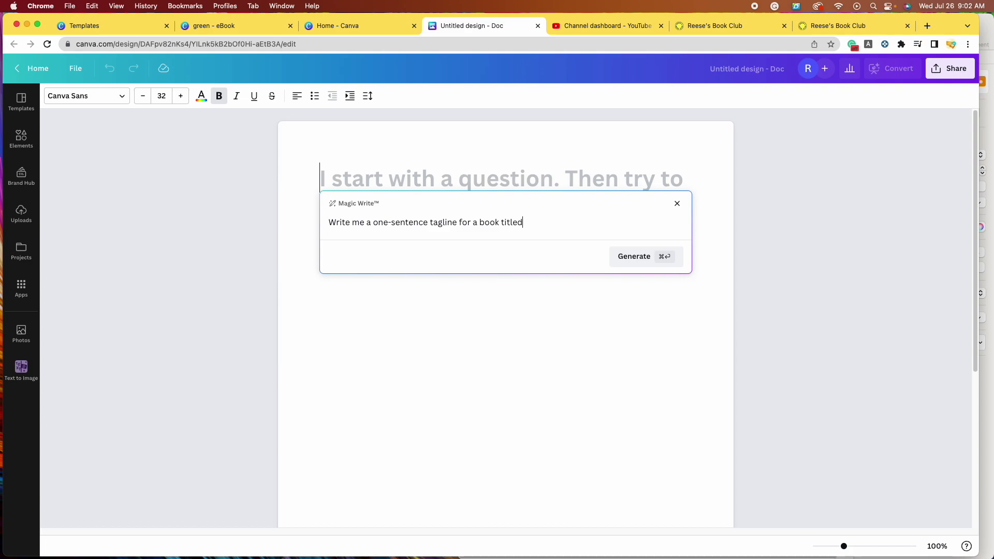
text( "Green Eyes". )
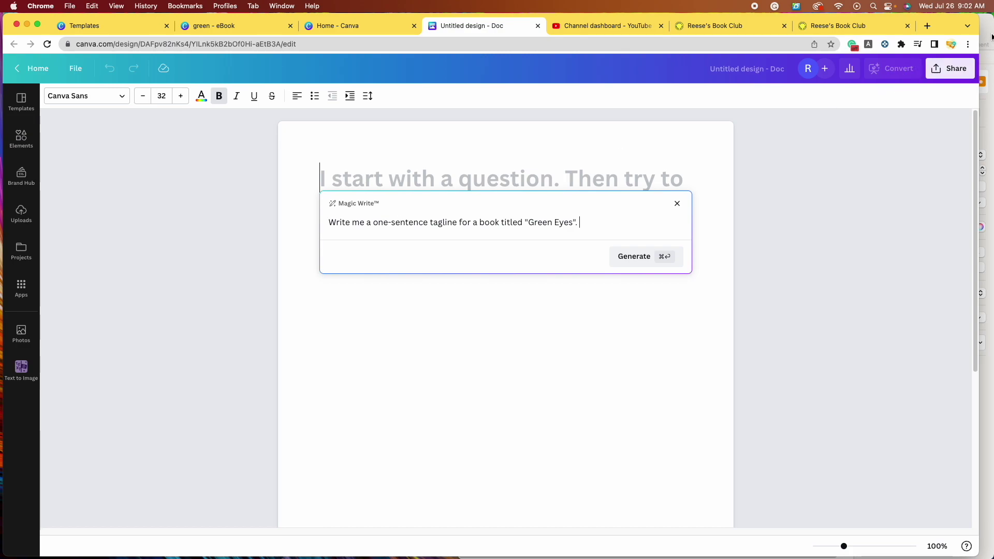
text(The book is a fiction n)
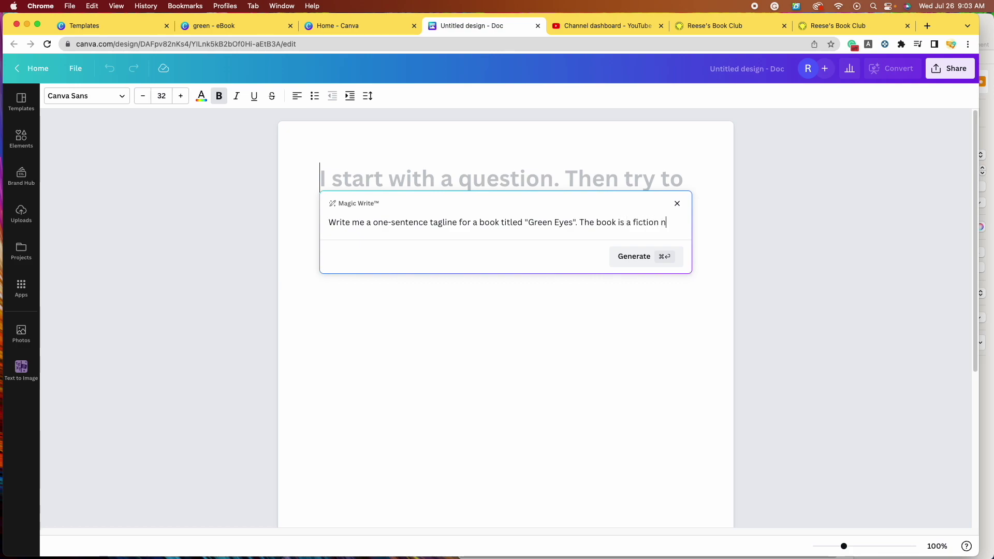
text(ovel in the thri)
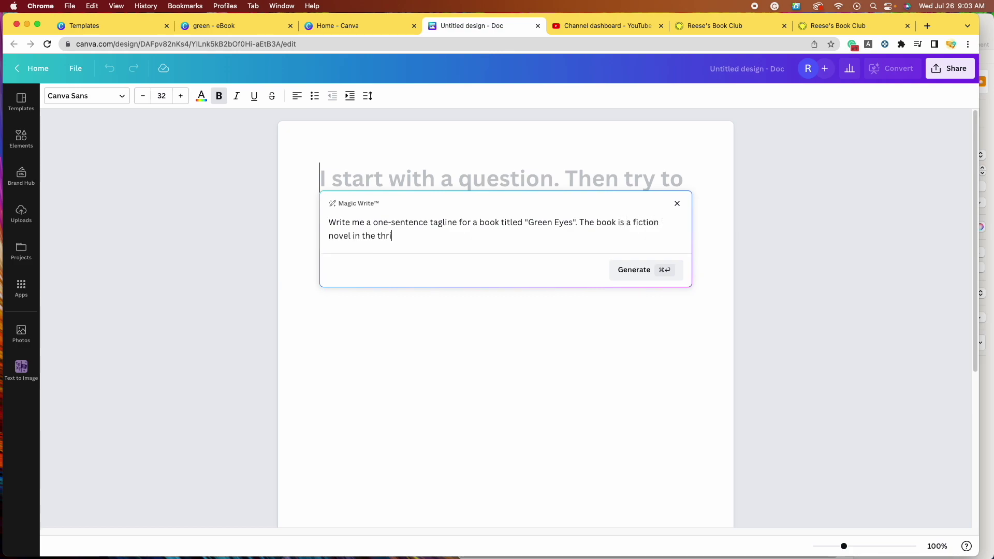
text(ller genre and is about e)
text(nf)
text(y.)
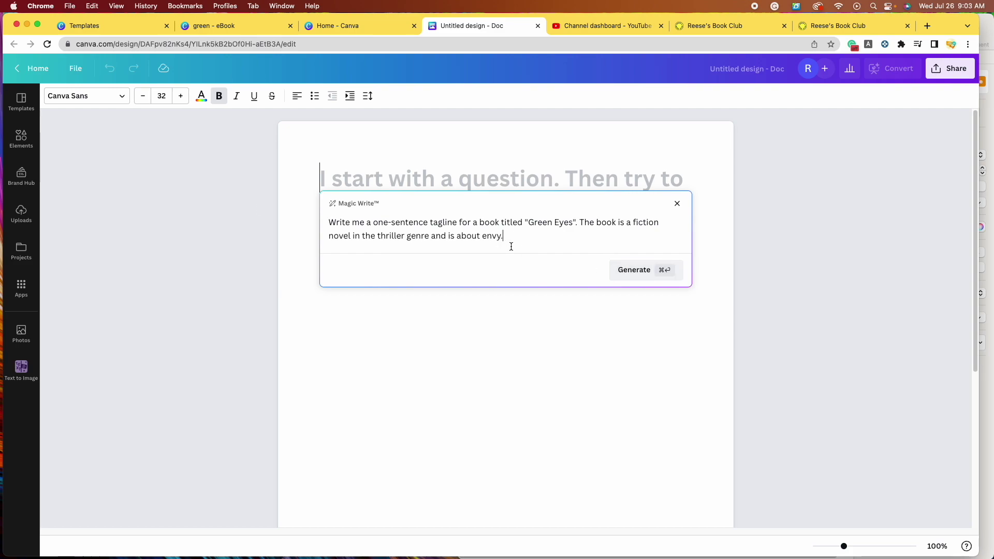
click(631, 271)
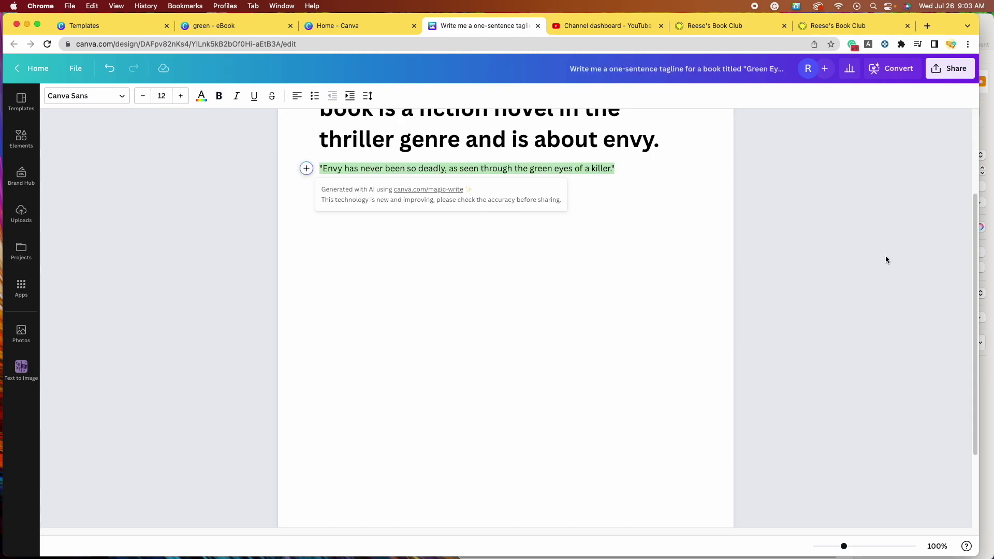
Step: Copy the generated tagline sentence from the Doc and return to the green book cover design
scroll(362, 247, up, 5)
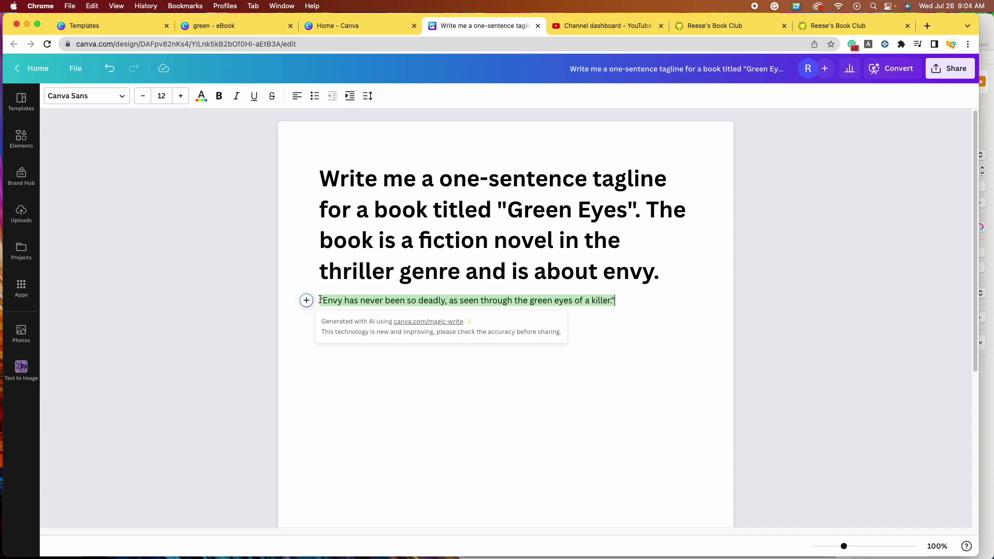
drag(317, 300, 614, 301)
right_click(592, 299)
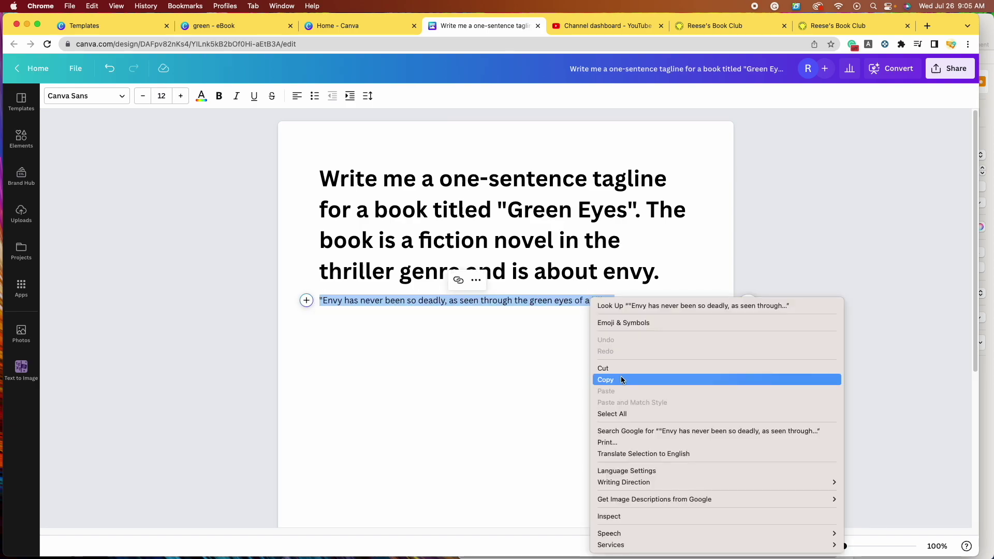
click(620, 380)
click(227, 26)
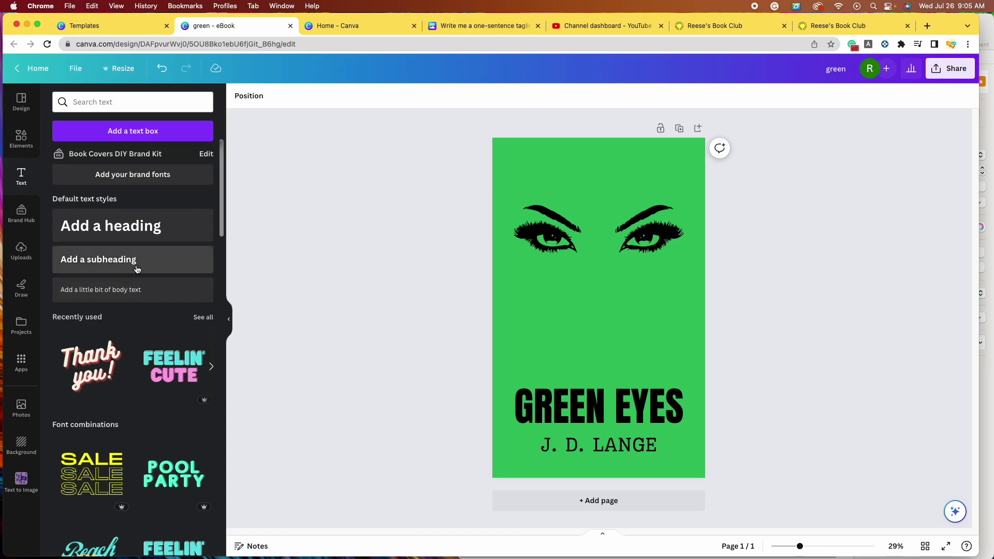
Step: Add a body text box containing the copied tagline and place it just above the eyes on the cover
click(109, 292)
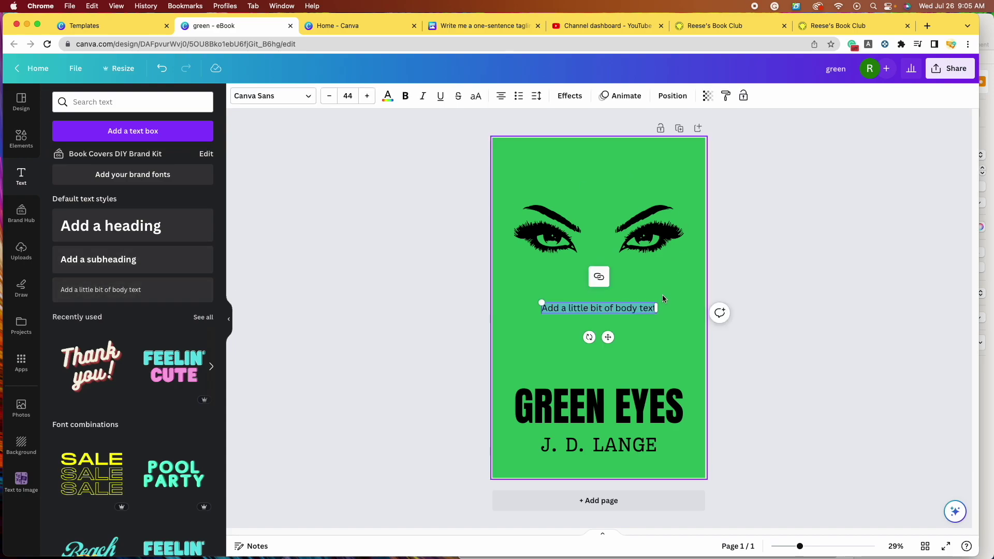
double_click(638, 310)
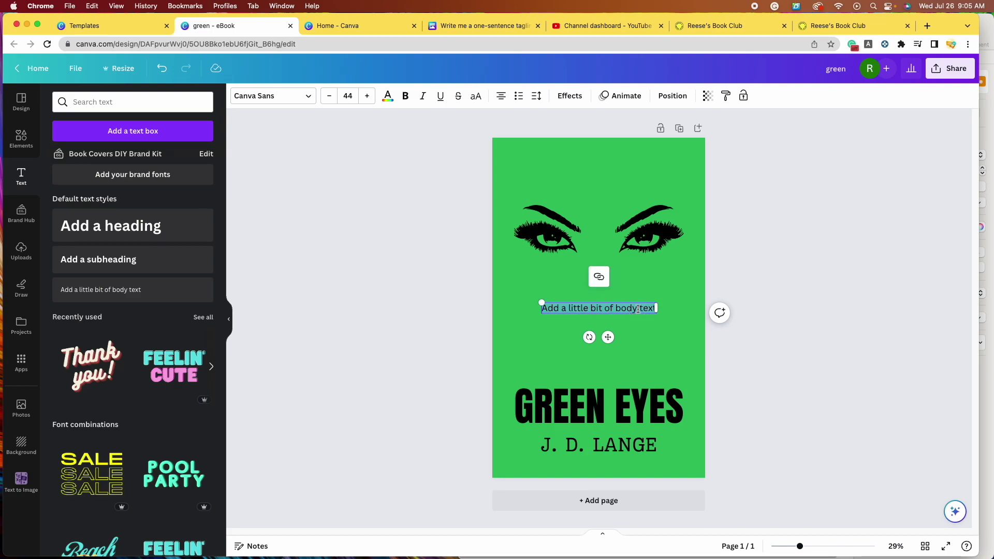
key(super+v)
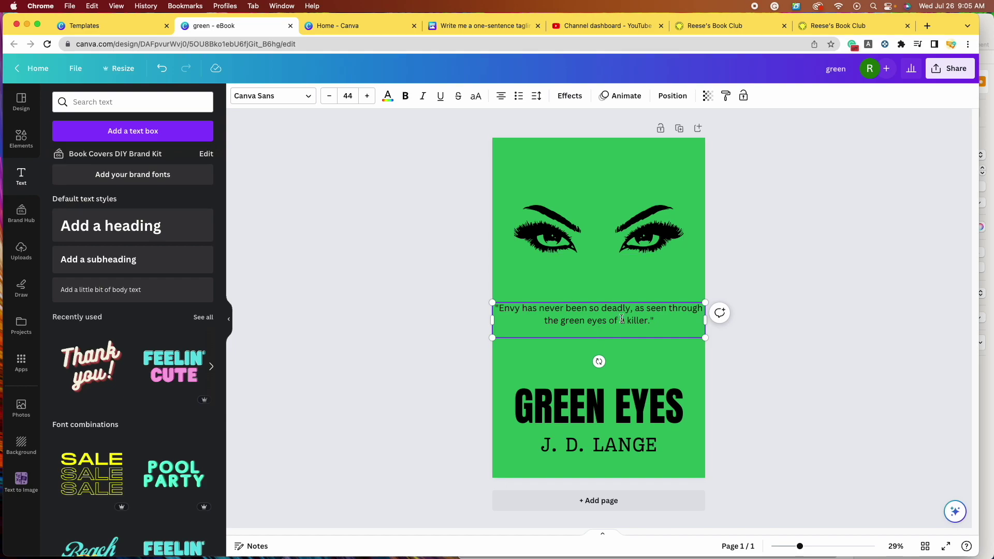
drag(617, 328, 618, 198)
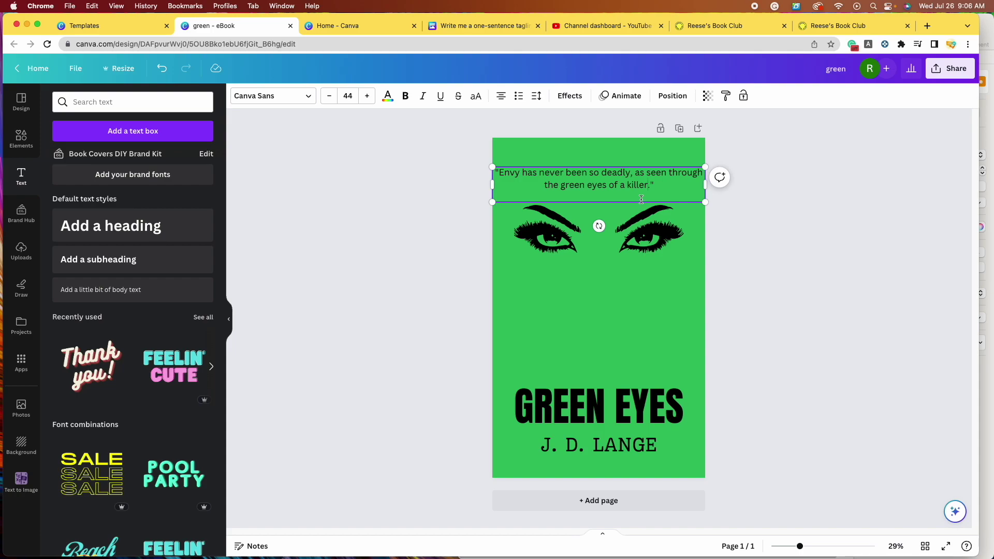
Step: Shorten the tagline above the eyes so that it reads only "Envy has never been so deadly." inside its quotation marks
click(642, 199)
key(BackSpace)
key(BackSpace)
key(BackSpace)
key(BackSpace)
key(BackSpace)
key(BackSpace)
key(BackSpace)
key(BackSpace)
key(BackSpace)
key(BackSpace)
key(BackSpace)
key(BackSpace)
key(BackSpace)
key(BackSpace)
key(BackSpace)
key(BackSpace)
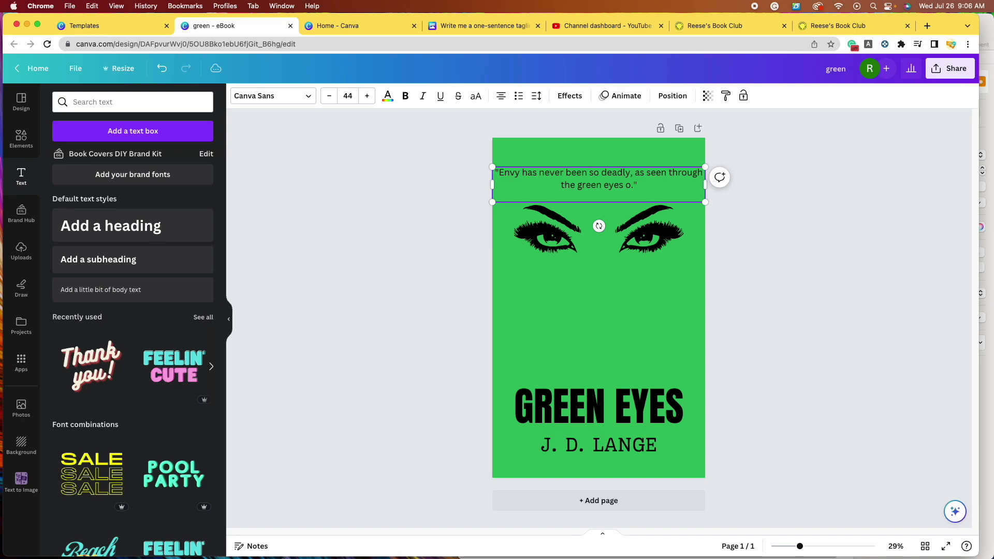
key(BackSpace)
key(BackSpace)
key(BackSpace)
key(BackSpace)
key(BackSpace)
key(BackSpace)
key(BackSpace)
key(BackSpace)
key(BackSpace)
key(BackSpace)
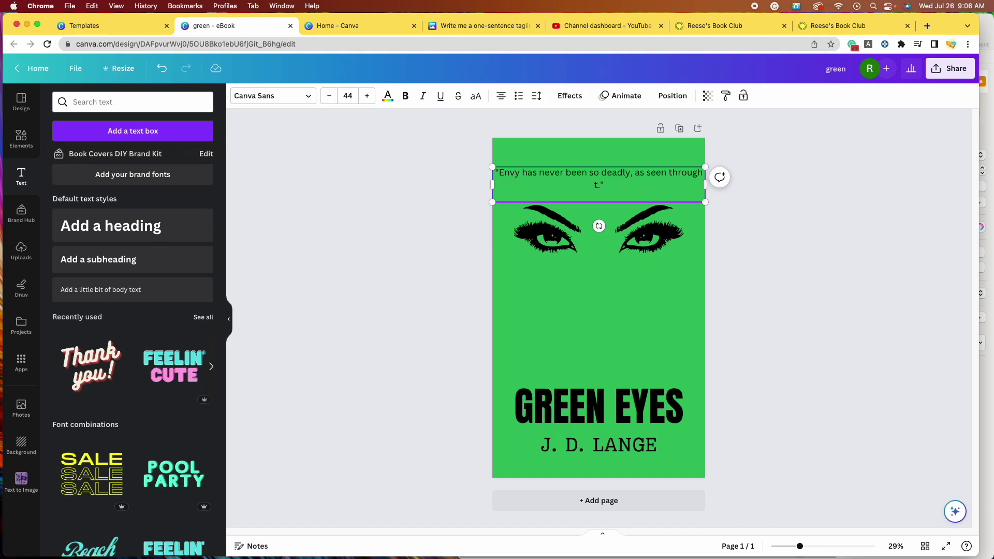
key(Escape)
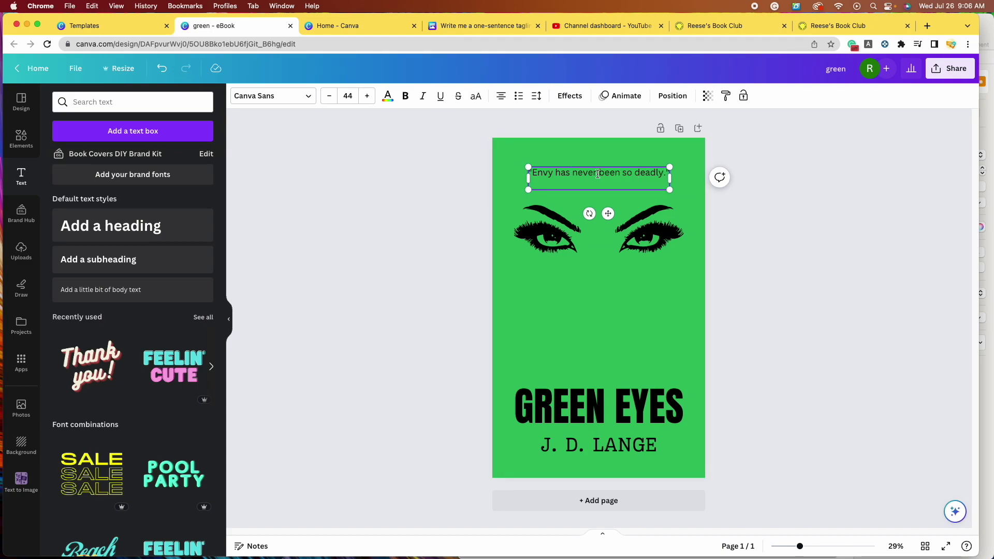
Step: Set the tagline in the author name's font, Carollo Playscript, and move it slightly down, closer to the eyes
click(570, 447)
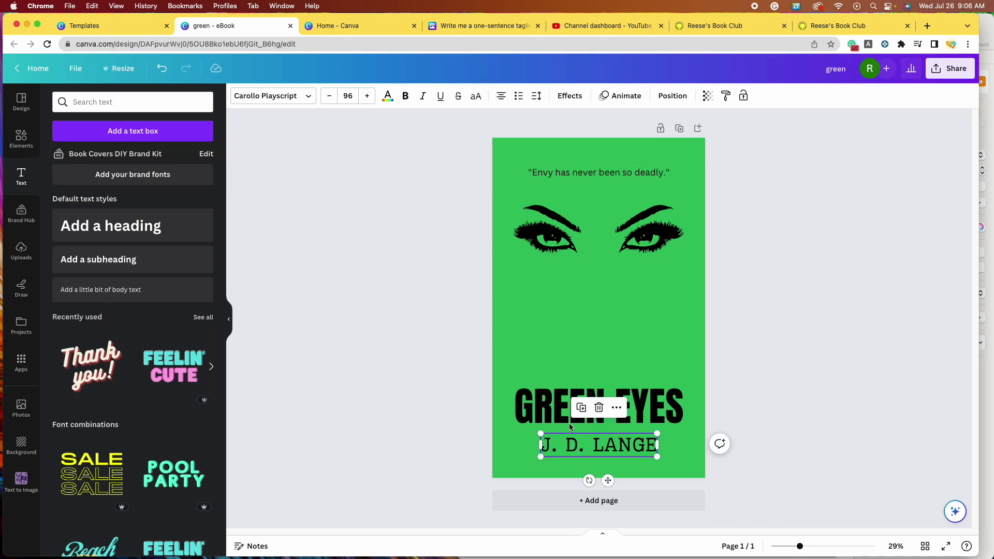
click(590, 175)
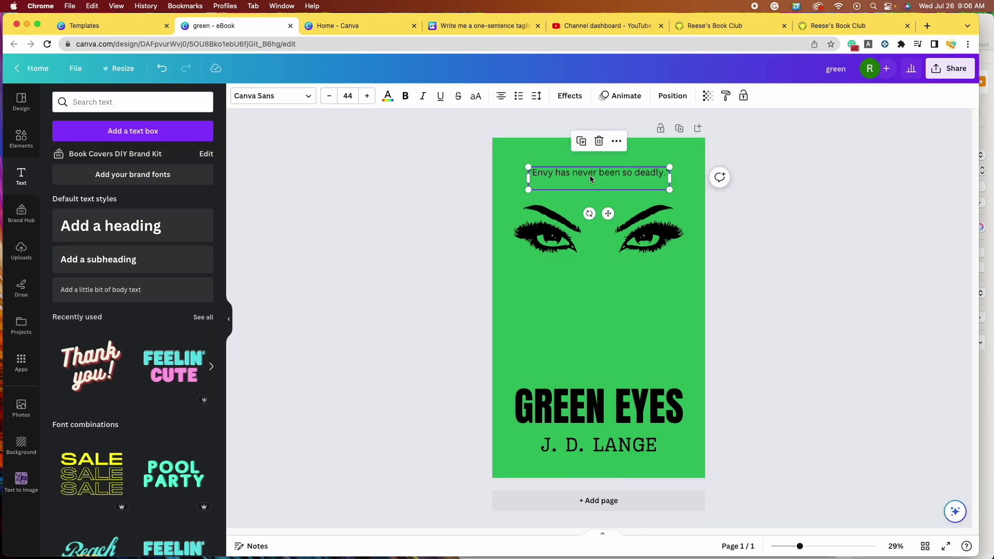
click(312, 102)
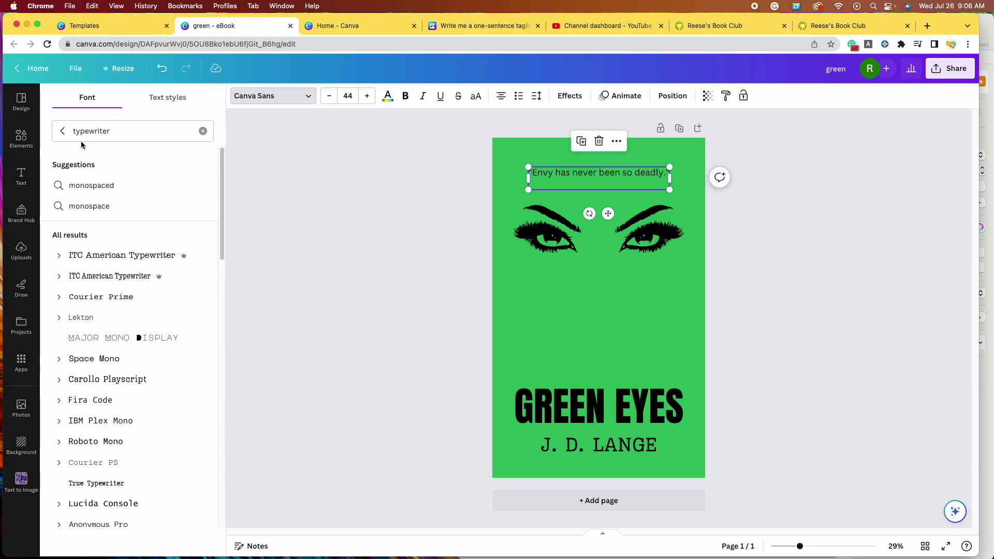
click(203, 131)
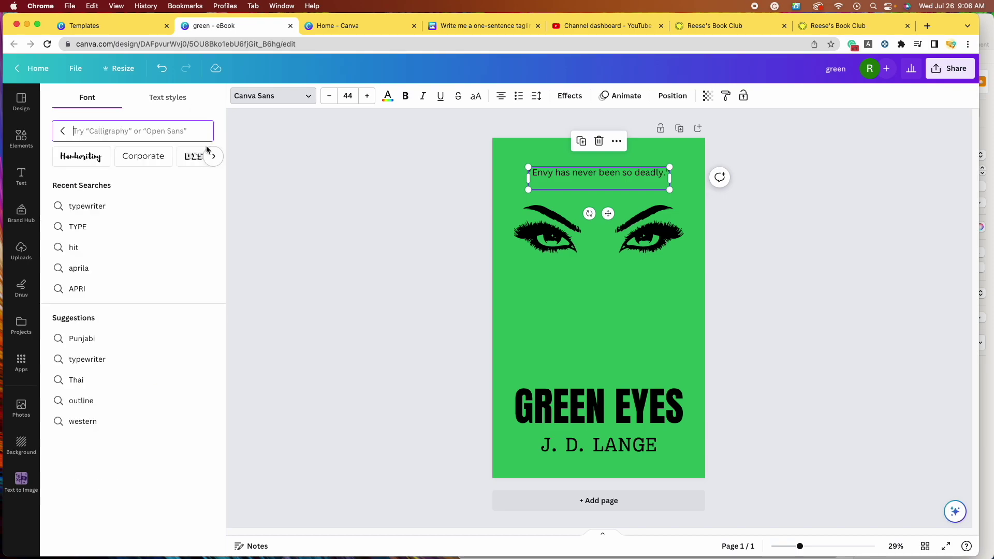
click(64, 133)
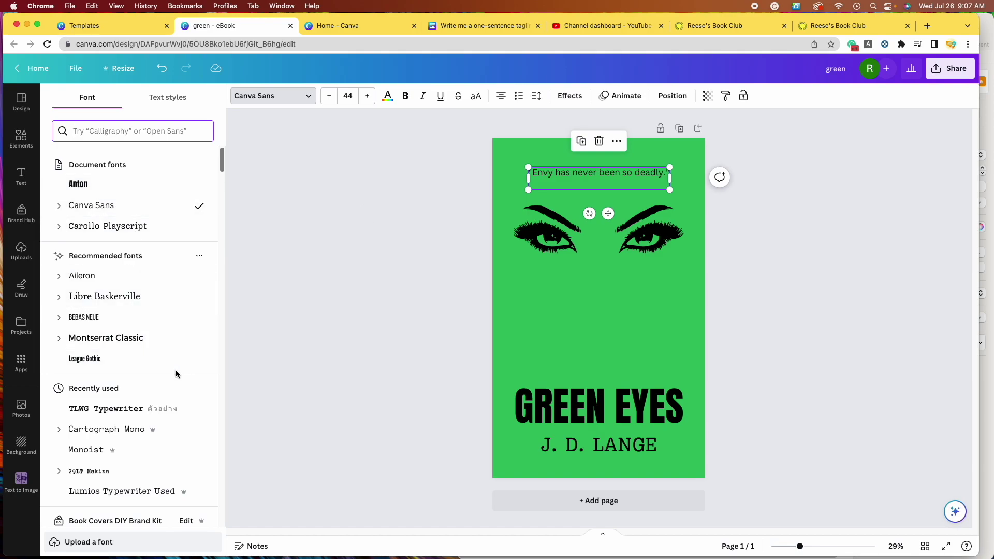
click(94, 232)
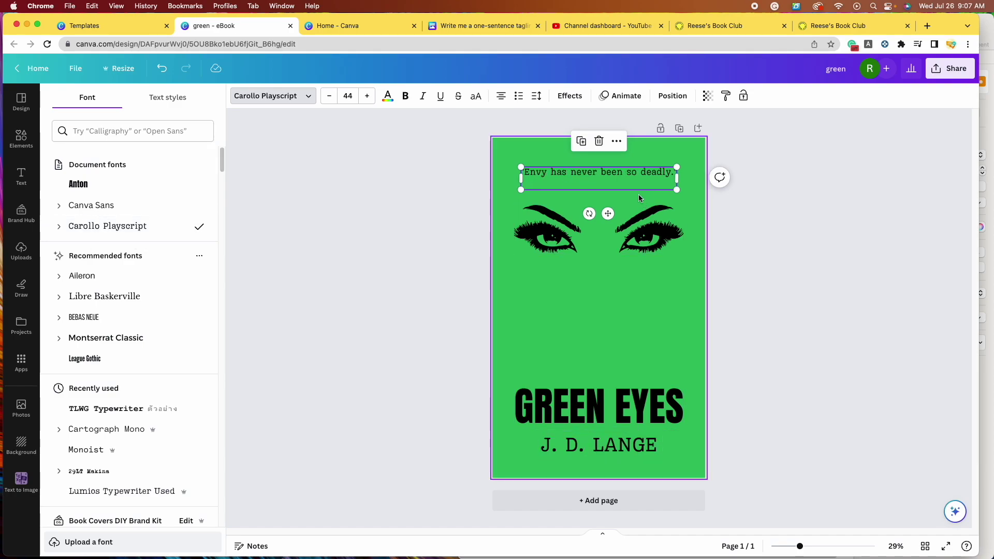
key(Escape)
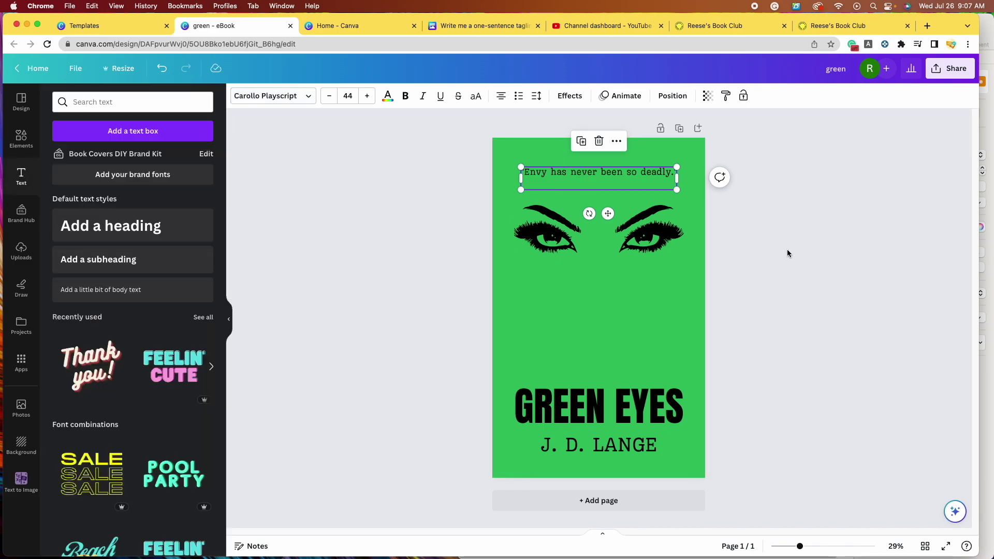
key(Escape)
drag(608, 173, 611, 185)
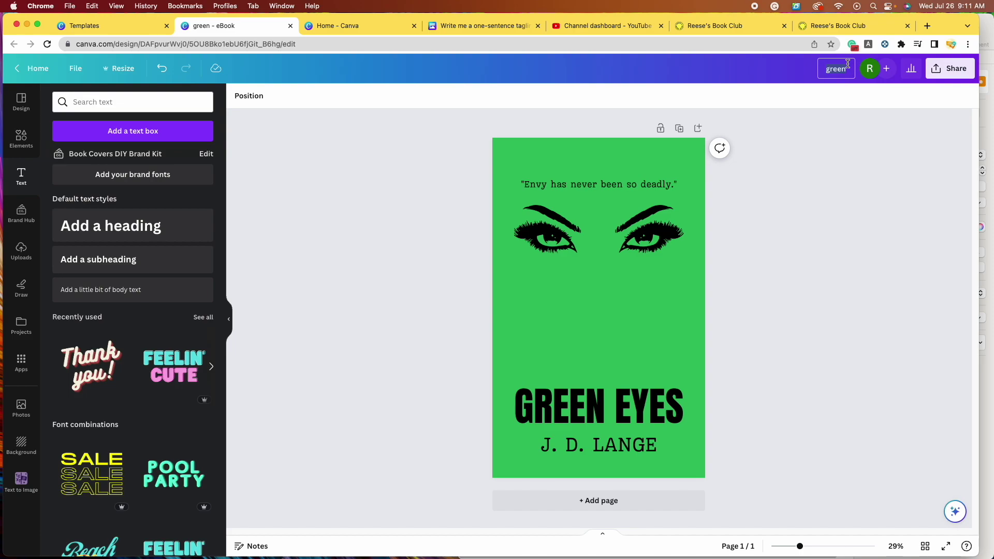
Step: Rename the design as "Green Eyes Book Cover"
text(Green Eyes Book Cover)
key(Return)
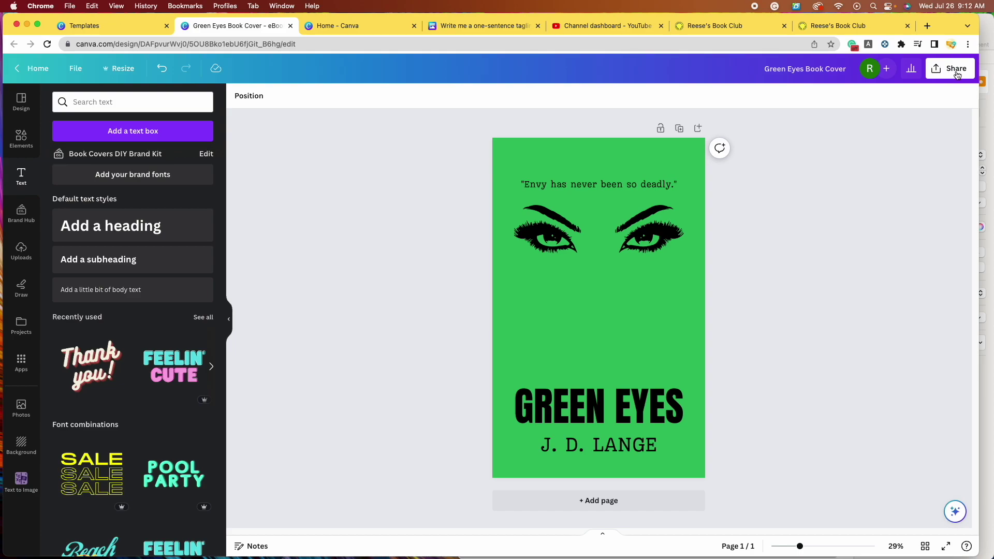
Step: Download the finished book cover as a PNG file and open the downloaded image
click(958, 75)
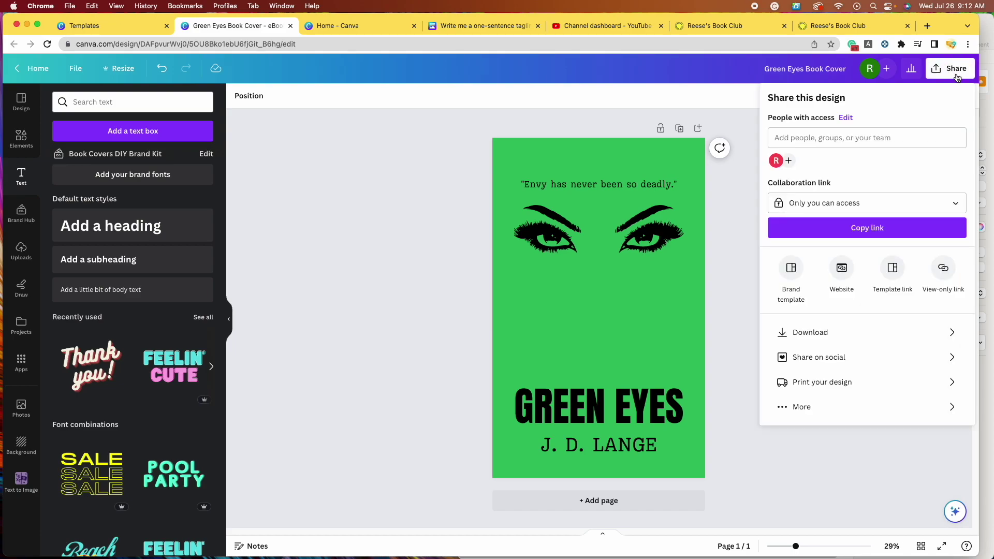
click(868, 332)
click(867, 141)
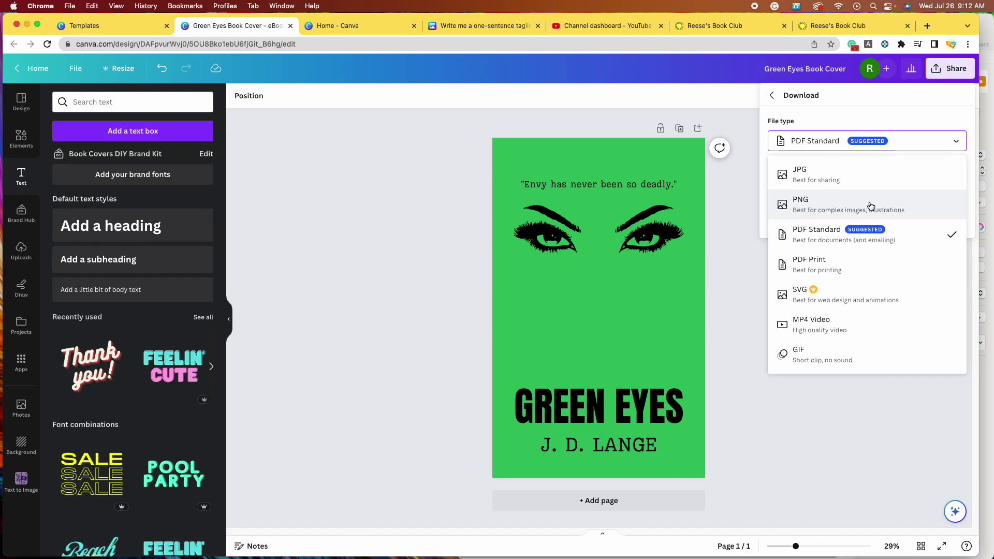
click(871, 205)
click(866, 264)
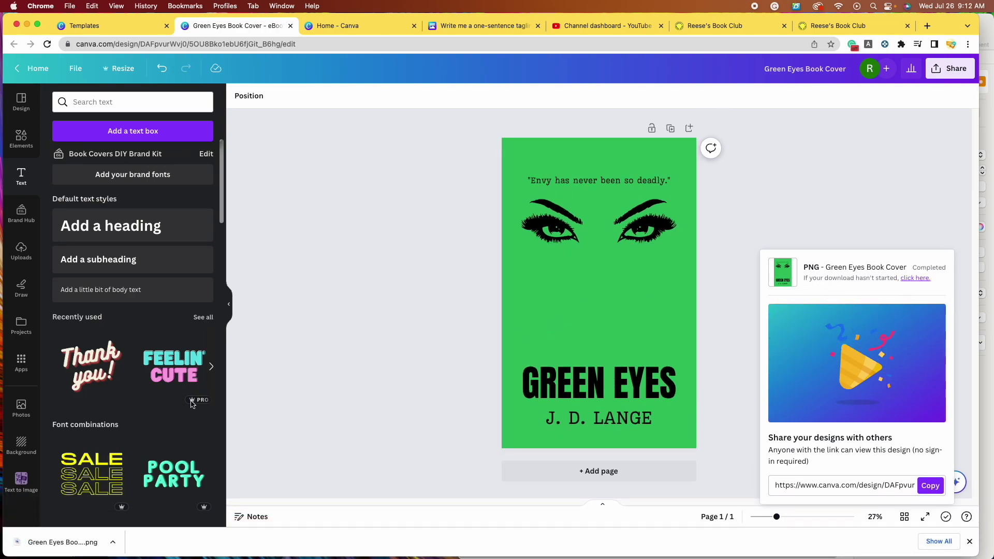
click(59, 542)
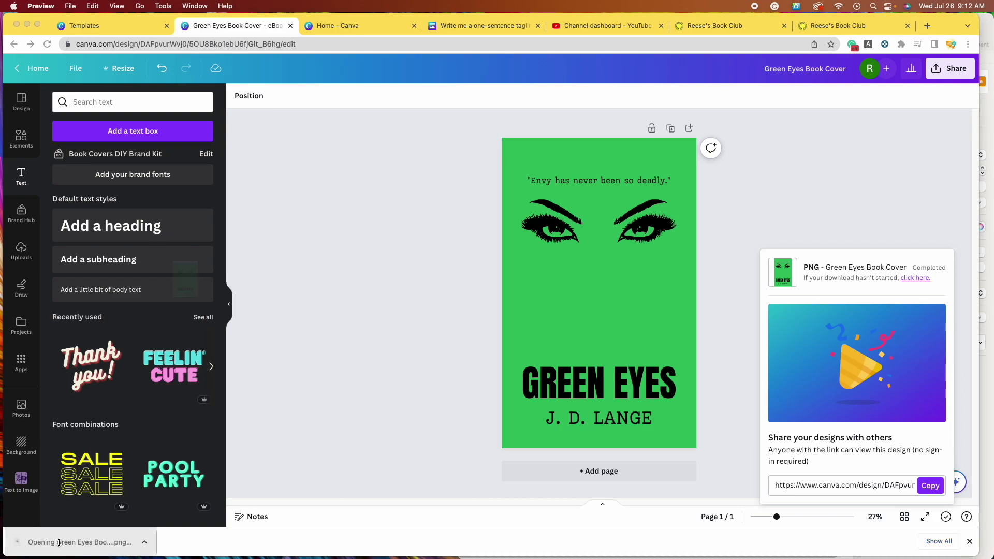